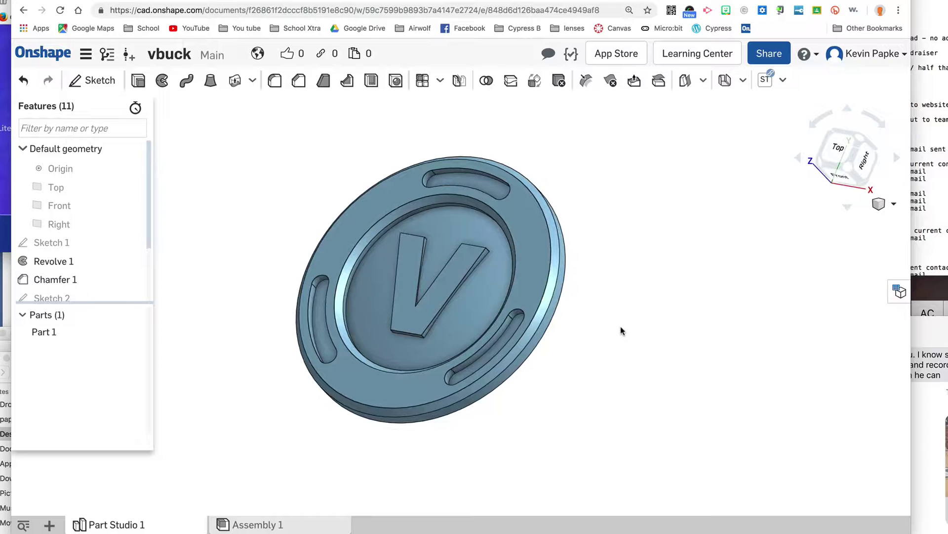
Create a new public document named vbuck
{"action": "right_click_drag", "start_coordinate": [620, 326], "coordinate": [634, 340]}
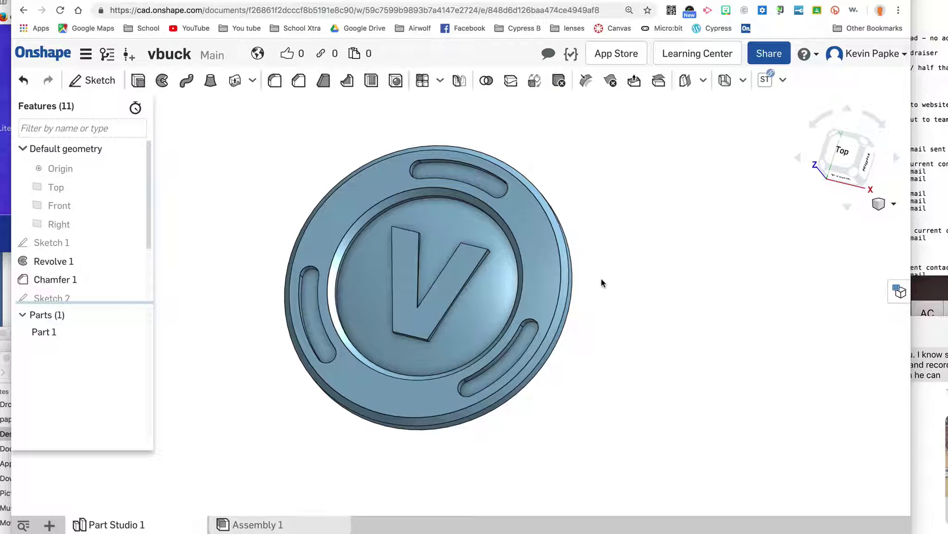
{"action": "left_click", "coordinate": [43, 56]}
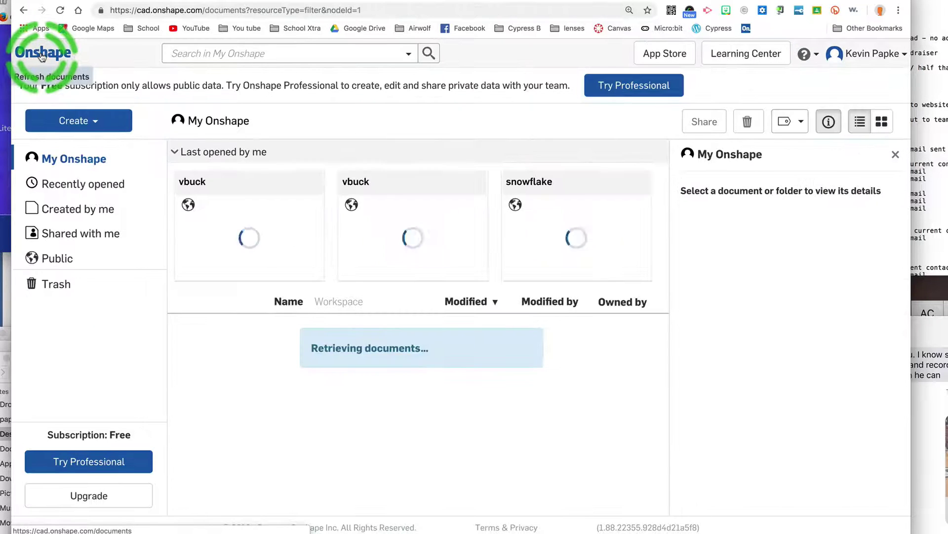
{"action": "left_click", "coordinate": [72, 123]}
{"action": "left_click", "coordinate": [74, 148]}
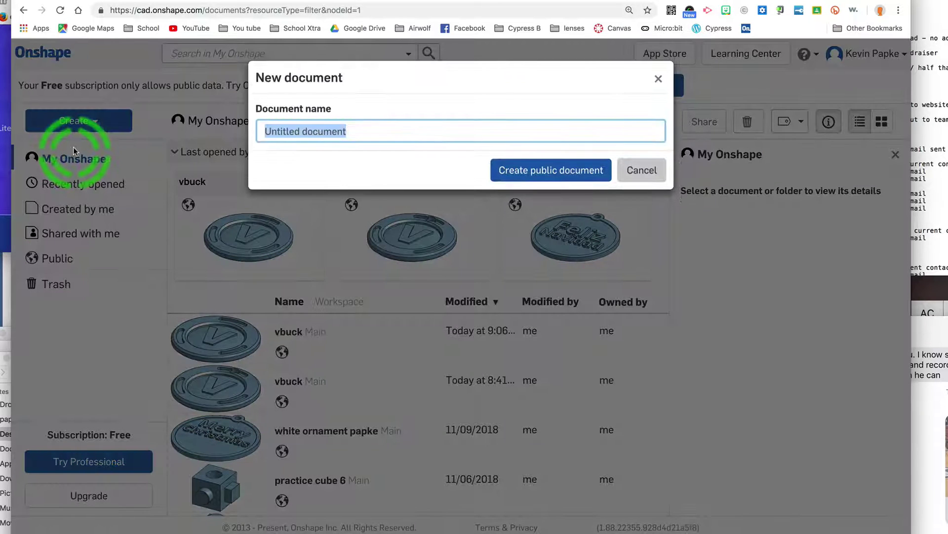
{"action": "type", "text": "vbuck"}
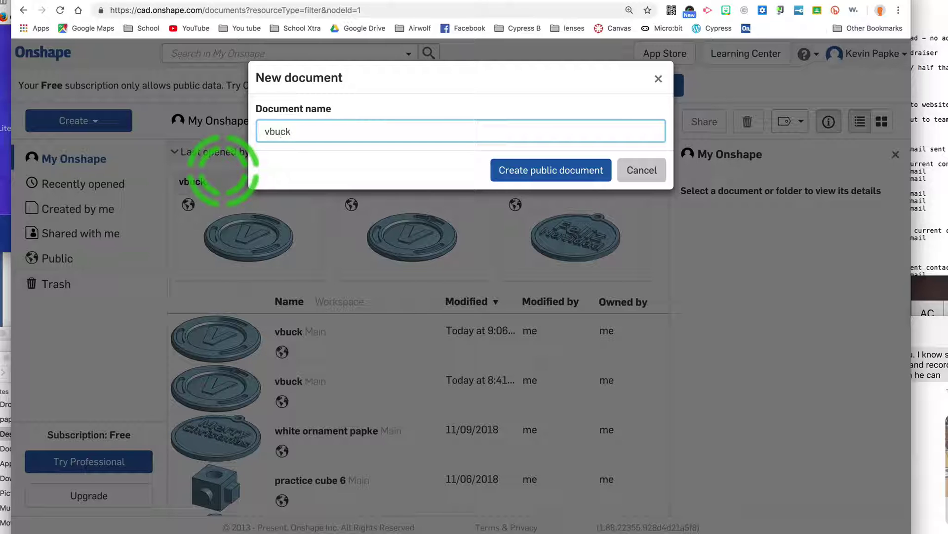
{"action": "left_click", "coordinate": [525, 170]}
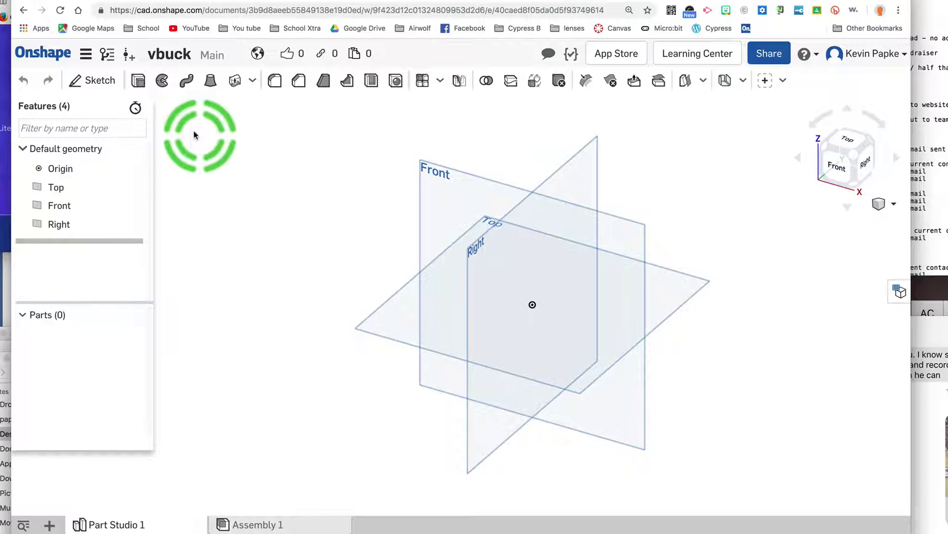
Confirm Millimeter as the default length unit in the workspace units
{"action": "left_click", "coordinate": [86, 55]}
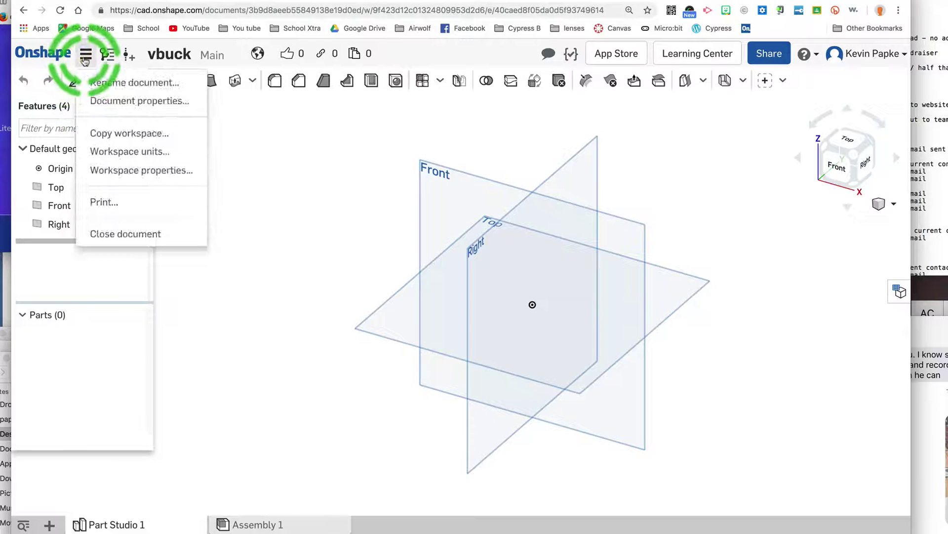
{"action": "left_click", "coordinate": [130, 155]}
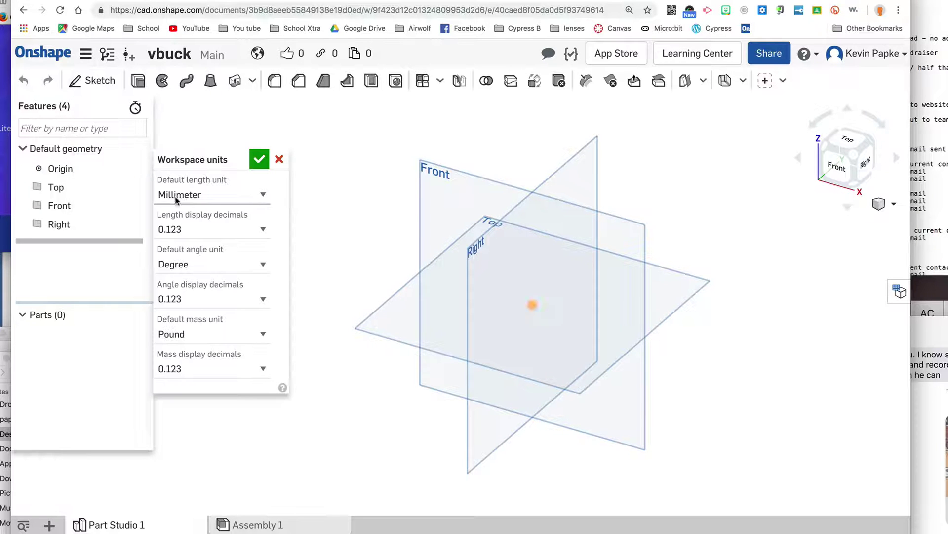
{"action": "left_click", "coordinate": [226, 198]}
{"action": "left_click", "coordinate": [192, 197]}
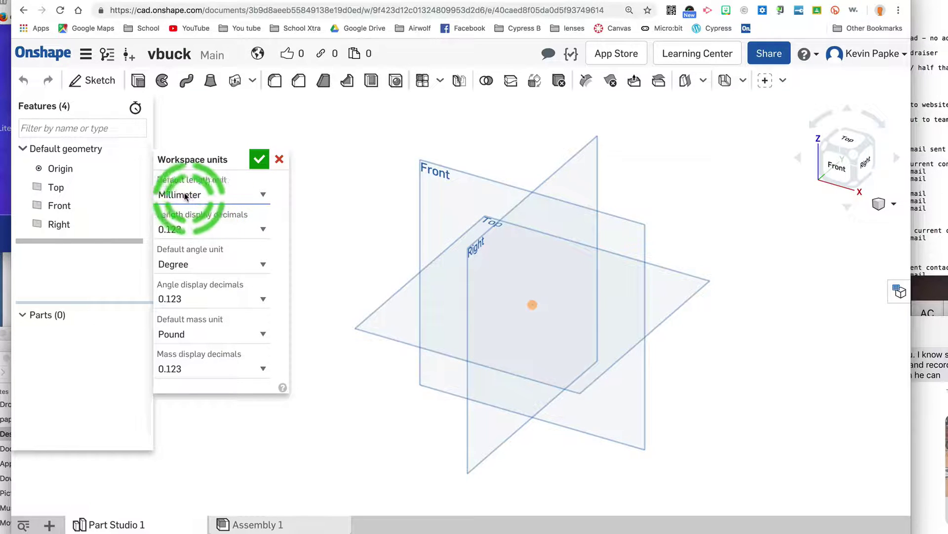
{"action": "left_click", "coordinate": [259, 159]}
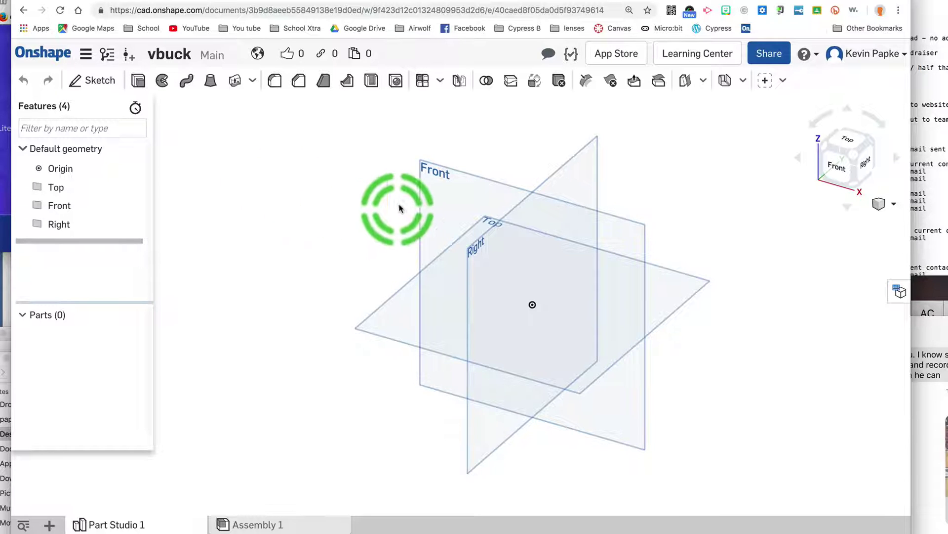
Start a sketch on the Front plane and view it face-on
{"action": "left_click", "coordinate": [440, 206]}
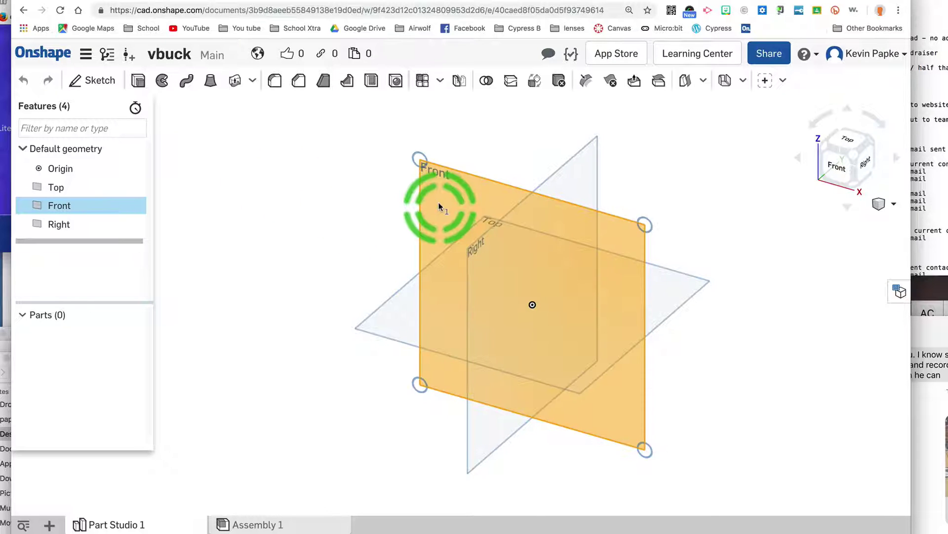
{"action": "left_click", "coordinate": [121, 88]}
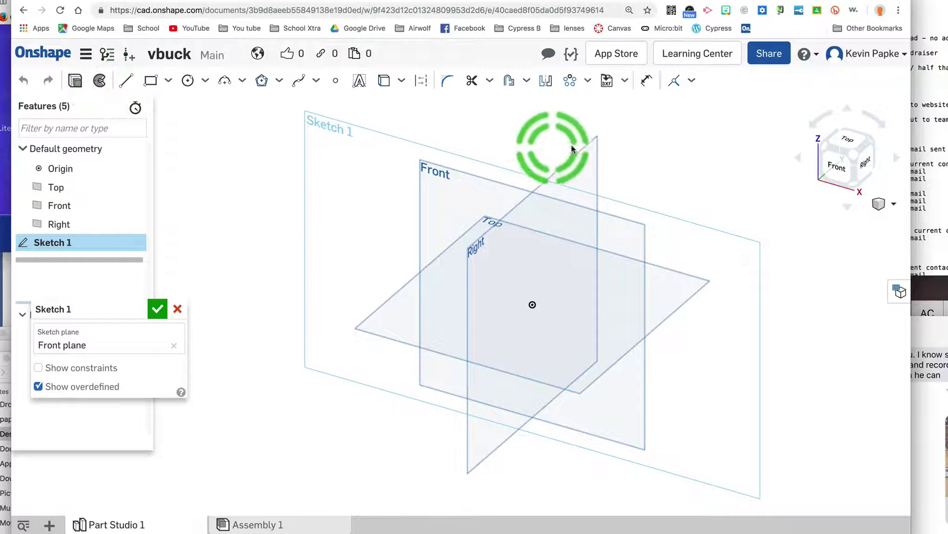
{"action": "left_click", "coordinate": [832, 168]}
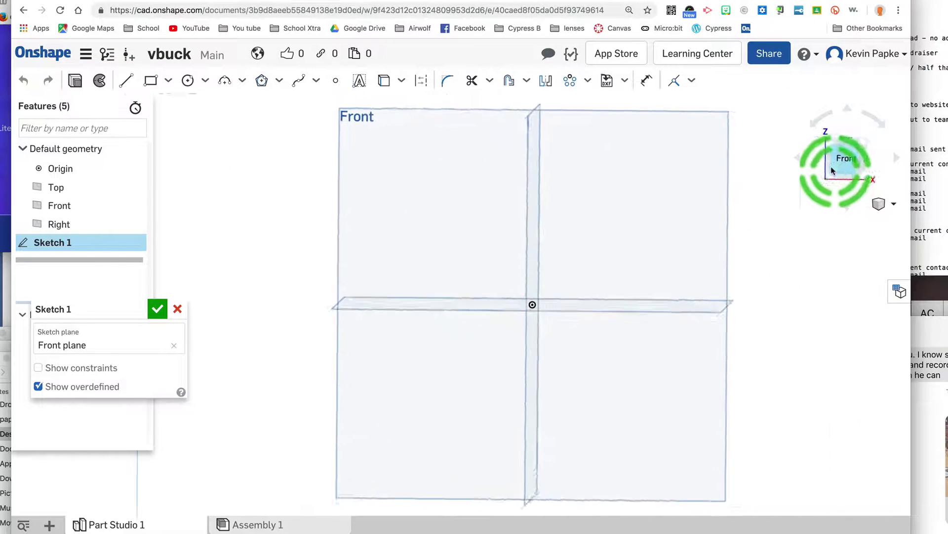
{"action": "mouse_move", "coordinate": [775, 254]}
{"action": "right_mouse_down"}
{"action": "mouse_move", "coordinate": [724, 286]}
{"action": "mouse_move", "coordinate": [722, 260]}
{"action": "mouse_move", "coordinate": [371, 161]}
{"action": "mouse_move", "coordinate": [568, 333]}
{"action": "mouse_move", "coordinate": [615, 351]}
{"action": "mouse_move", "coordinate": [732, 429]}
{"action": "mouse_move", "coordinate": [689, 388]}
{"action": "mouse_move", "coordinate": [731, 378]}
{"action": "mouse_move", "coordinate": [587, 304]}
{"action": "mouse_move", "coordinate": [716, 313]}
{"action": "mouse_move", "coordinate": [237, 143]}
{"action": "mouse_move", "coordinate": [135, 88]}
{"action": "right_mouse_up"}
{"action": "key", "text": "n"}
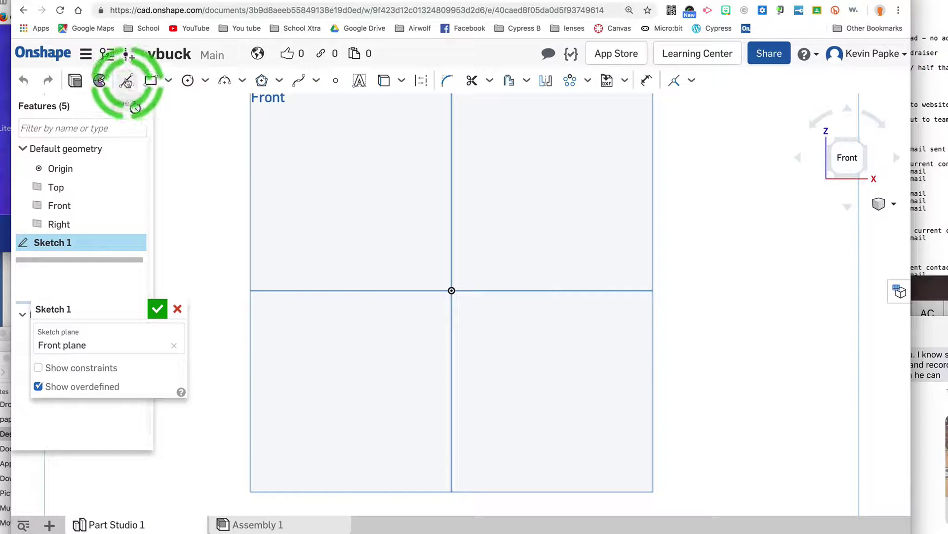
Sketch connected lines from the origin: about 25.9 mm right, 4.5 mm up, 7.3 mm left and 2 mm down
{"action": "left_click", "coordinate": [126, 81]}
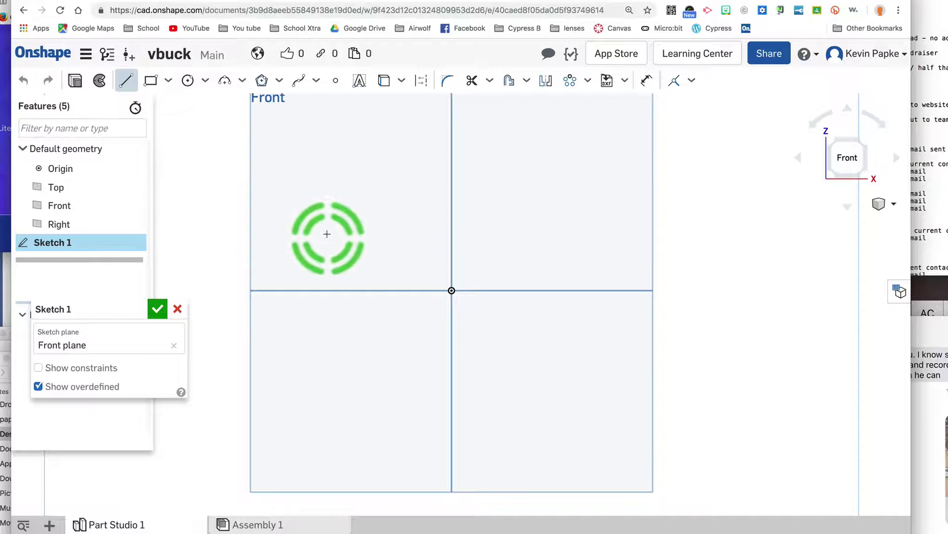
{"action": "left_click", "coordinate": [451, 290]}
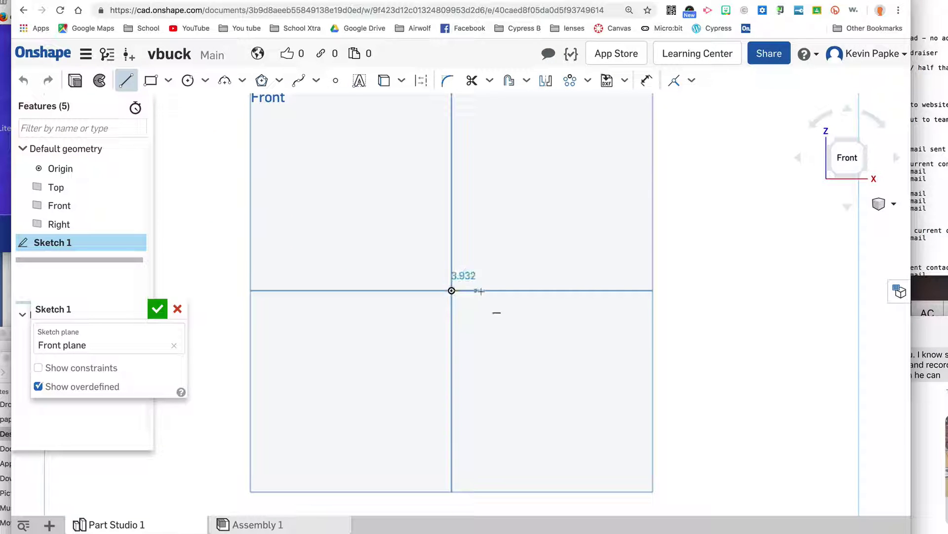
{"action": "left_click", "coordinate": [521, 290]}
{"action": "scroll", "coordinate": [480, 286], "scroll_direction": "up", "scroll_amount": 2}
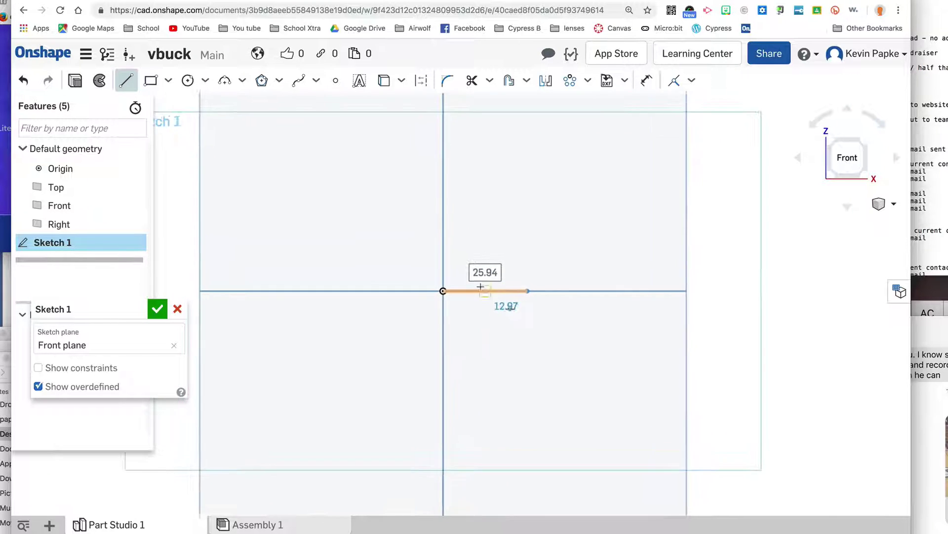
{"action": "scroll", "coordinate": [481, 287], "scroll_direction": "up", "scroll_amount": 5}
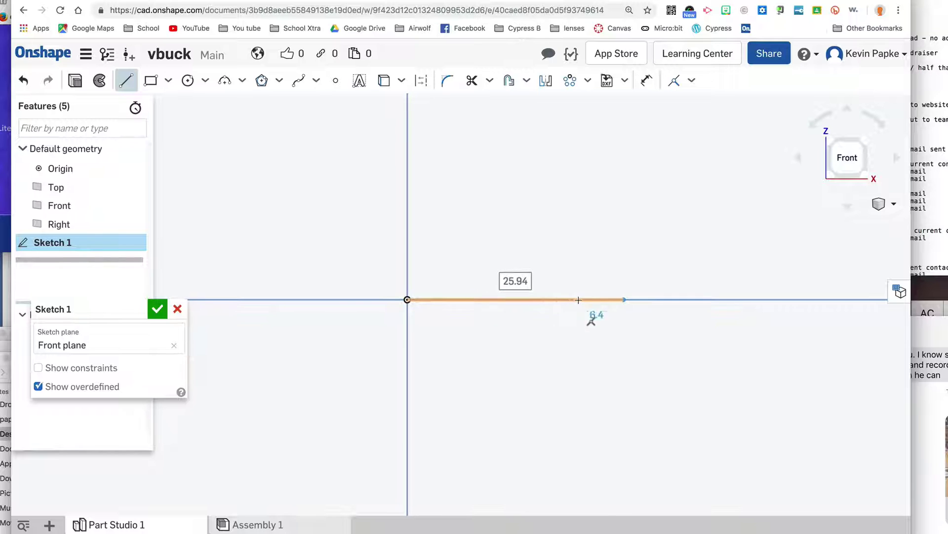
{"action": "left_click", "coordinate": [624, 262]}
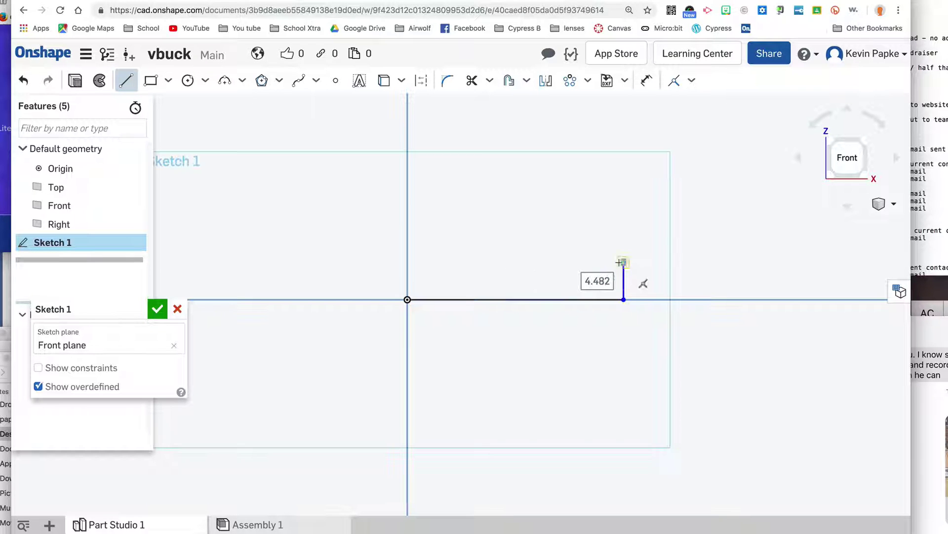
{"action": "left_click", "coordinate": [562, 262]}
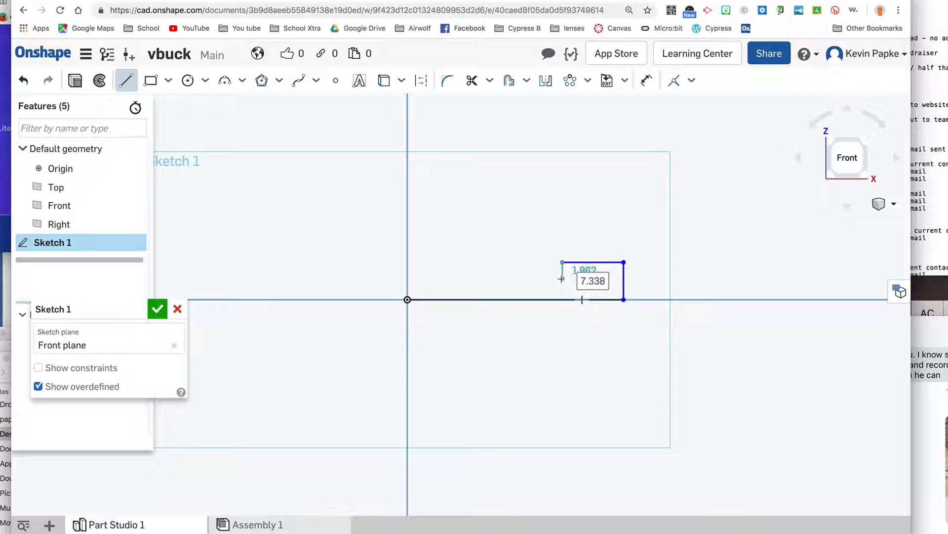
{"action": "left_click", "coordinate": [561, 279]}
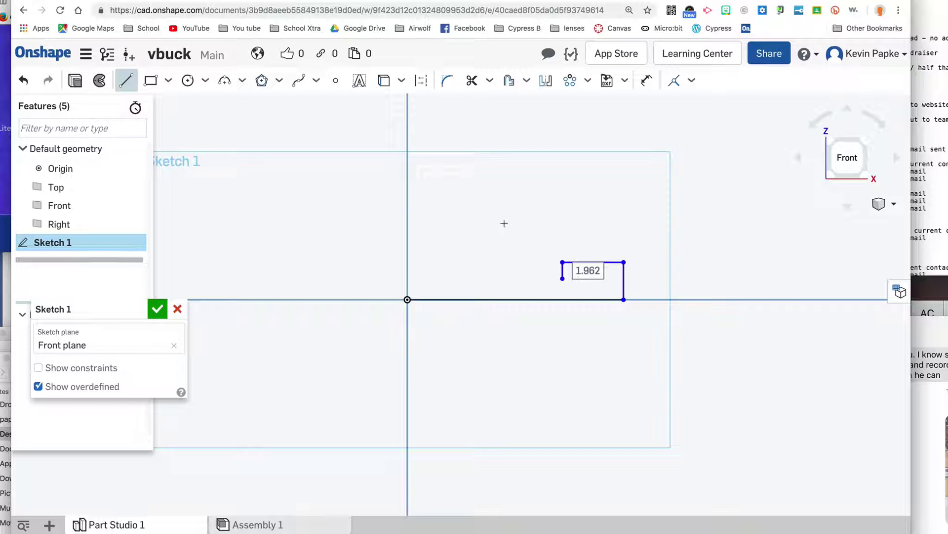
Dimension the horizontal base line starting at the origin to 22.5 mm
{"action": "left_click", "coordinate": [646, 82]}
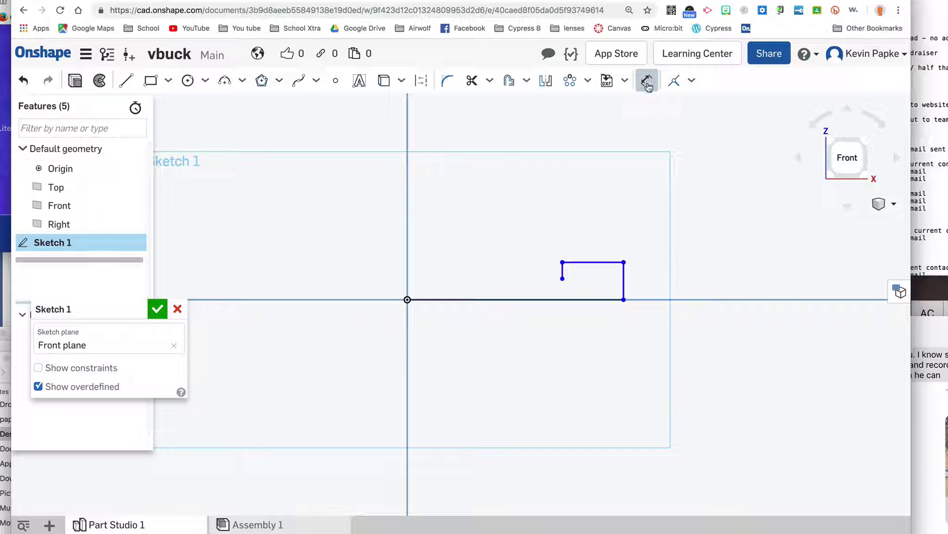
{"action": "left_click", "coordinate": [647, 82]}
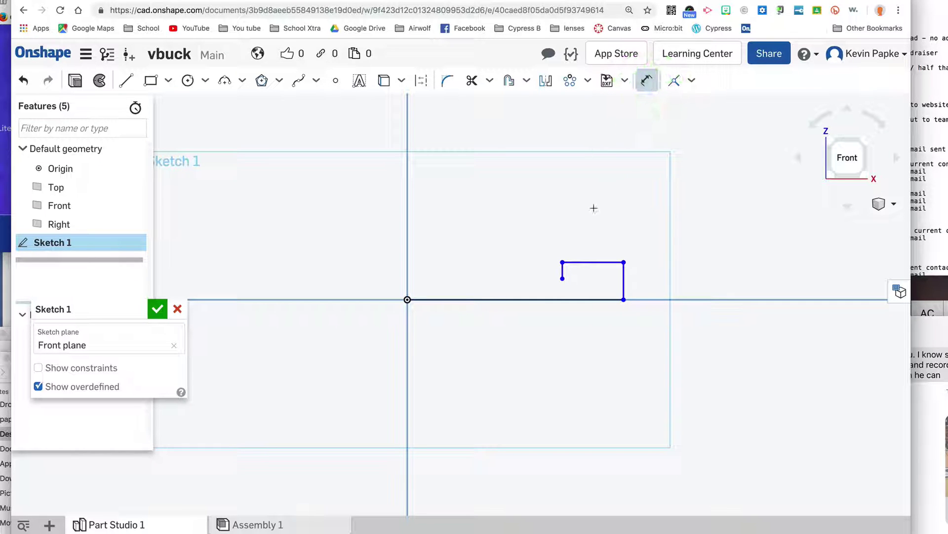
{"action": "key", "text": "d"}
{"action": "left_click", "coordinate": [528, 300]}
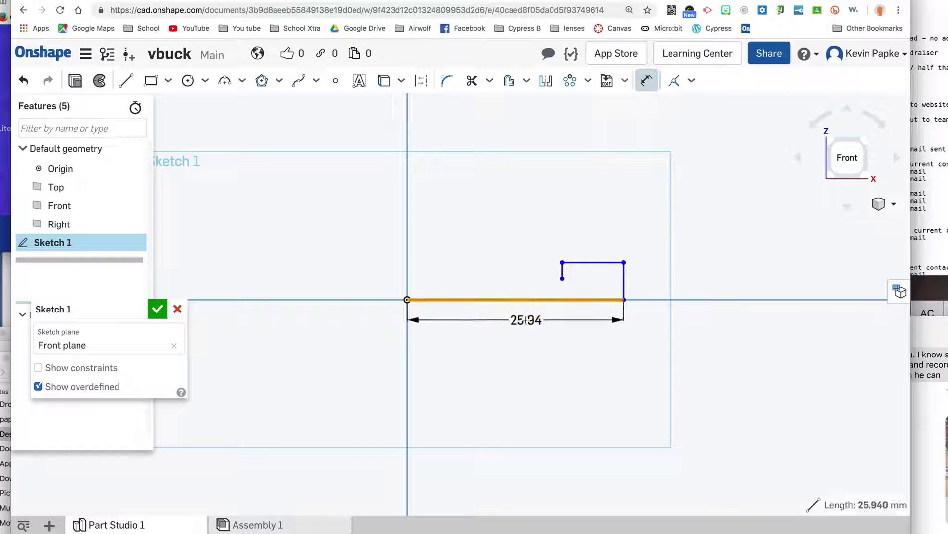
{"action": "left_click", "coordinate": [527, 320]}
{"action": "type", "text": "22"}
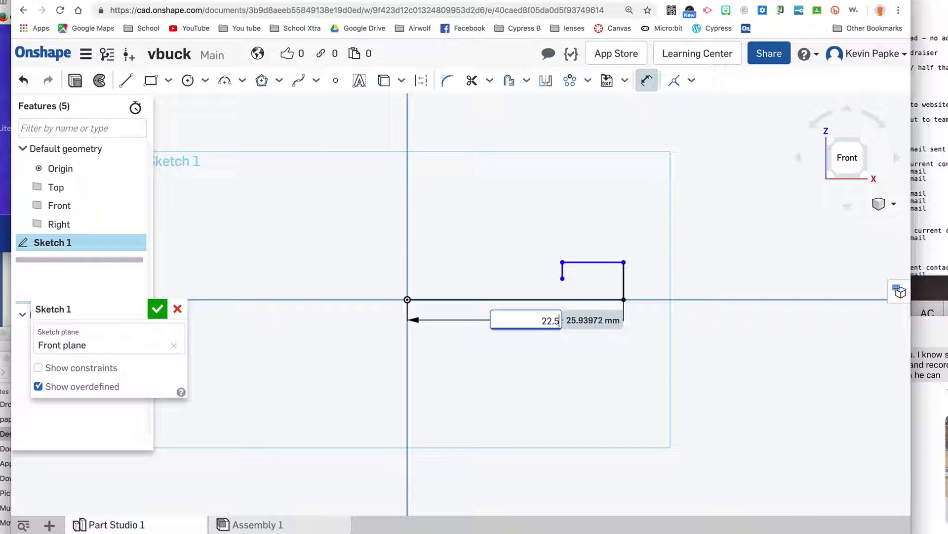
{"action": "type", "text": ".5"}
{"action": "key", "text": "Return"}
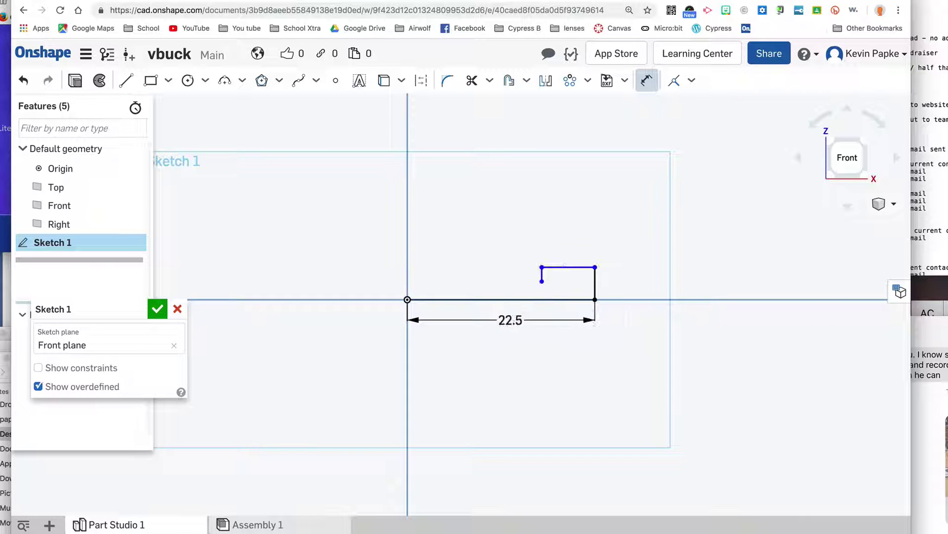
Dimension the profile's outer vertical edge to 4 mm and its upper horizontal edge to 8 mm
{"action": "left_click", "coordinate": [597, 284]}
{"action": "left_click", "coordinate": [611, 283]}
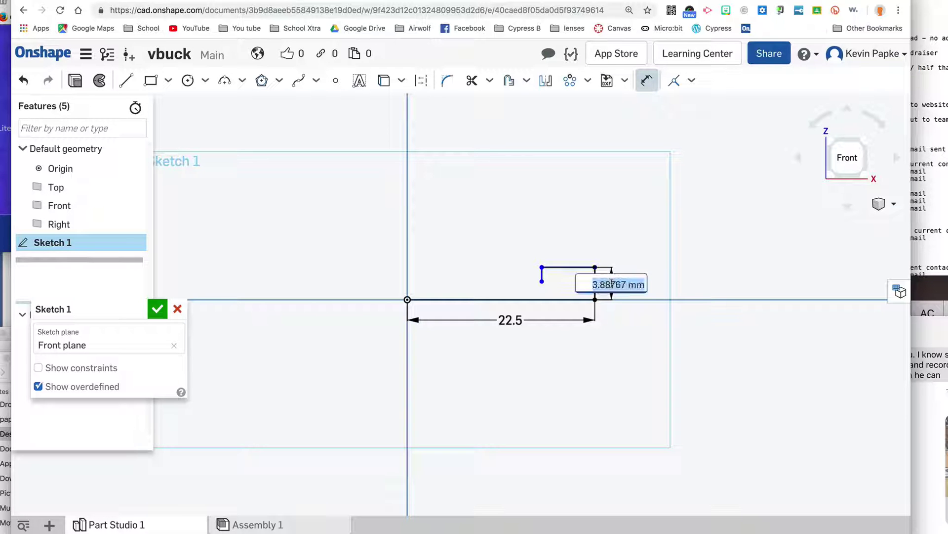
{"action": "type", "text": "4"}
{"action": "key", "text": "Return"}
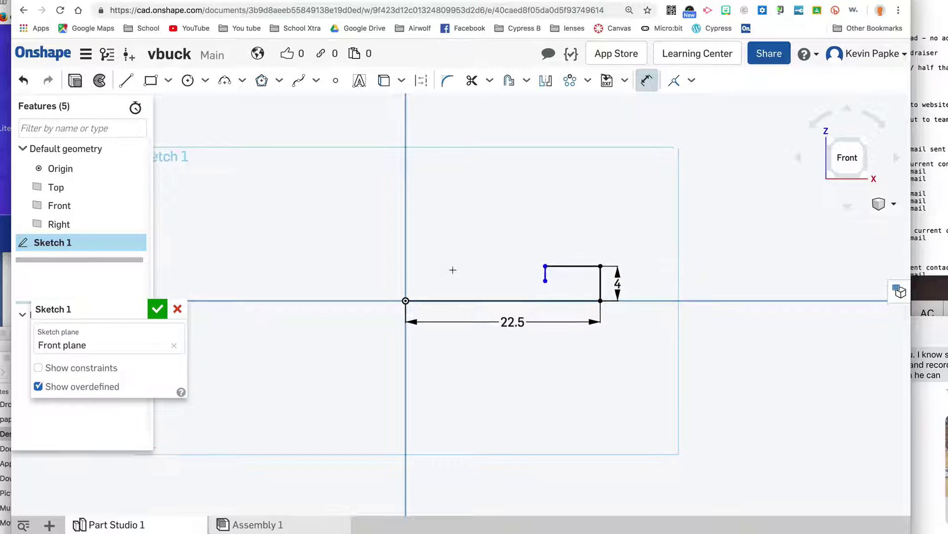
{"action": "scroll", "coordinate": [459, 277], "scroll_direction": "up", "scroll_amount": 4}
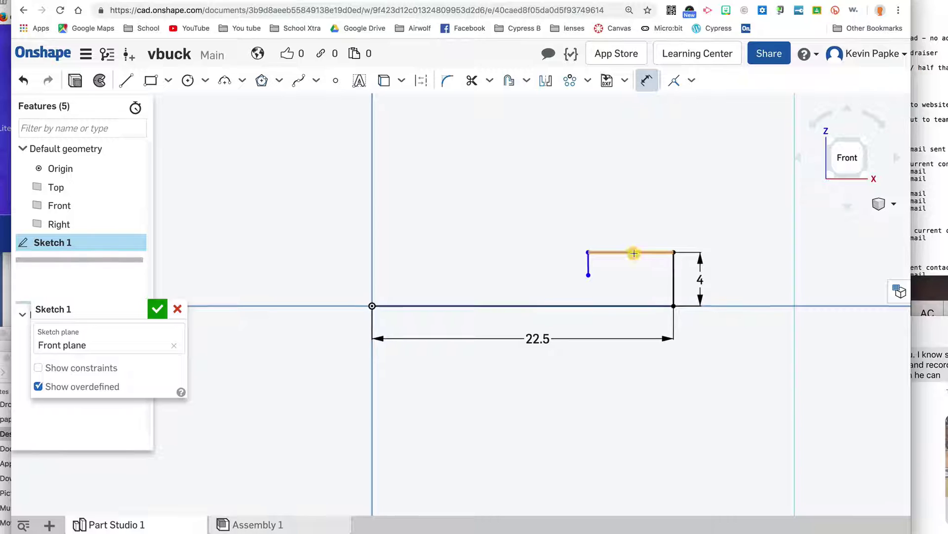
{"action": "left_click", "coordinate": [634, 252]}
{"action": "left_click", "coordinate": [631, 236]}
{"action": "type", "text": "8"}
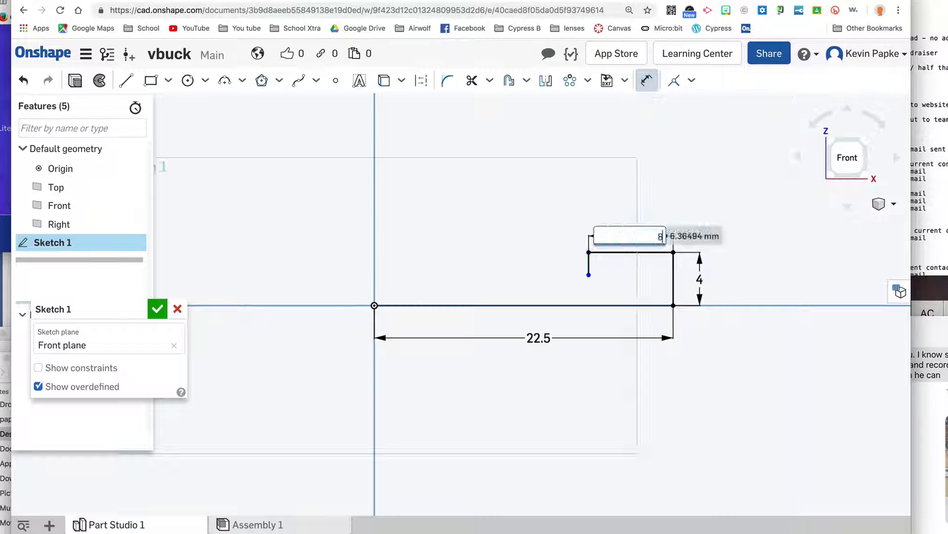
{"action": "key", "text": "Return"}
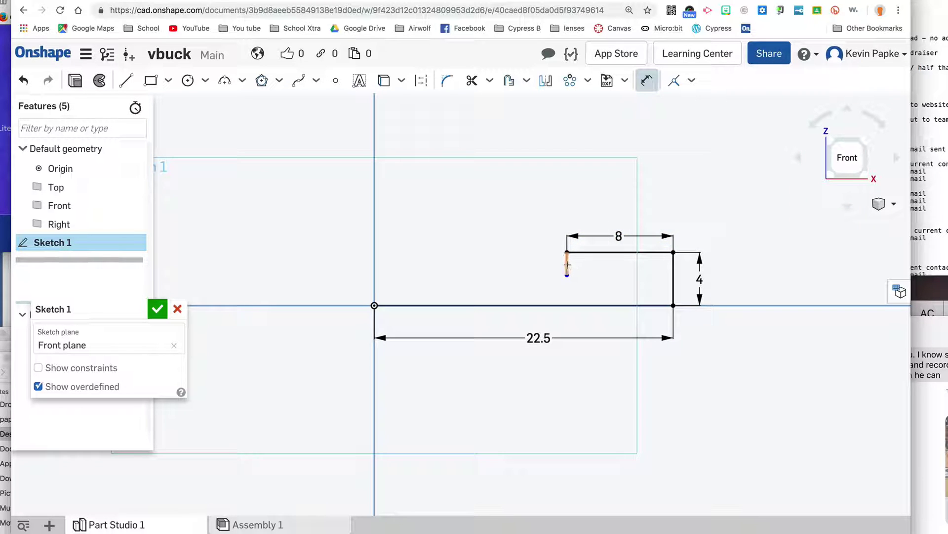
Dimension the short inner vertical edge of the profile to 2 mm
{"action": "left_click", "coordinate": [563, 265]}
{"action": "left_click", "coordinate": [539, 237]}
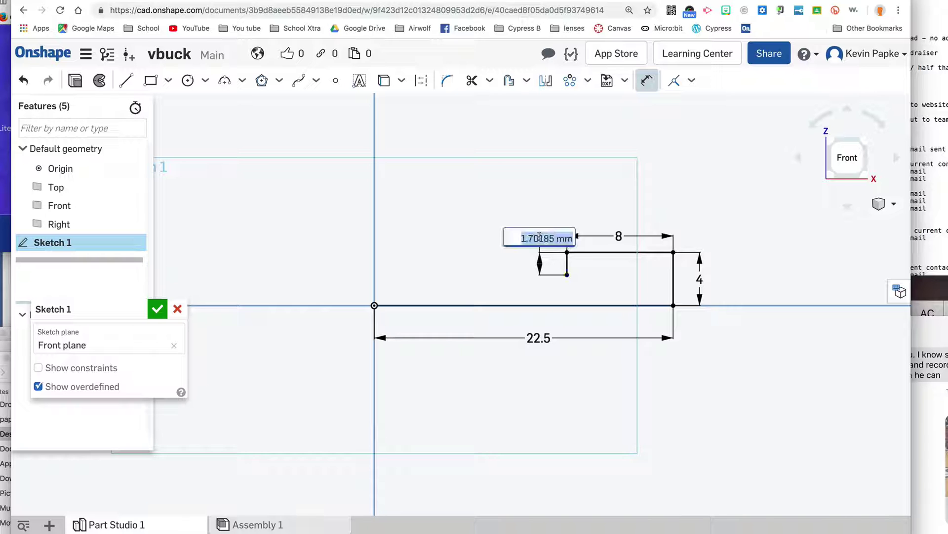
{"action": "type", "text": "2"}
{"action": "key", "text": "Return"}
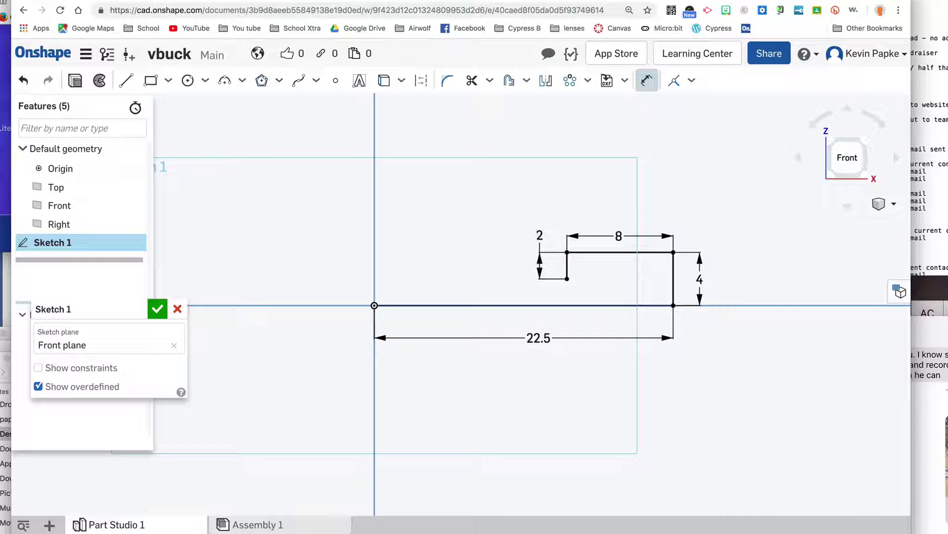
Sketch a horizontal construction line about 41.8 mm long from the profile's upper edge leftward past the vertical axis
{"action": "scroll", "coordinate": [734, 279], "scroll_direction": "down", "scroll_amount": 2}
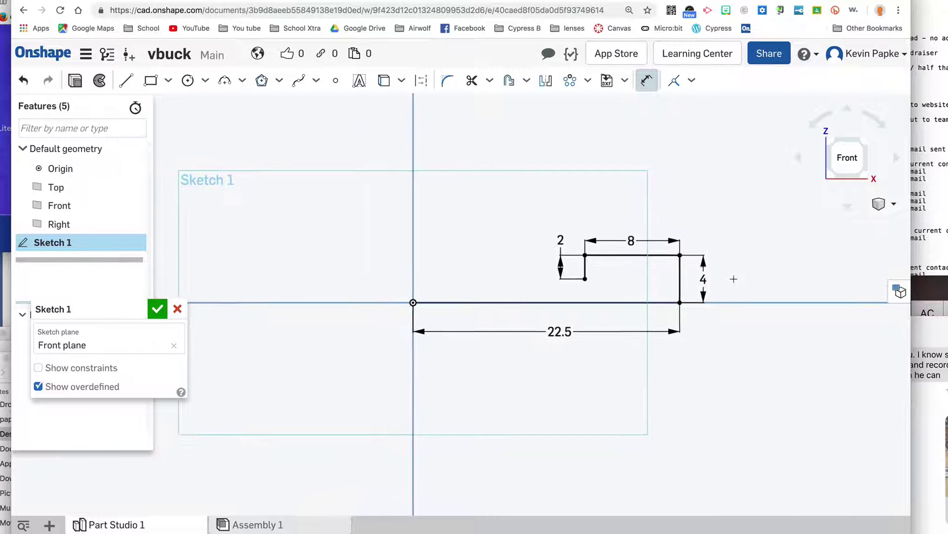
{"action": "middle_click_drag", "start_coordinate": [734, 278], "coordinate": [808, 313]}
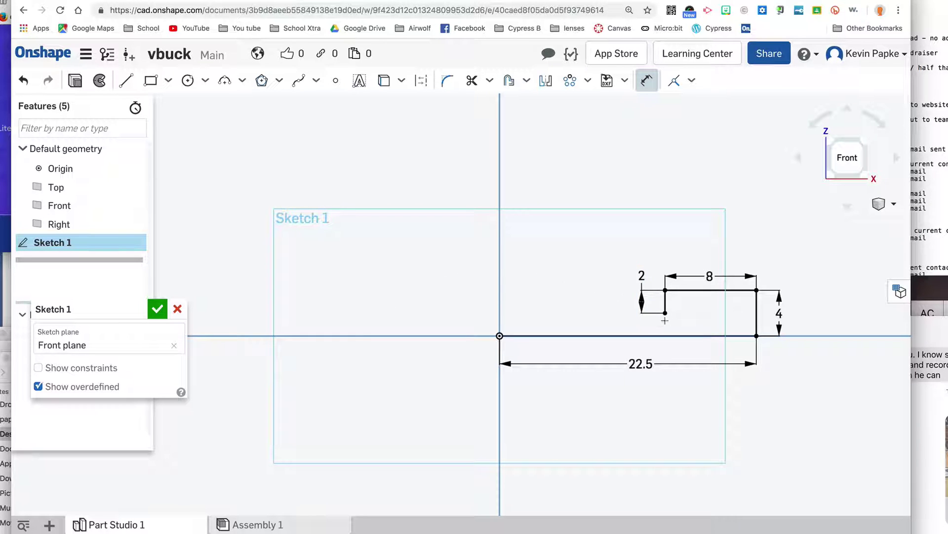
{"action": "left_click", "coordinate": [126, 82]}
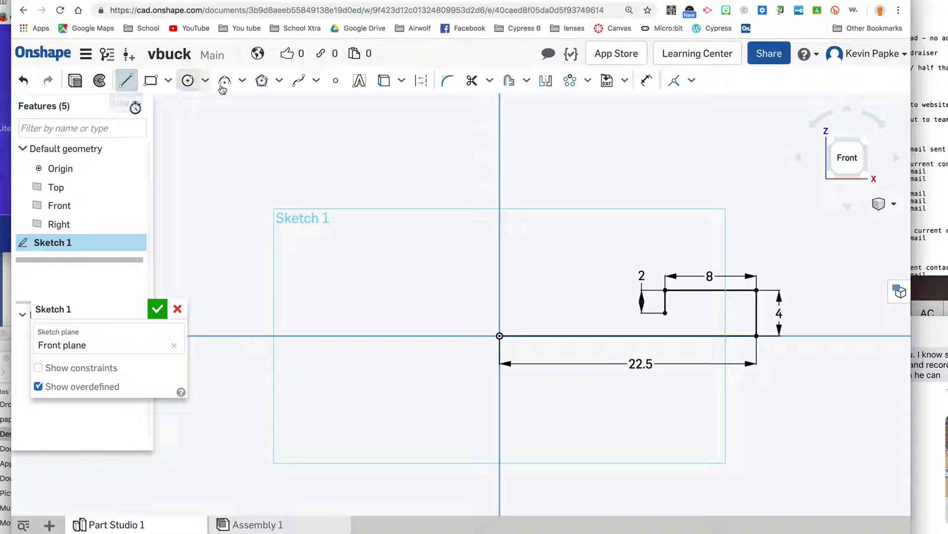
{"action": "left_click", "coordinate": [422, 84]}
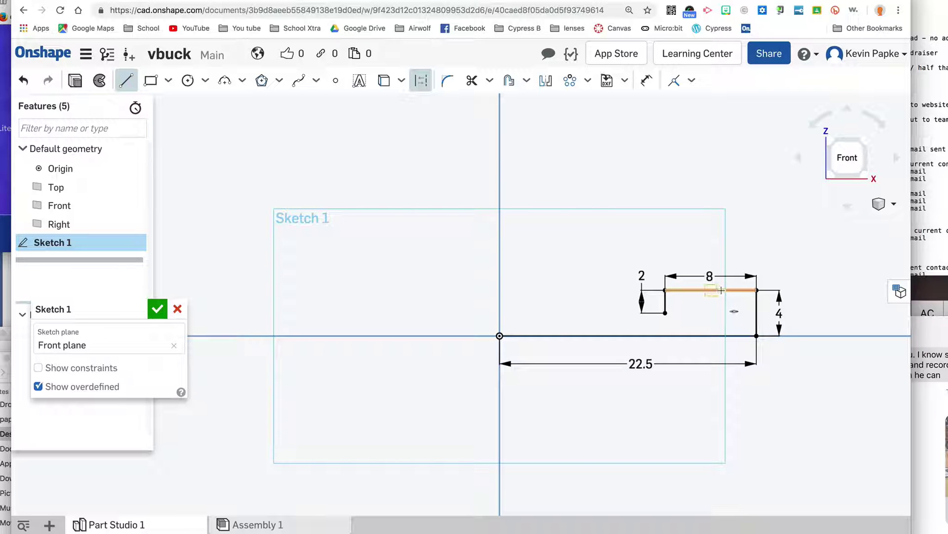
{"action": "left_click", "coordinate": [738, 290]}
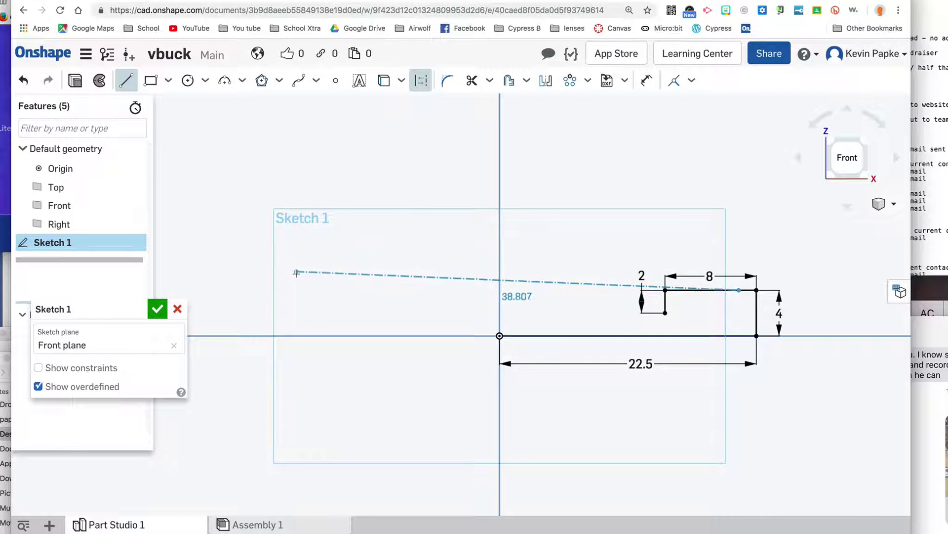
{"action": "left_click", "coordinate": [261, 290]}
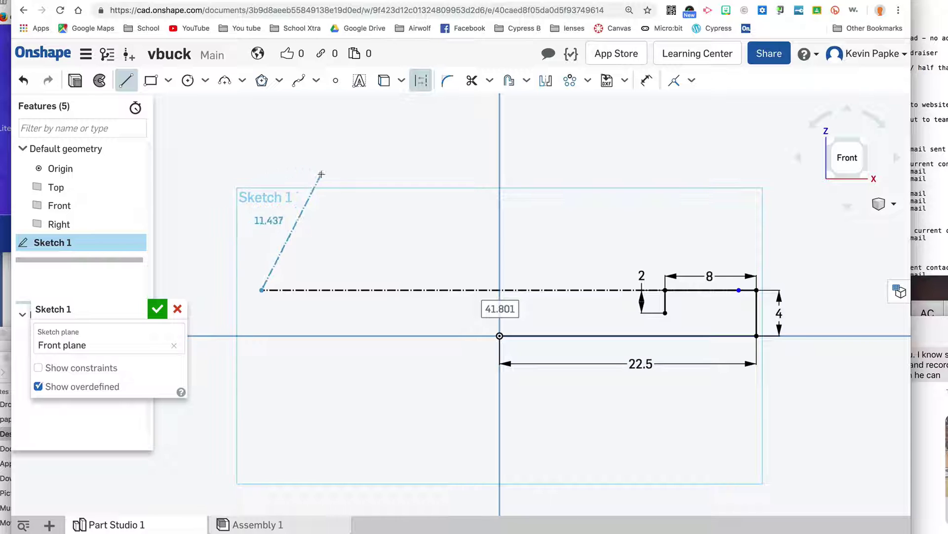
{"action": "key", "text": "Escape"}
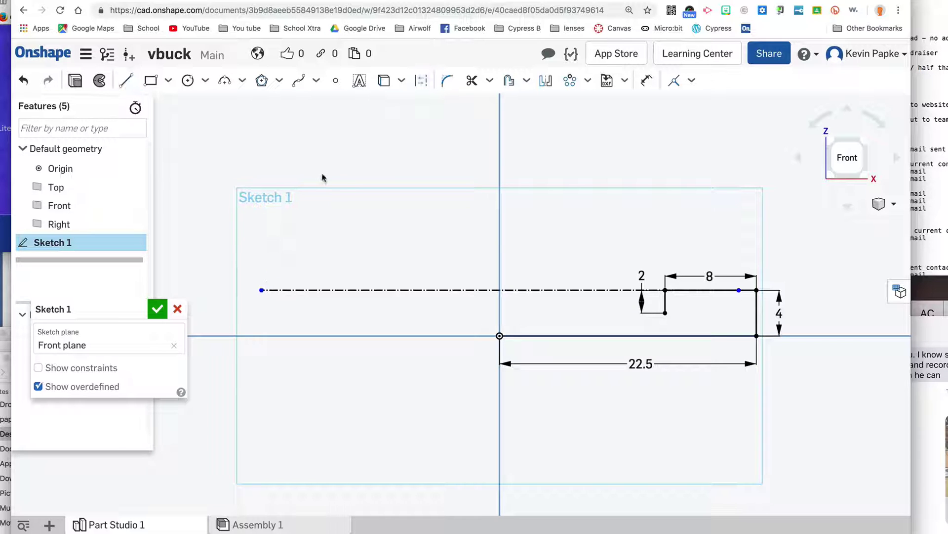
Sketch a 3 point arc from the short inner edge's lower end to the level point across the axis, peaking near the construction line, radius about 59.9 mm
{"action": "left_click", "coordinate": [223, 81]}
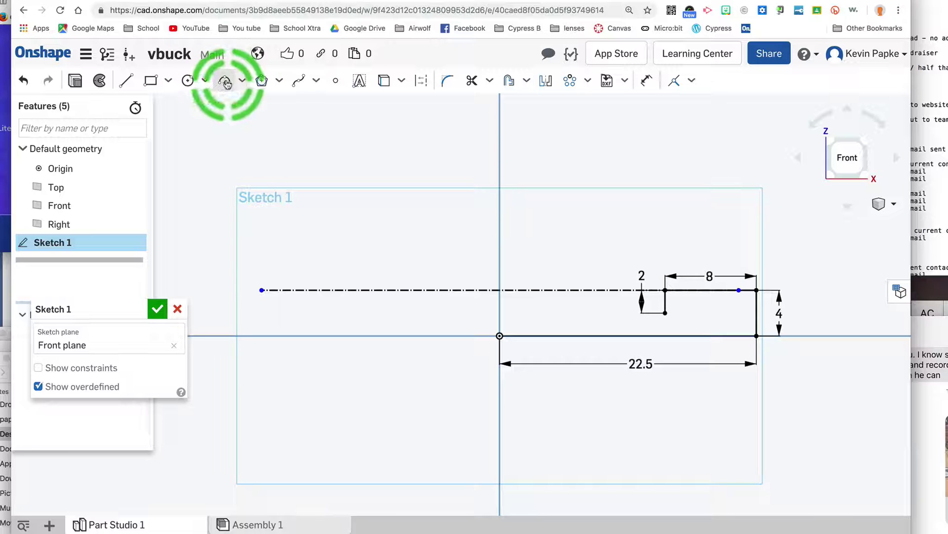
{"action": "left_click", "coordinate": [242, 82]}
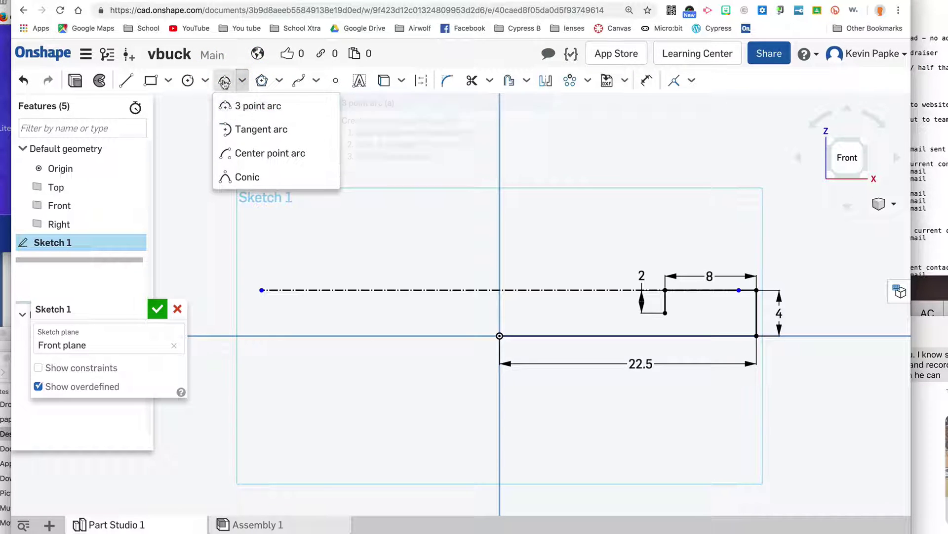
{"action": "left_click", "coordinate": [248, 107]}
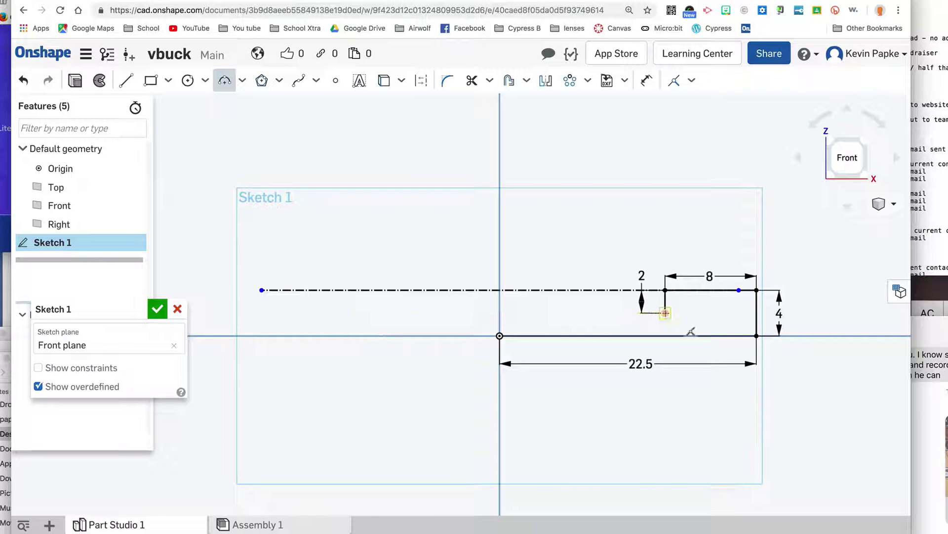
{"action": "left_click_drag", "start_coordinate": [664, 312], "coordinate": [358, 312]}
{"action": "left_click_drag", "start_coordinate": [667, 313], "coordinate": [661, 312]}
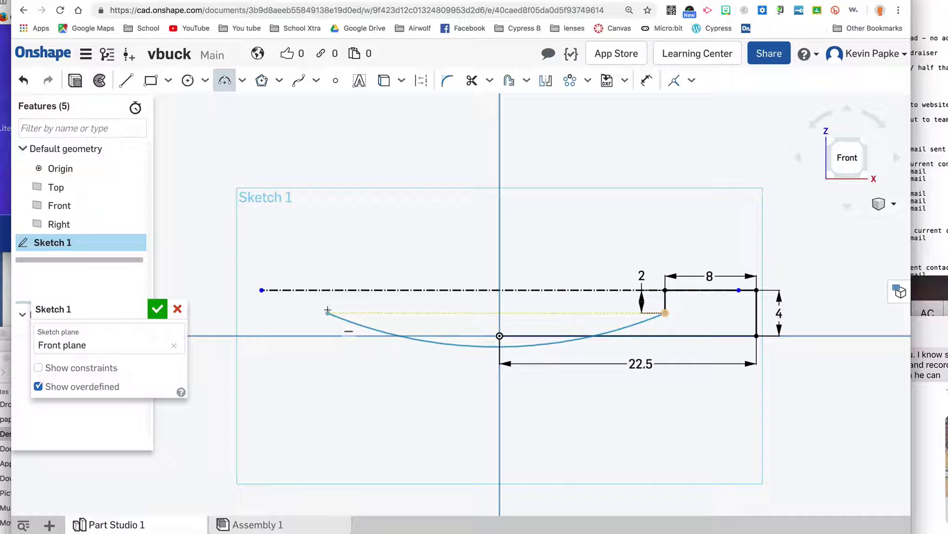
{"action": "left_click", "coordinate": [327, 311]}
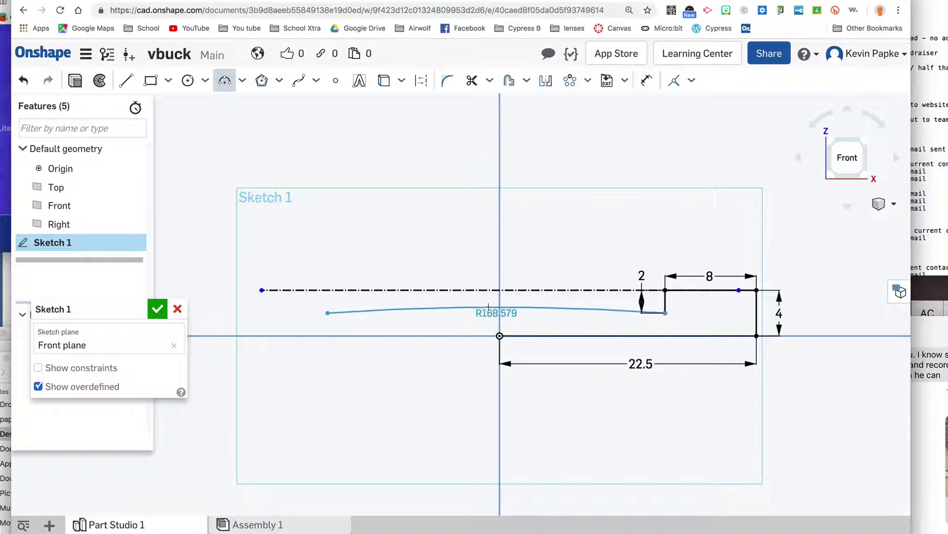
{"action": "scroll", "coordinate": [493, 306], "scroll_direction": "up", "scroll_amount": 1}
{"action": "scroll", "coordinate": [493, 306], "scroll_direction": "up", "scroll_amount": 2}
{"action": "scroll", "coordinate": [514, 306], "scroll_direction": "up", "scroll_amount": 3}
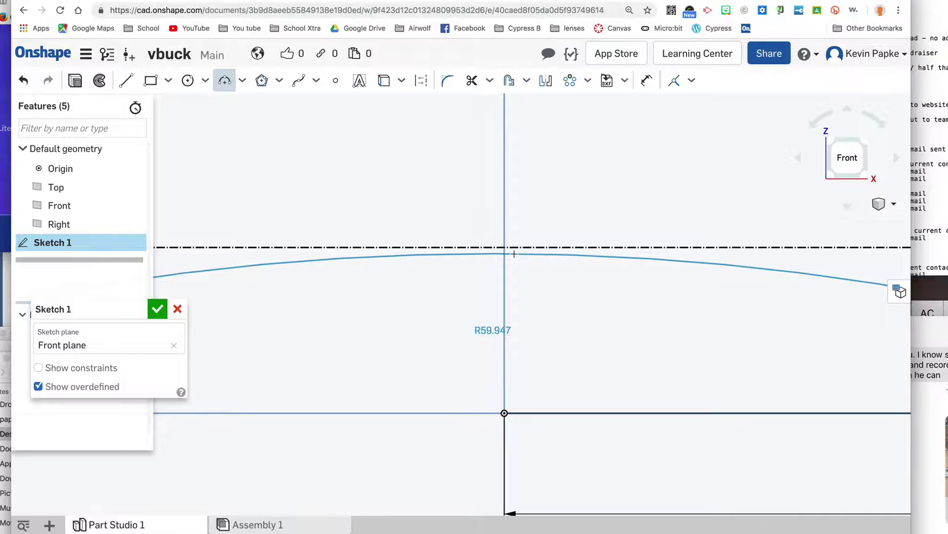
{"action": "left_click", "coordinate": [515, 253]}
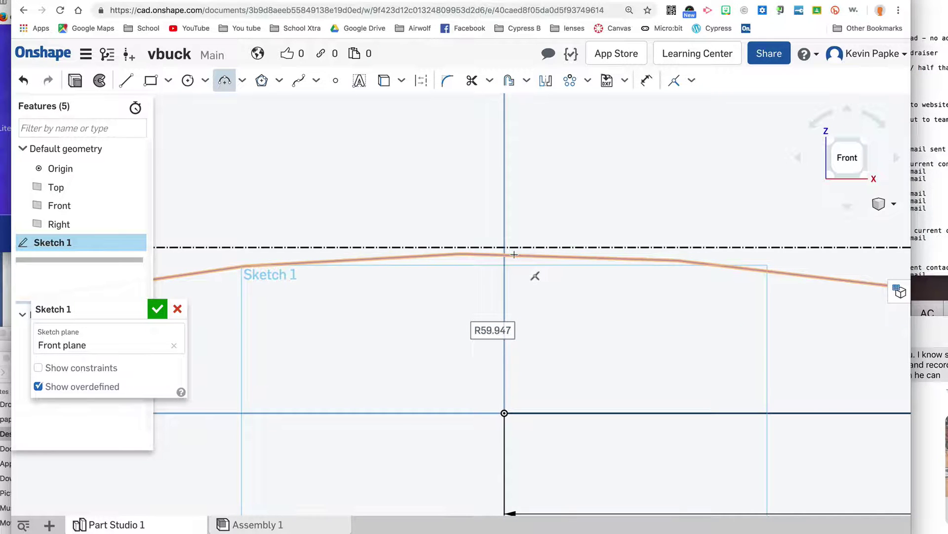
Sketch a vertical line about 3.8 mm long from the origin up to the arc, closing the half profile
{"action": "scroll", "coordinate": [515, 254], "scroll_direction": "down", "scroll_amount": 5}
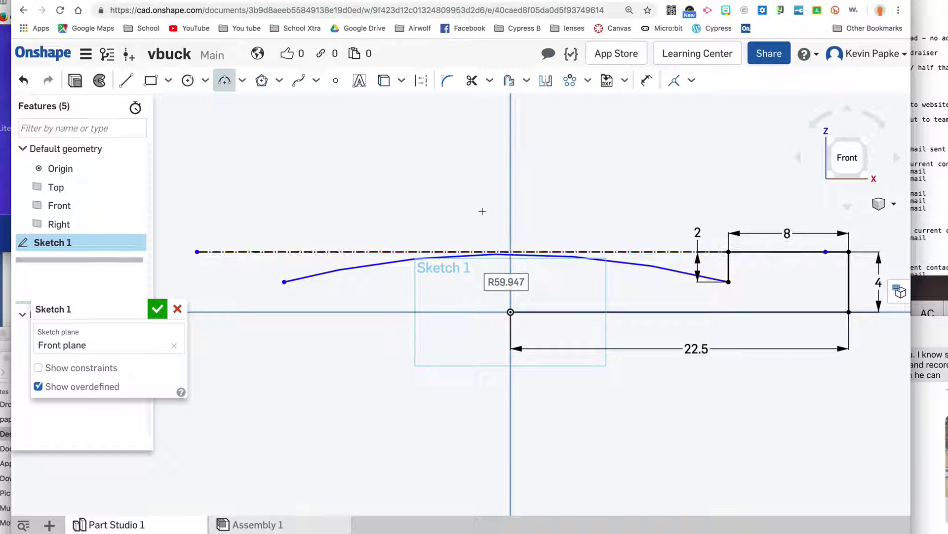
{"action": "left_click", "coordinate": [128, 82]}
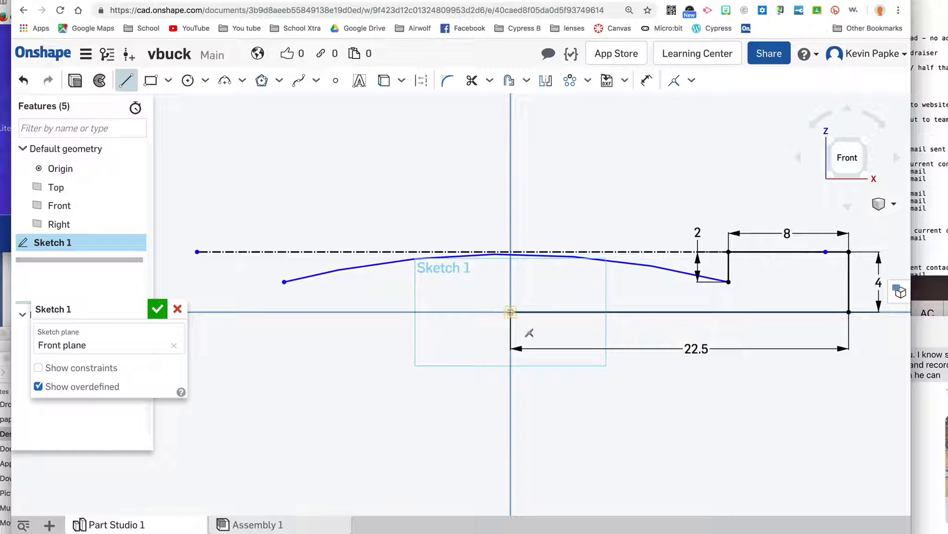
{"action": "left_click", "coordinate": [510, 312]}
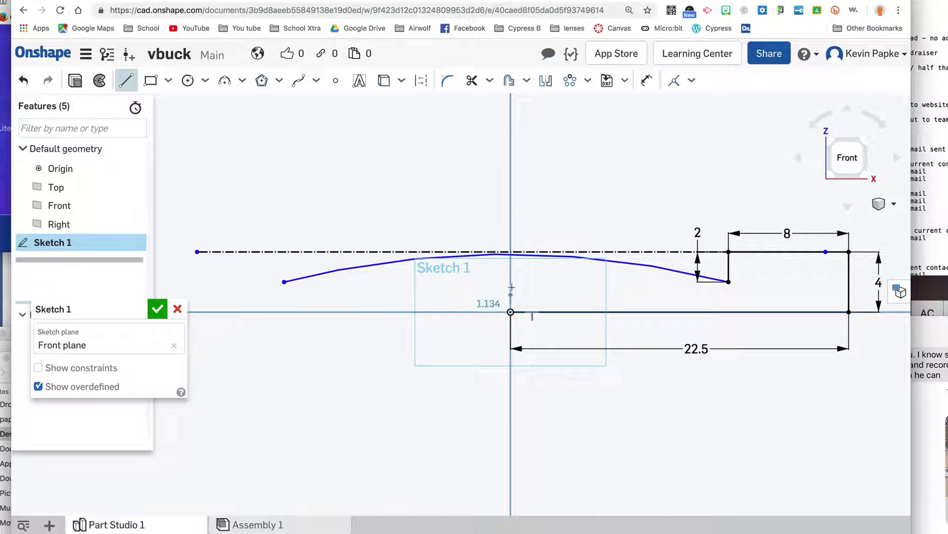
{"action": "left_click", "coordinate": [511, 254]}
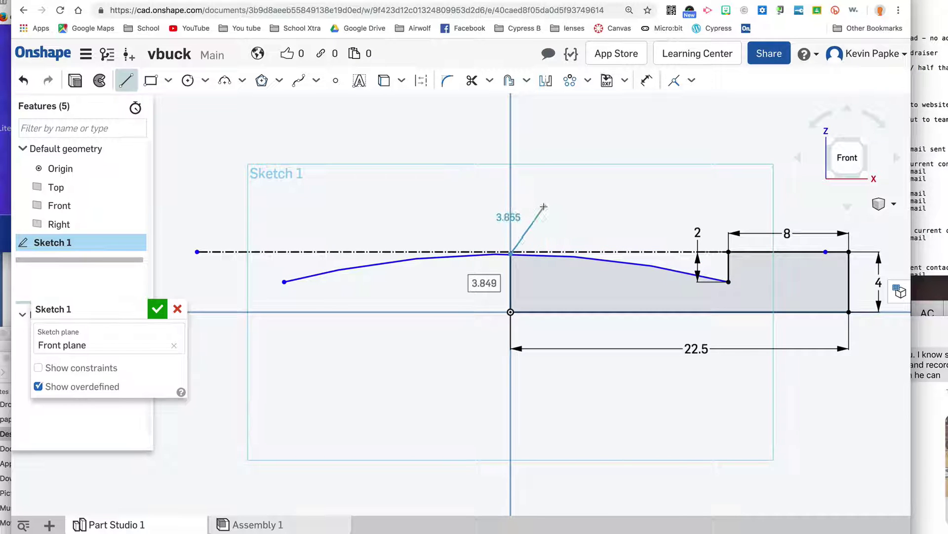
{"action": "key", "text": "Escape"}
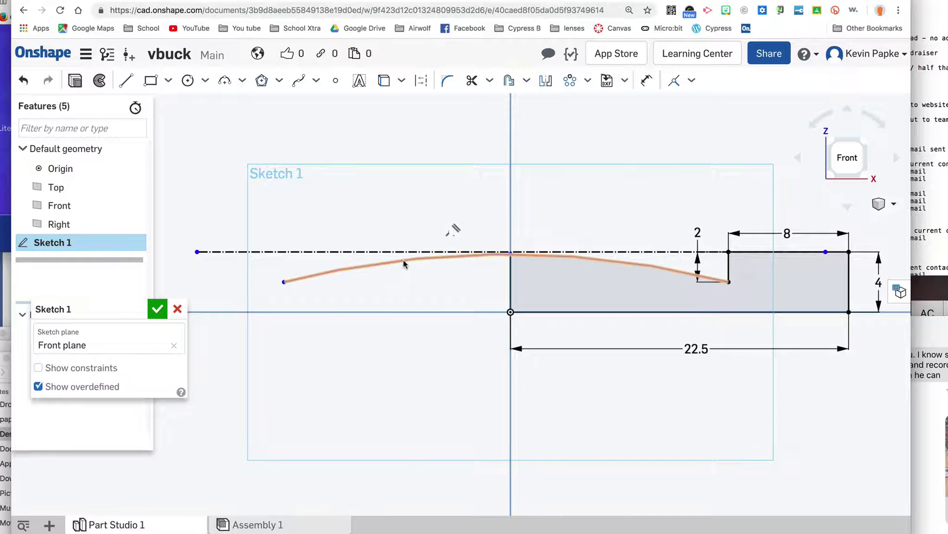
Trim away the part of the arc left of the vertical center line
{"action": "left_click", "coordinate": [471, 84]}
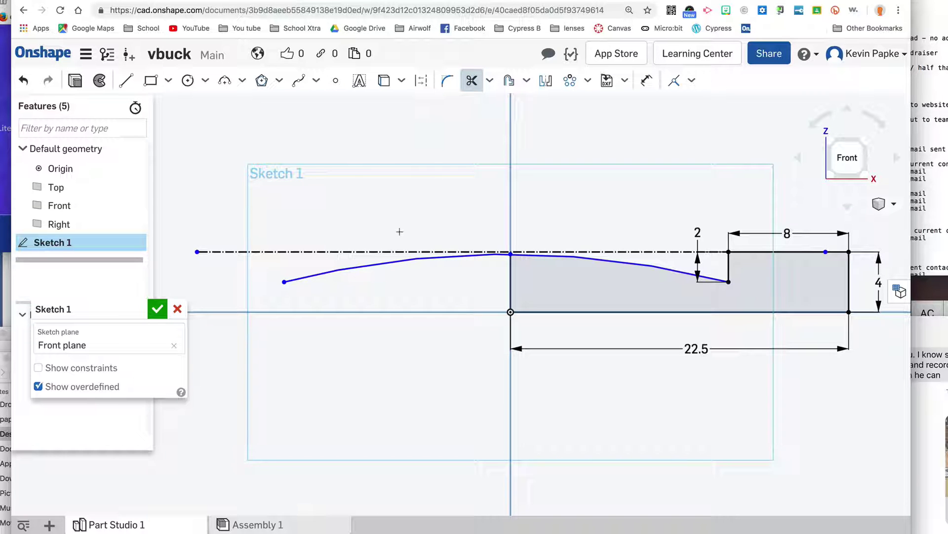
{"action": "left_click", "coordinate": [387, 263]}
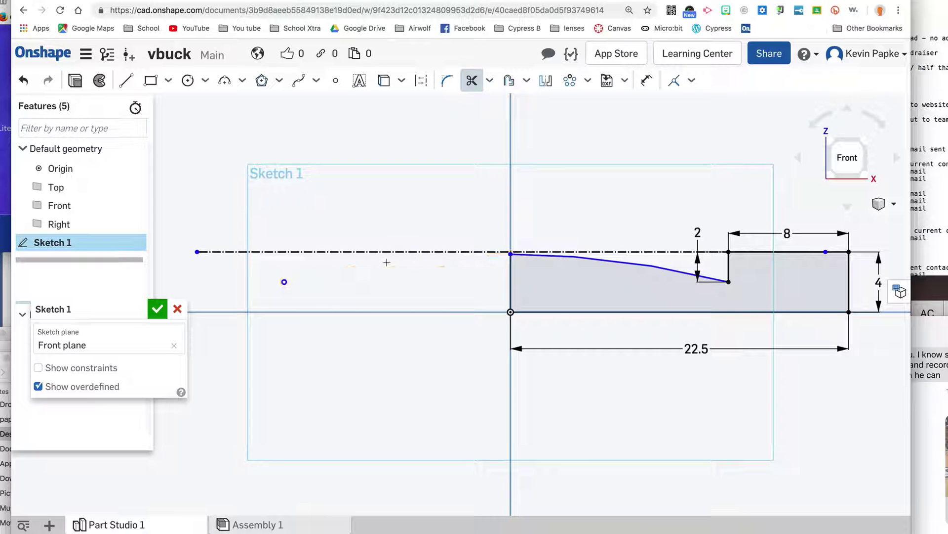
{"action": "scroll", "coordinate": [741, 415], "scroll_direction": "down", "scroll_amount": 2}
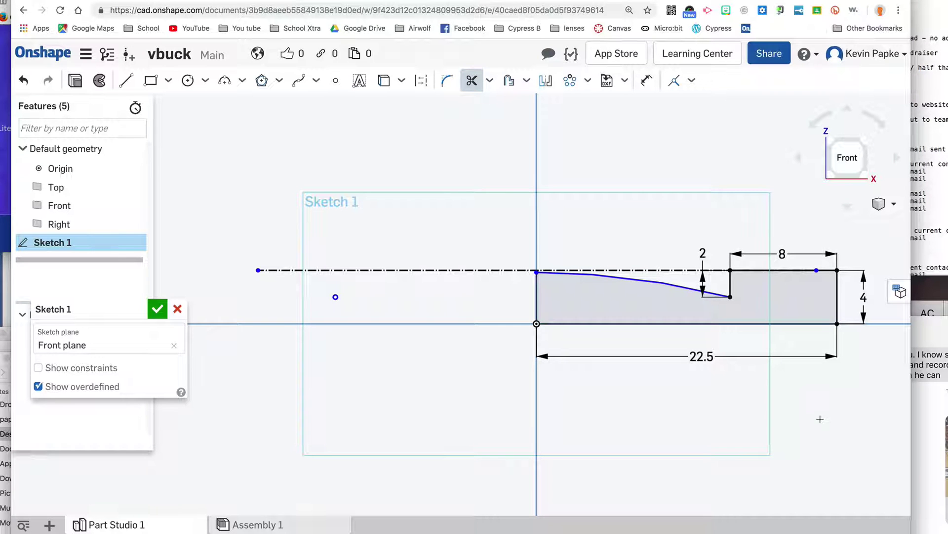
Revolve the closed half profile fully into a new solid around its vertical line at the origin
{"action": "right_click_drag", "start_coordinate": [822, 420], "coordinate": [819, 439]}
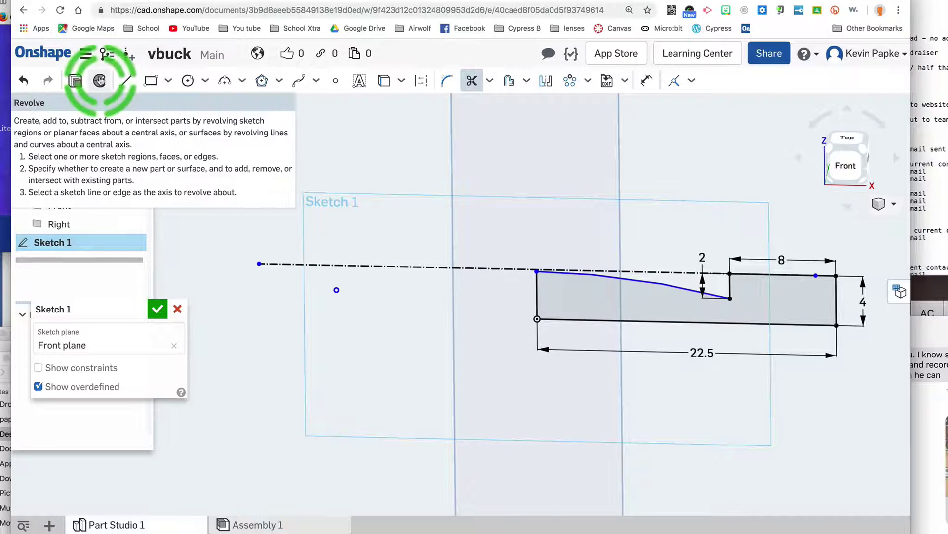
{"action": "left_click", "coordinate": [100, 81]}
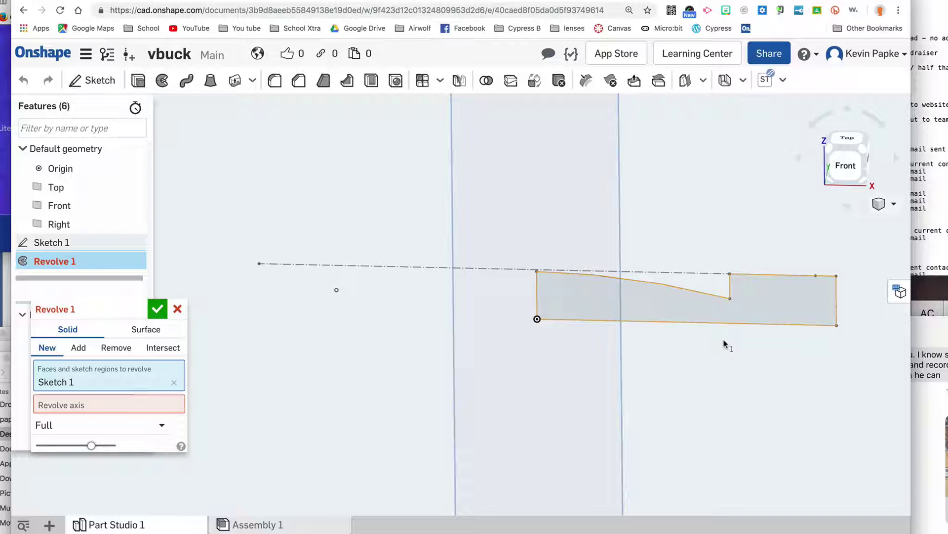
{"action": "left_click", "coordinate": [98, 406]}
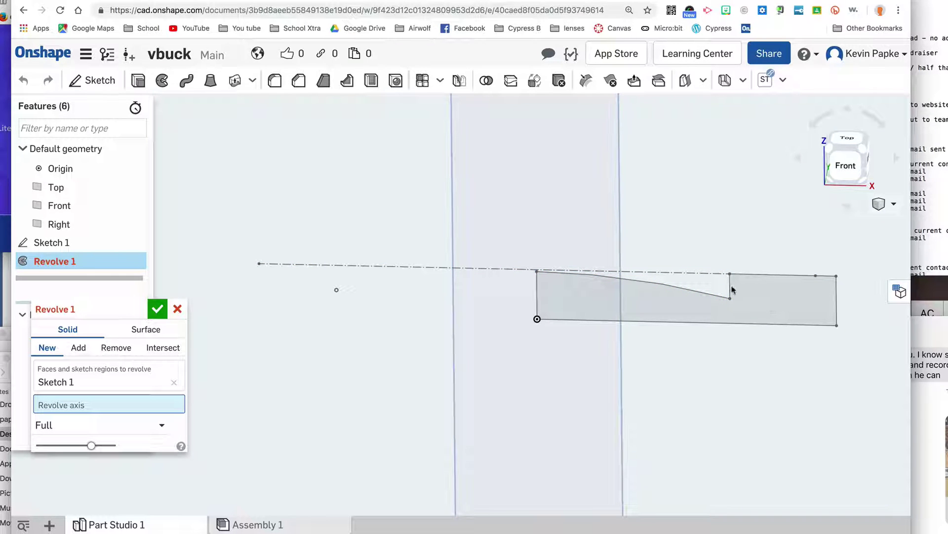
{"action": "left_click", "coordinate": [537, 295]}
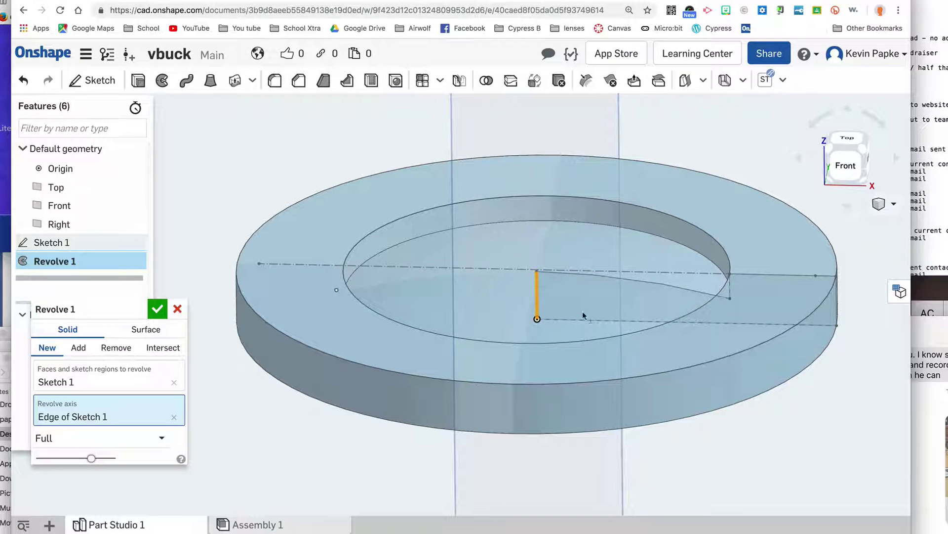
Chamfer the inner and outer edges of the coin's flat top rim face with an equal distance of 1 mm
{"action": "mouse_move", "coordinate": [785, 437]}
{"action": "right_mouse_down"}
{"action": "mouse_move", "coordinate": [787, 466]}
{"action": "mouse_move", "coordinate": [784, 407]}
{"action": "mouse_move", "coordinate": [785, 443]}
{"action": "mouse_move", "coordinate": [786, 417]}
{"action": "mouse_move", "coordinate": [785, 434]}
{"action": "right_mouse_up"}
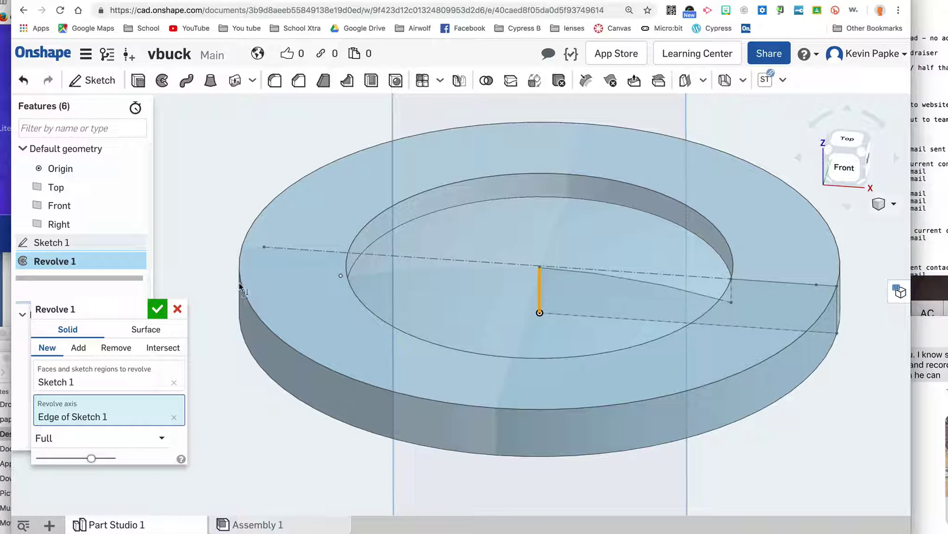
{"action": "left_click", "coordinate": [298, 83]}
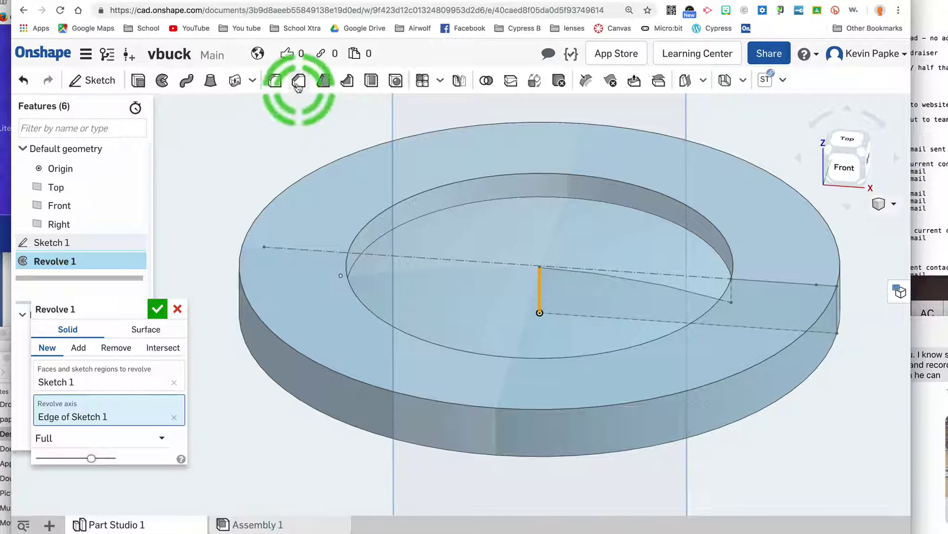
{"action": "left_click", "coordinate": [298, 83]}
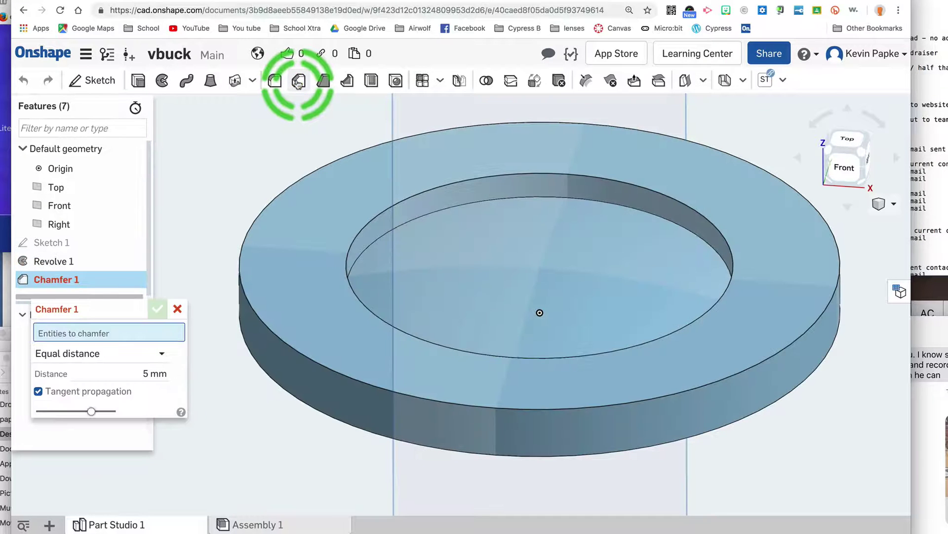
{"action": "left_click", "coordinate": [150, 374]}
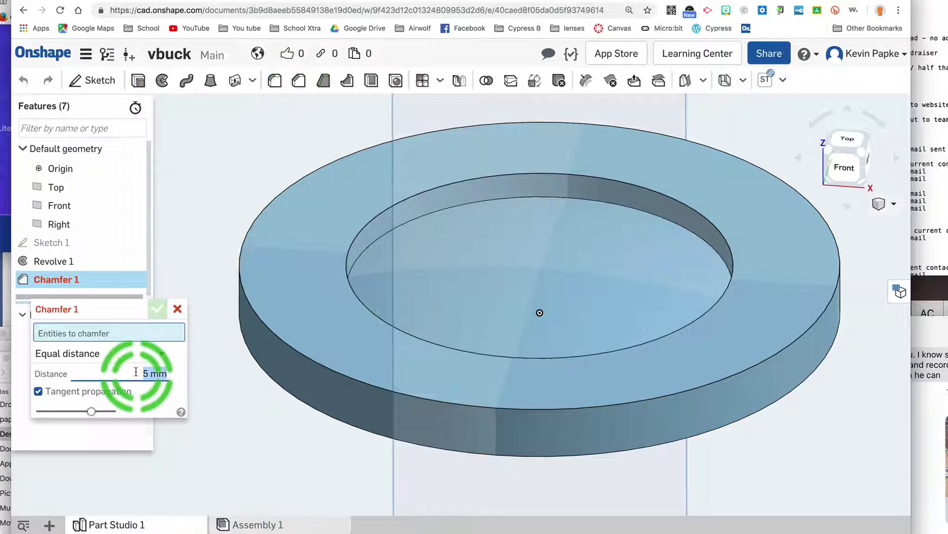
{"action": "left_click_drag", "start_coordinate": [151, 374], "coordinate": [143, 376]}
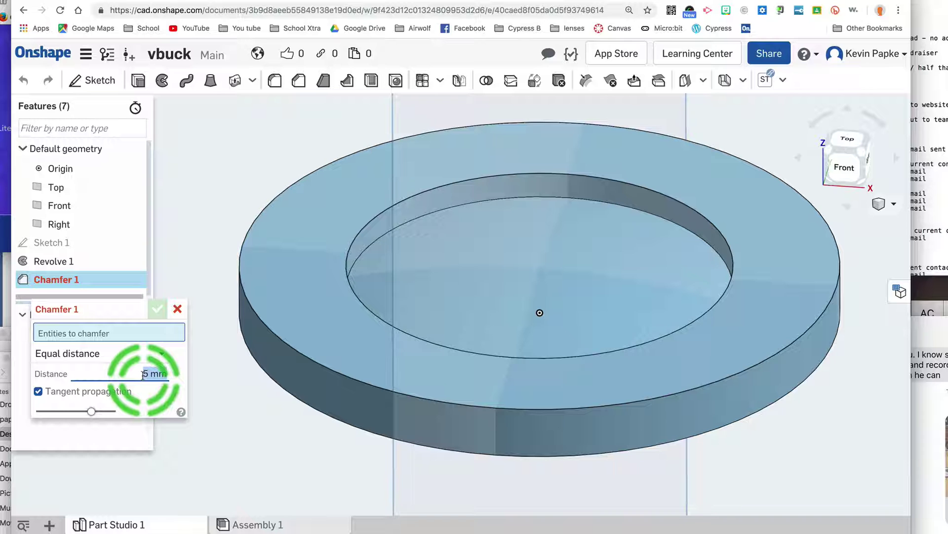
{"action": "key", "text": "BackSpace"}
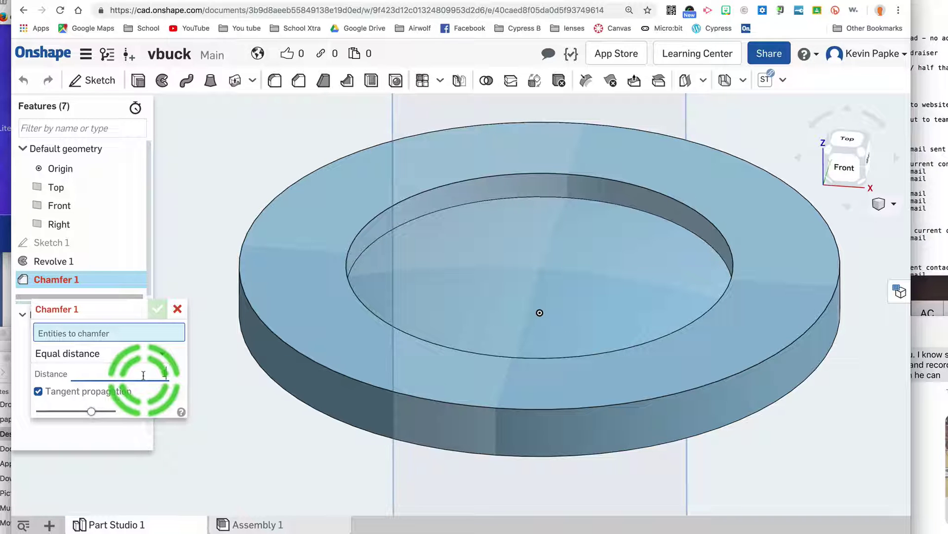
{"action": "type", "text": "1"}
{"action": "key", "text": "Return"}
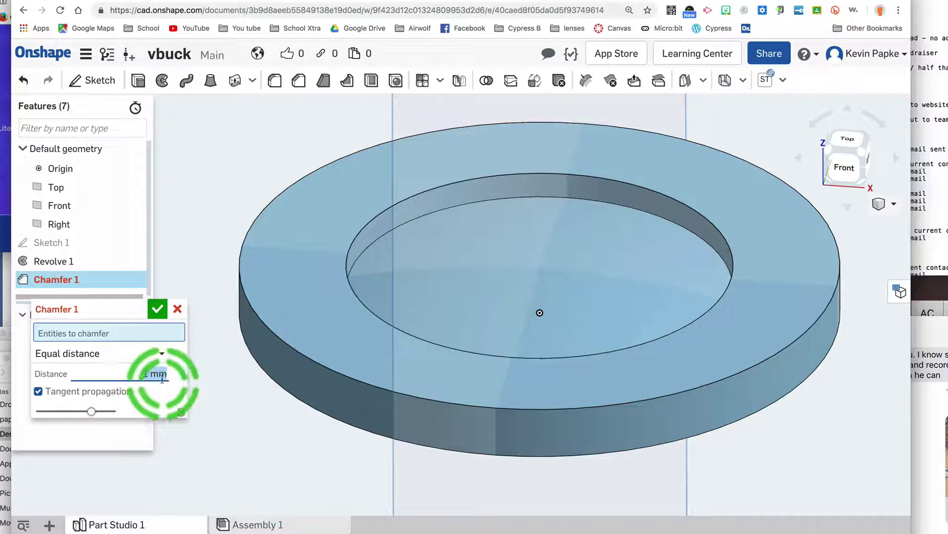
{"action": "left_click", "coordinate": [297, 277]}
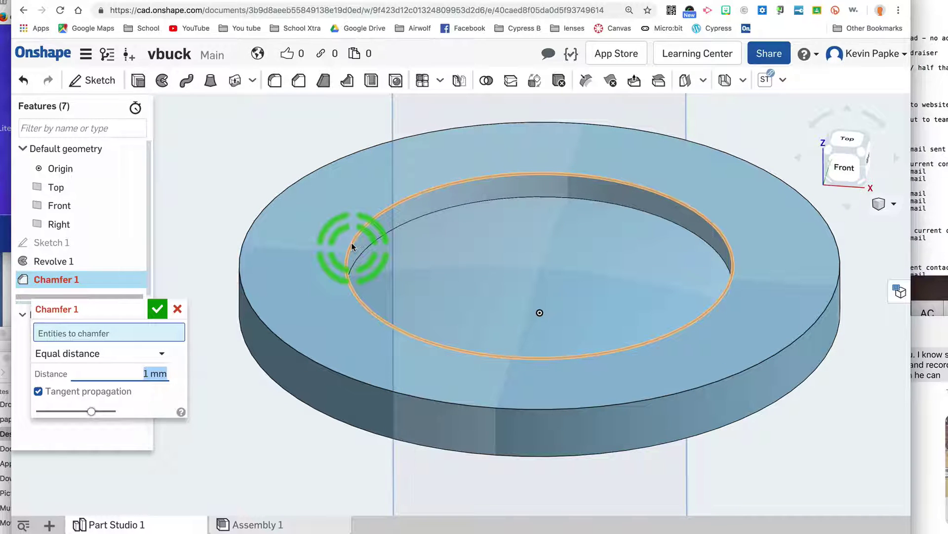
{"action": "left_click", "coordinate": [251, 231]}
{"action": "left_click", "coordinate": [320, 242]}
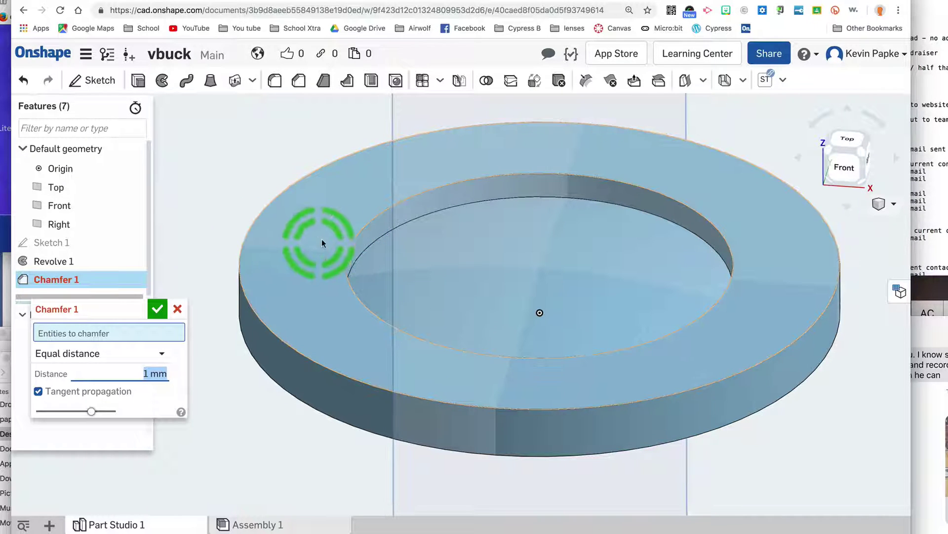
{"action": "left_click", "coordinate": [353, 249]}
{"action": "left_click", "coordinate": [313, 237]}
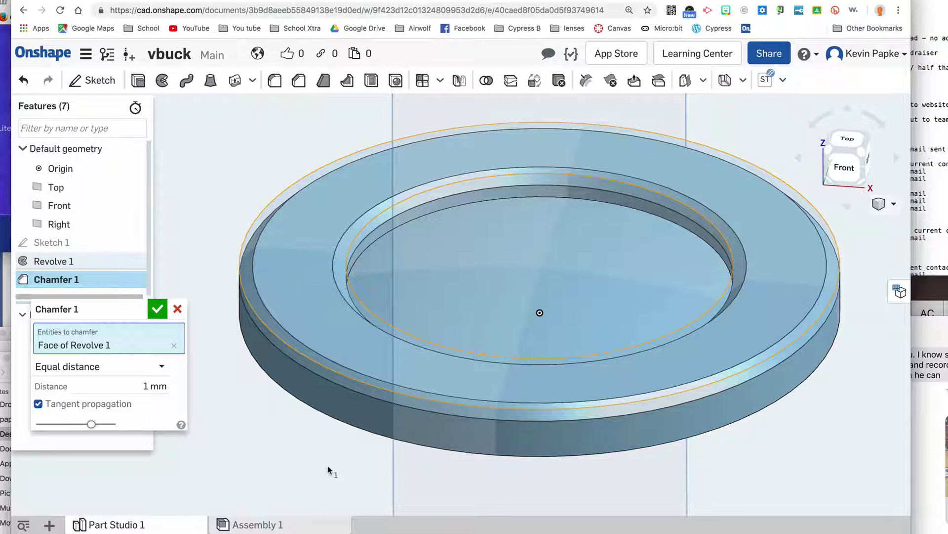
Add the coin's outer bottom edge to the same 1 mm chamfer and accept the feature
{"action": "right_click_drag", "start_coordinate": [330, 474], "coordinate": [342, 425]}
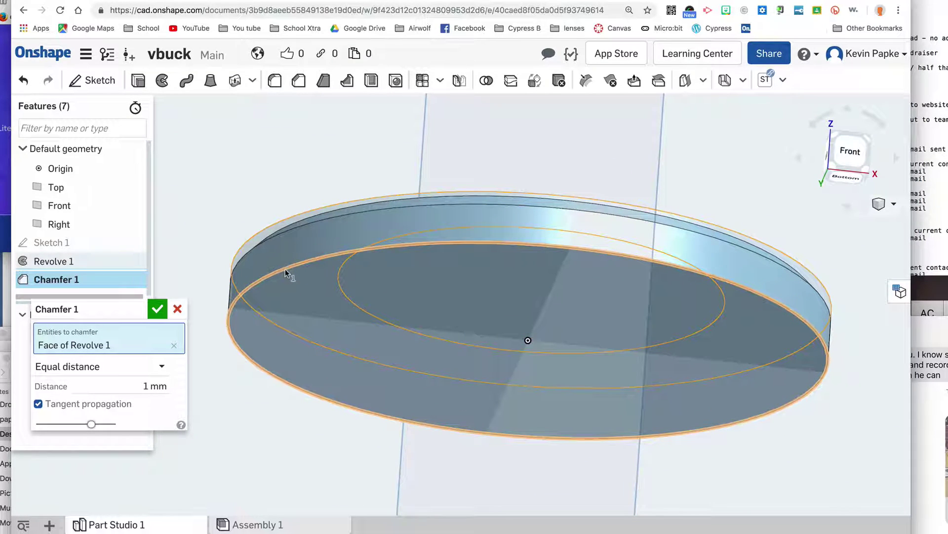
{"action": "left_click", "coordinate": [286, 269]}
{"action": "right_click_drag", "start_coordinate": [287, 479], "coordinate": [286, 508]}
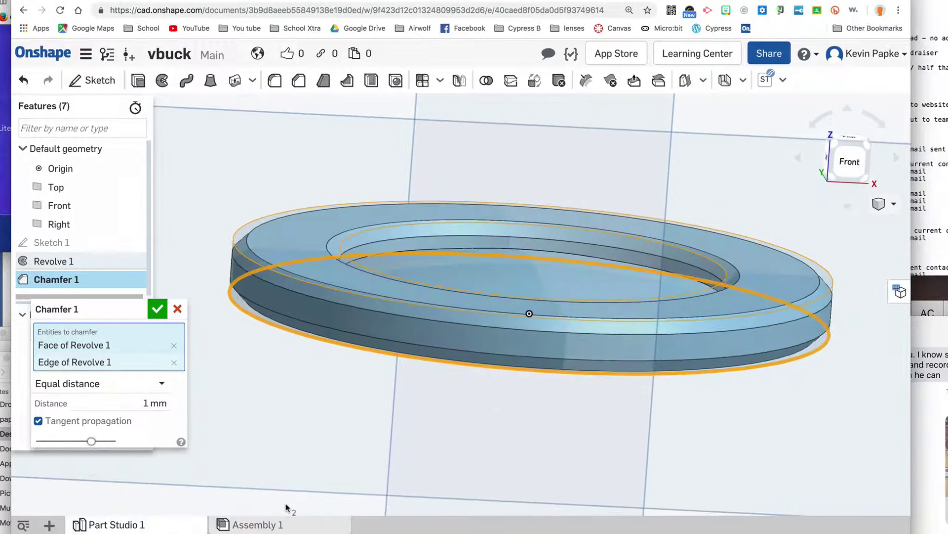
{"action": "left_click", "coordinate": [158, 310]}
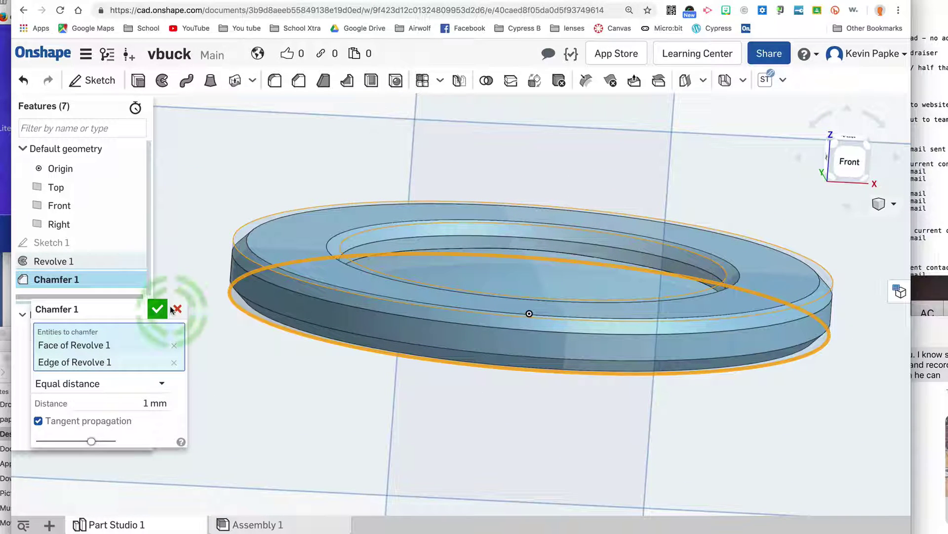
{"action": "left_click", "coordinate": [363, 424]}
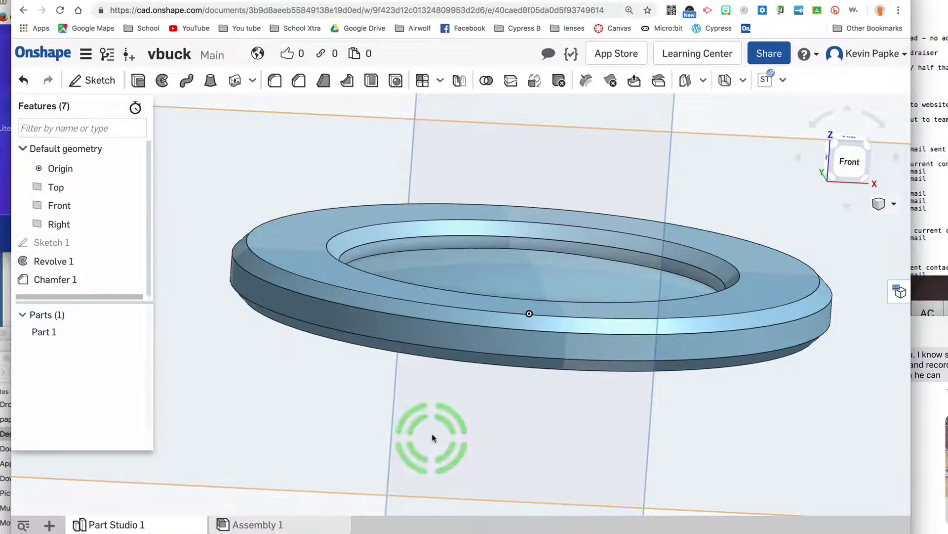
Start a new sketch on the flat top face of the coin's rim
{"action": "right_click_drag", "start_coordinate": [447, 440], "coordinate": [426, 453]}
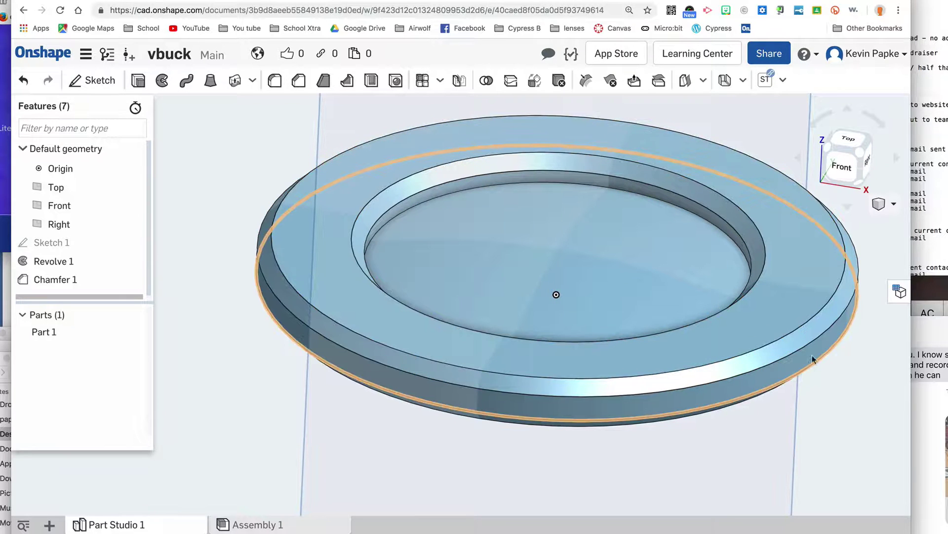
{"action": "left_click", "coordinate": [849, 139]}
{"action": "scroll", "coordinate": [518, 294], "scroll_direction": "up", "scroll_amount": 5}
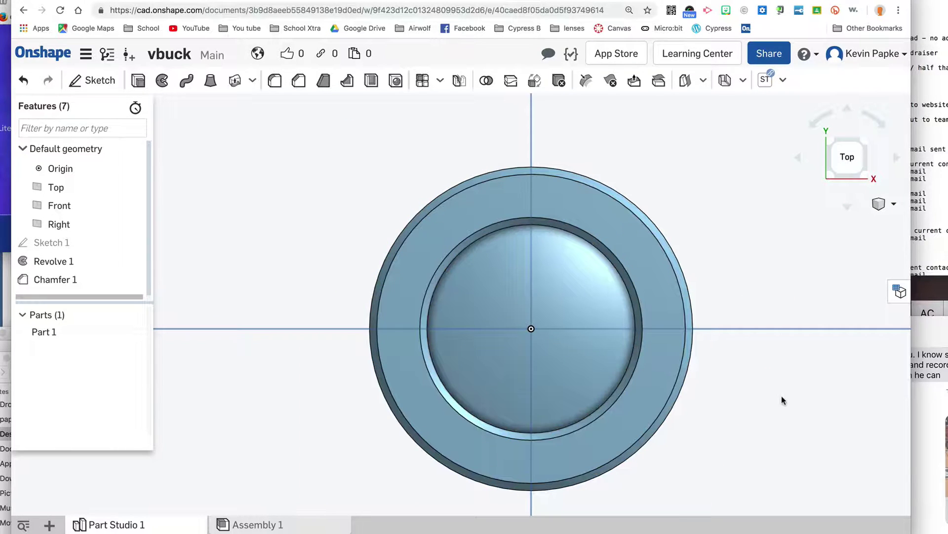
{"action": "mouse_move", "coordinate": [783, 401]}
{"action": "right_mouse_down"}
{"action": "mouse_move", "coordinate": [769, 394]}
{"action": "mouse_move", "coordinate": [781, 398]}
{"action": "right_mouse_up"}
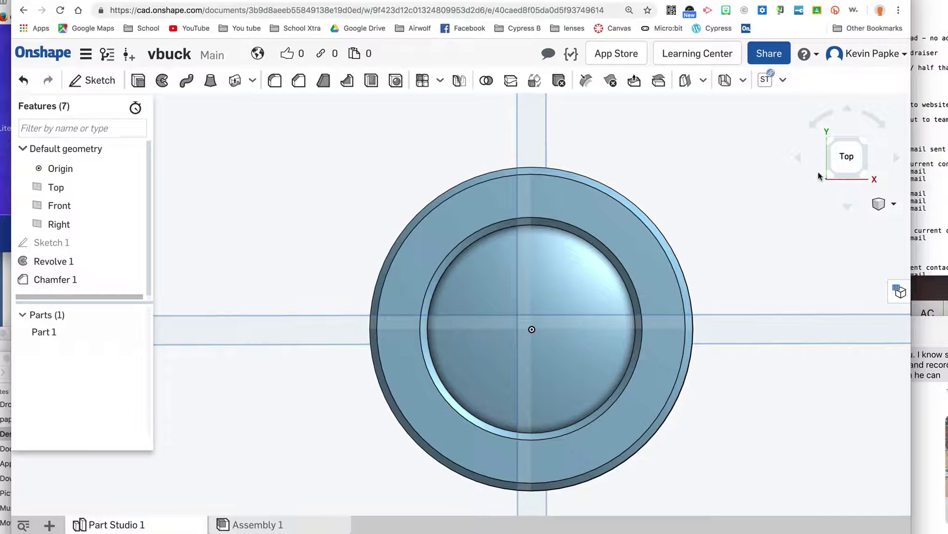
{"action": "left_click", "coordinate": [845, 156]}
{"action": "scroll", "coordinate": [563, 319], "scroll_direction": "up", "scroll_amount": 3}
{"action": "scroll", "coordinate": [561, 312], "scroll_direction": "up", "scroll_amount": 3}
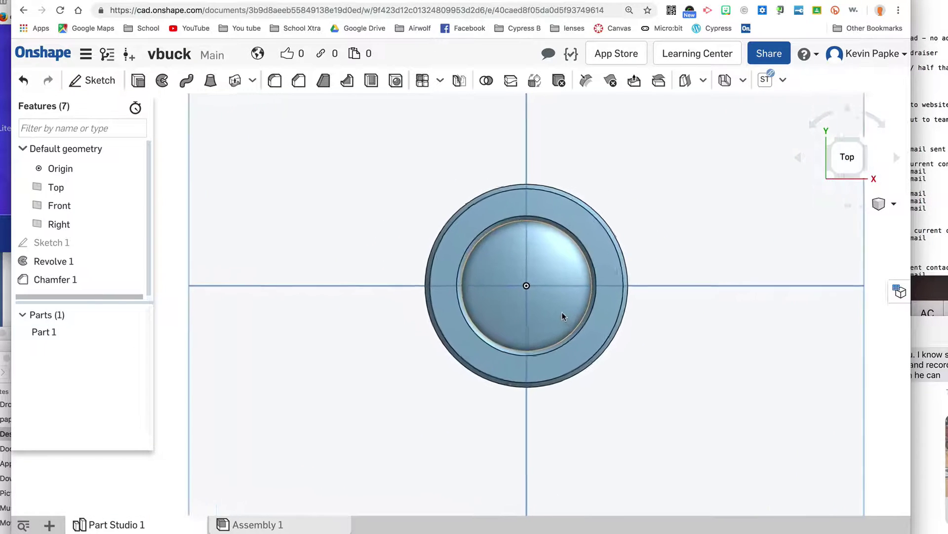
{"action": "scroll", "coordinate": [556, 182], "scroll_direction": "up", "scroll_amount": 3}
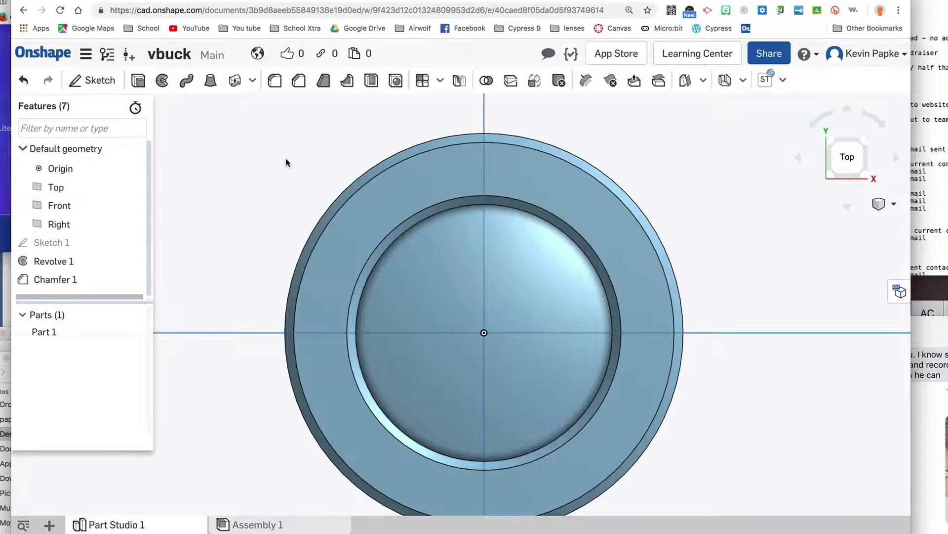
{"action": "left_click", "coordinate": [270, 157]}
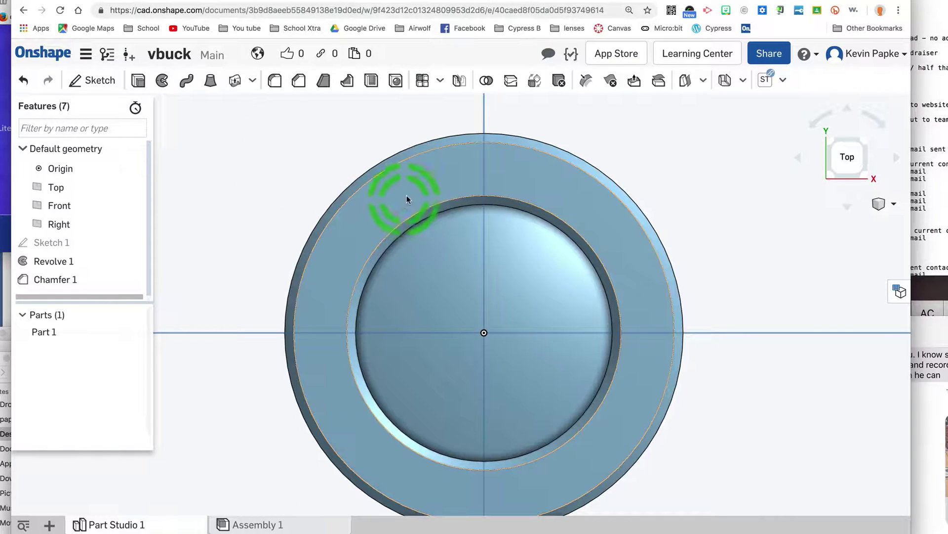
{"action": "left_click", "coordinate": [94, 82]}
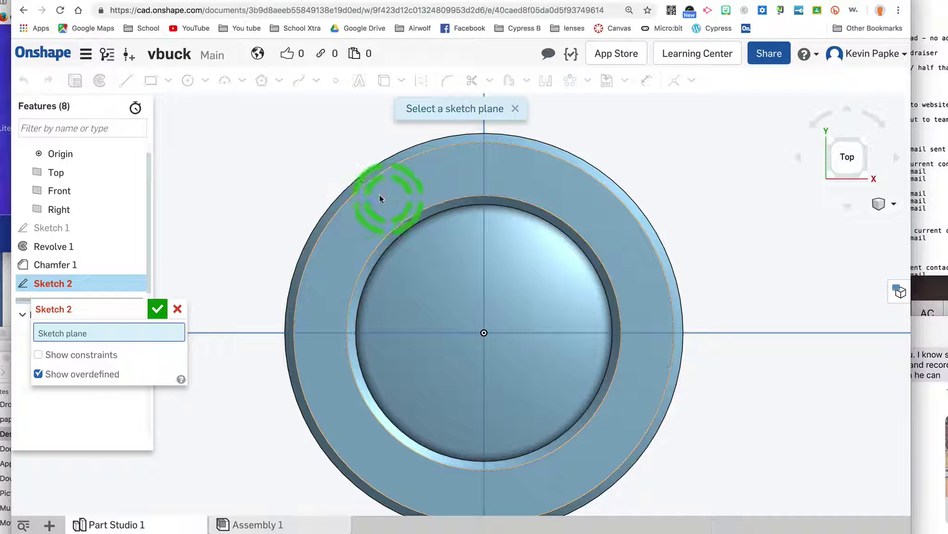
{"action": "left_click", "coordinate": [401, 200]}
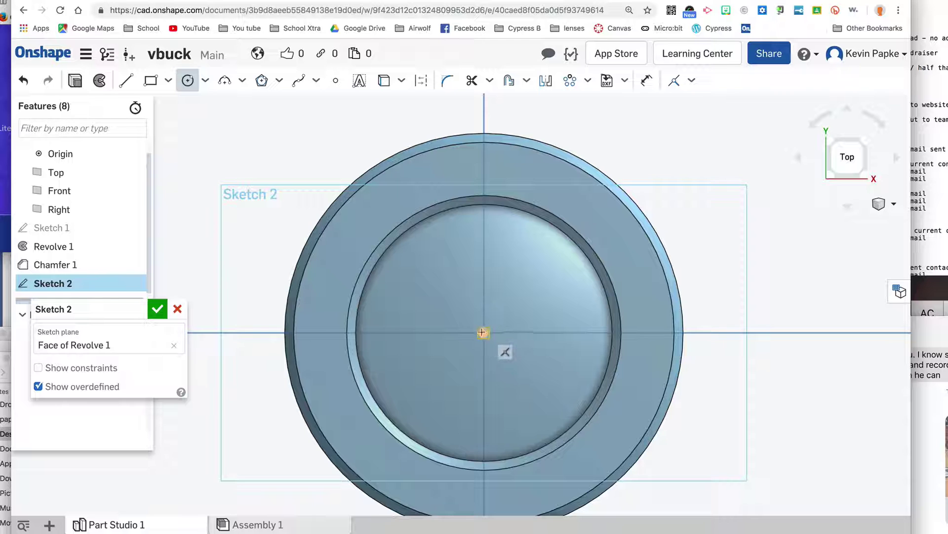
Sketch a circle centered on the origin just outside the inner chamfer and set its diameter to 34 mm
{"action": "left_click", "coordinate": [482, 332]}
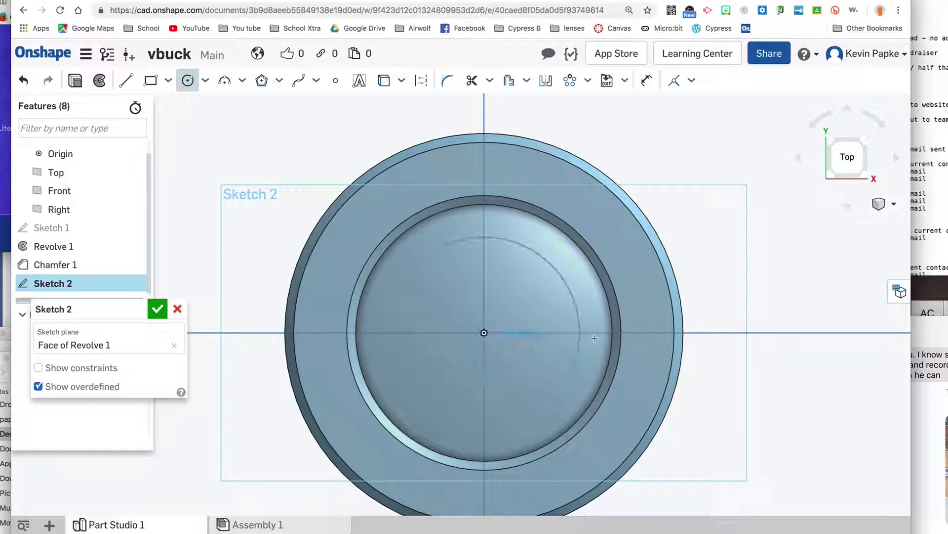
{"action": "left_click", "coordinate": [635, 339]}
{"action": "type", "text": "34"}
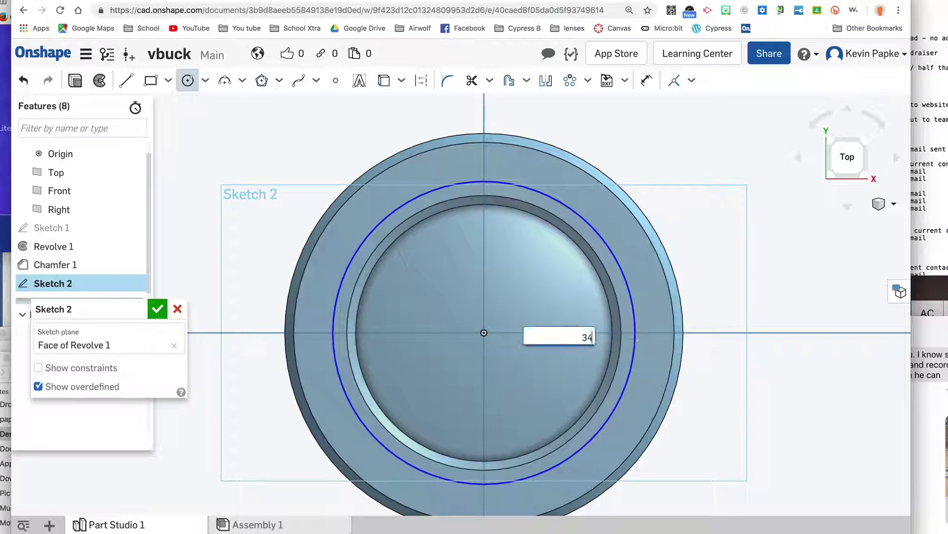
{"action": "key", "text": "Return"}
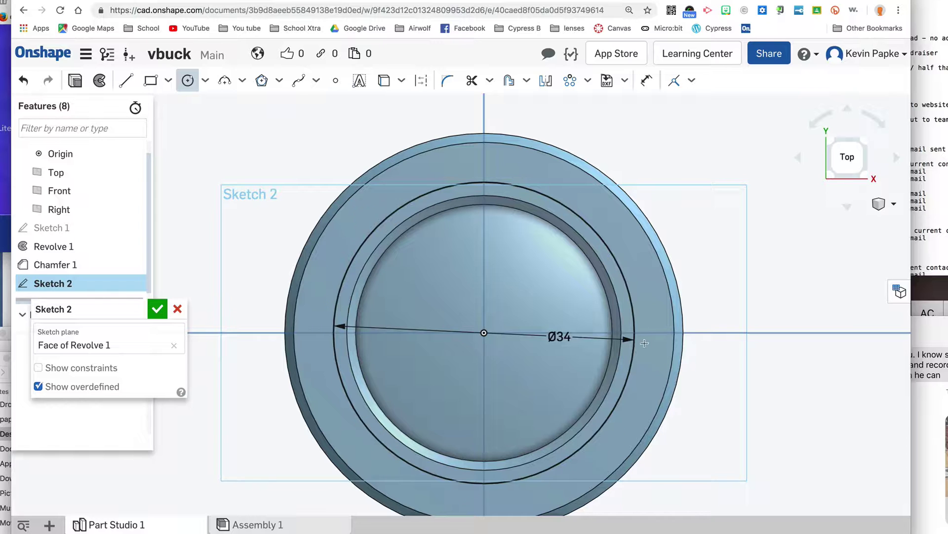
Sketch a second origin-centered circle near the rim's outer edge with a diameter of 40 mm
{"action": "left_click", "coordinate": [484, 332]}
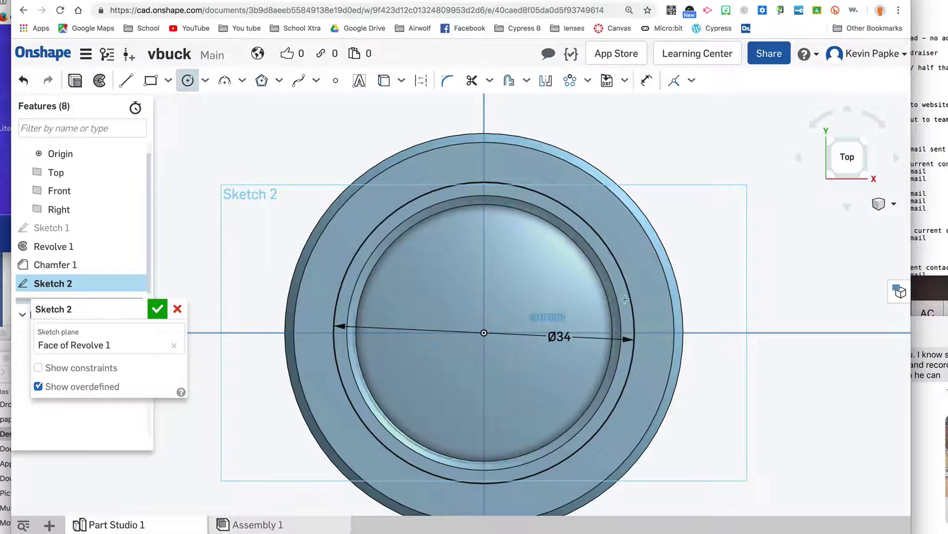
{"action": "left_click", "coordinate": [656, 297]}
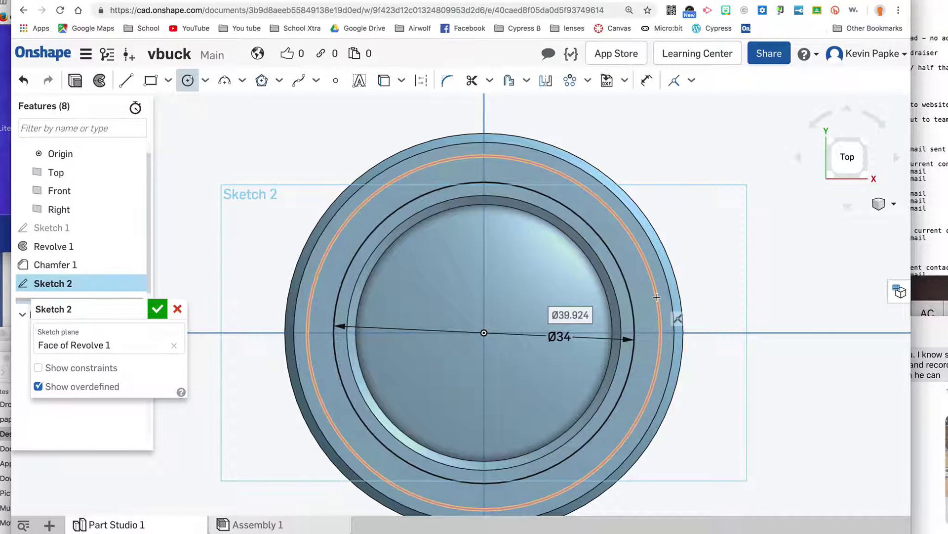
{"action": "type", "text": "40"}
{"action": "key", "text": "Return"}
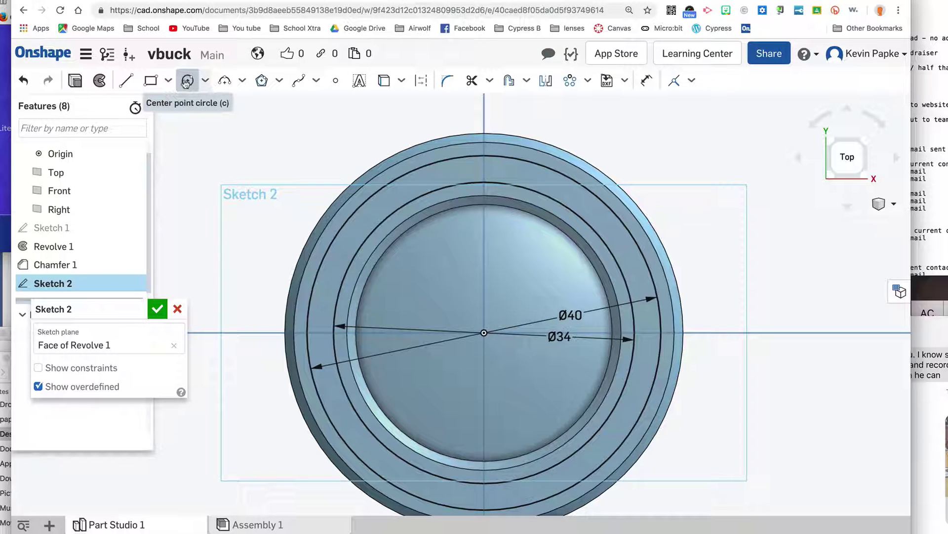
Add an origin-centered construction circle midway between the two rim circles with a diameter of 37 mm
{"action": "left_click", "coordinate": [421, 83]}
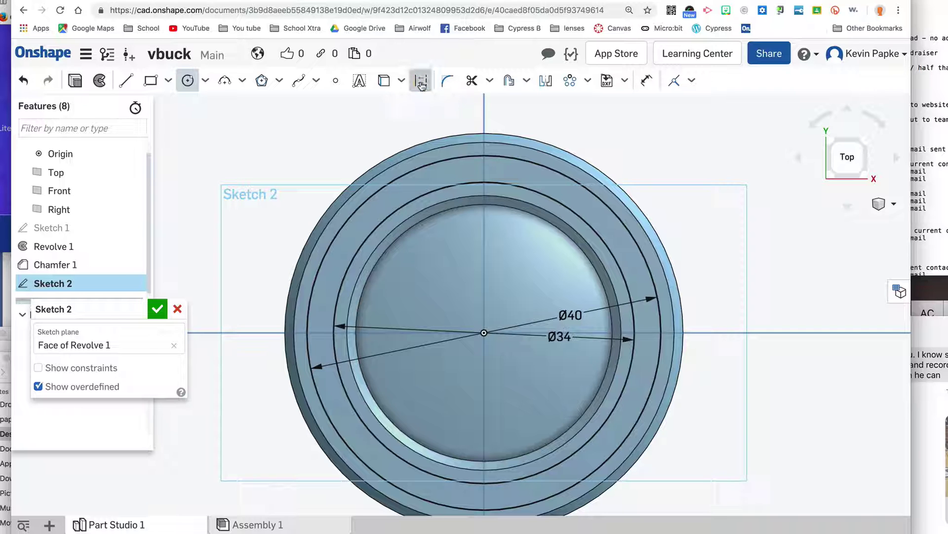
{"action": "left_click", "coordinate": [485, 333]}
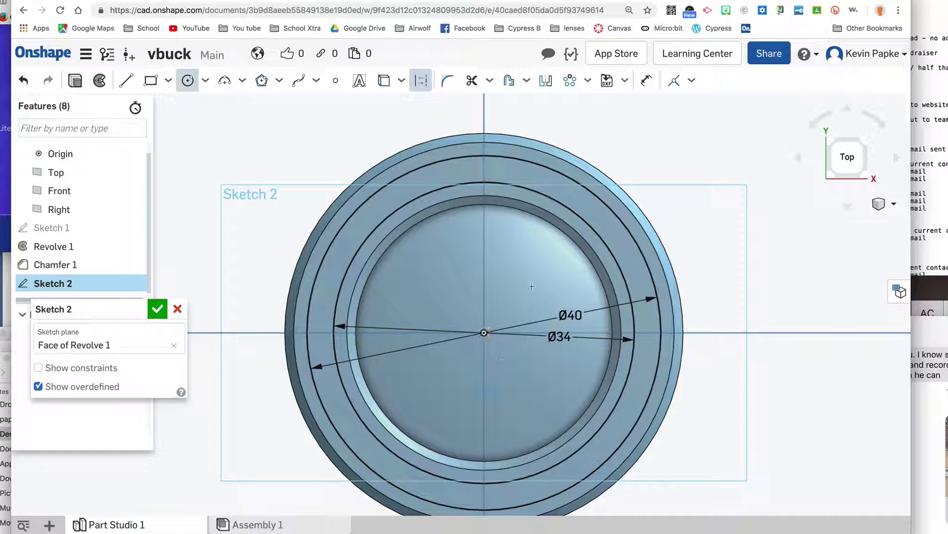
{"action": "left_click", "coordinate": [617, 238]}
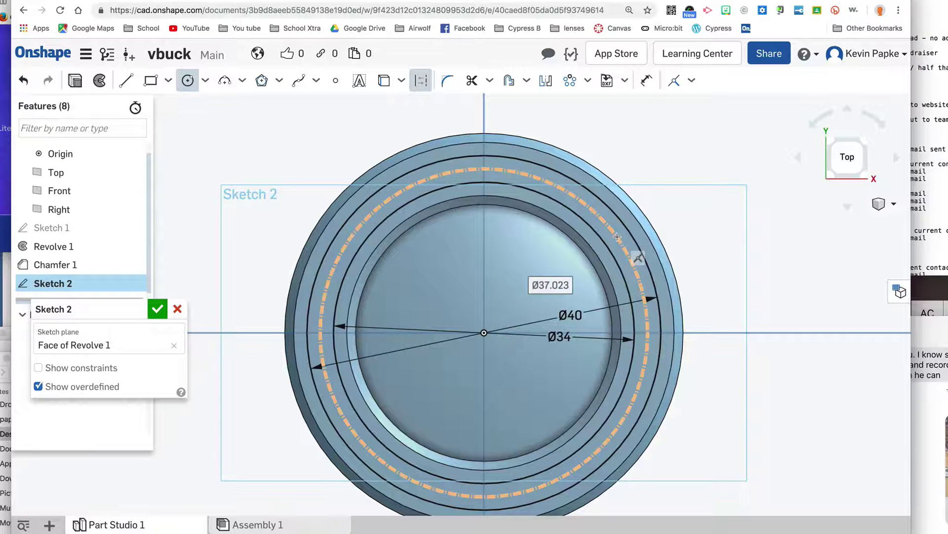
{"action": "type", "text": "37"}
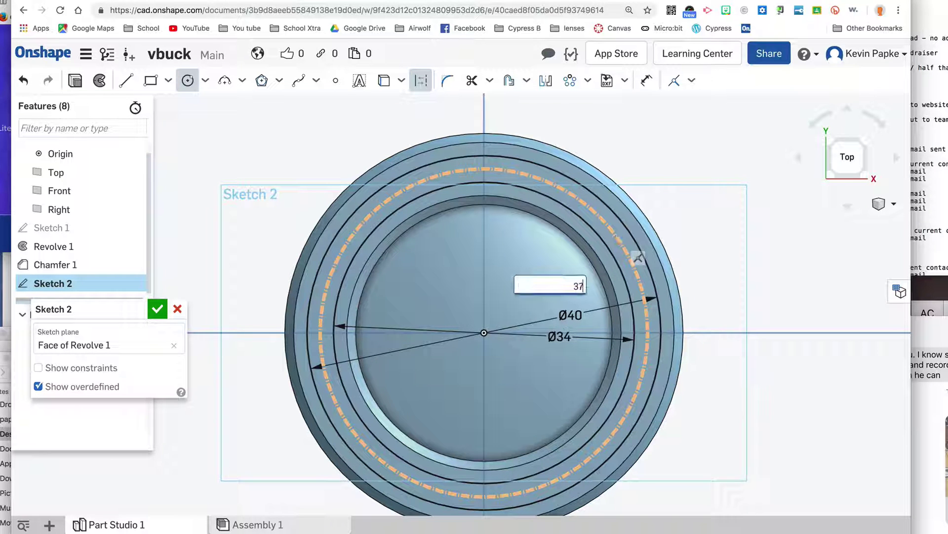
{"action": "key", "text": "Return"}
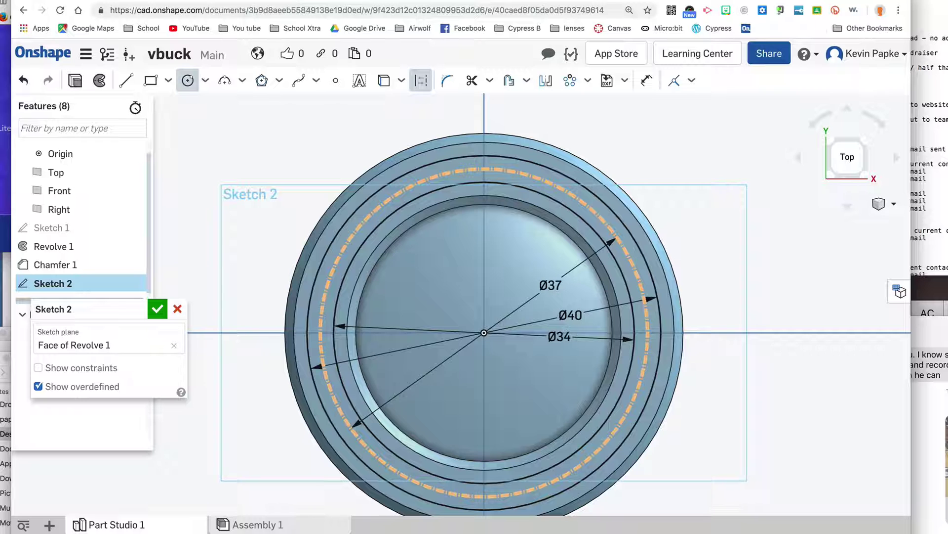
Move the 40, 37 and 34 mm diameter dimensions outside the coin's upper-right rim
{"action": "left_click", "coordinate": [647, 81]}
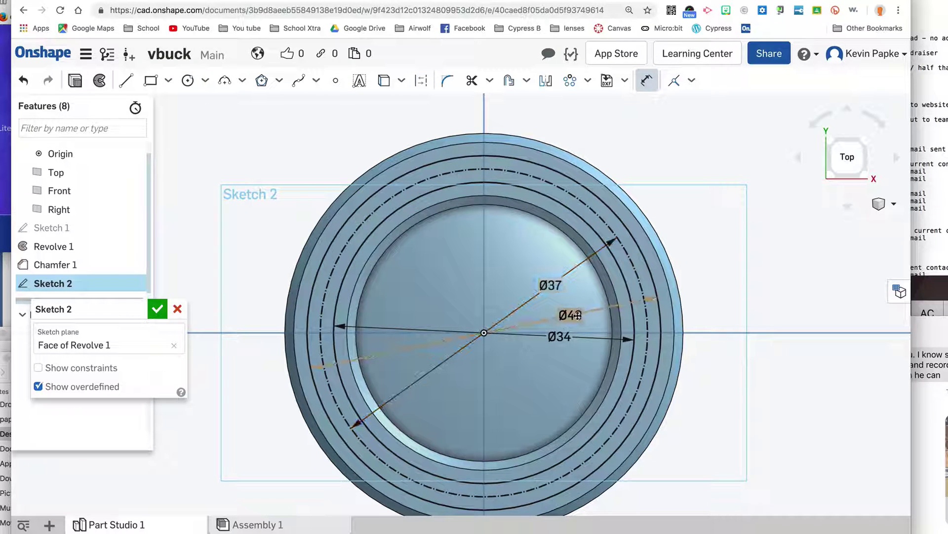
{"action": "left_click_drag", "start_coordinate": [577, 315], "coordinate": [662, 150]}
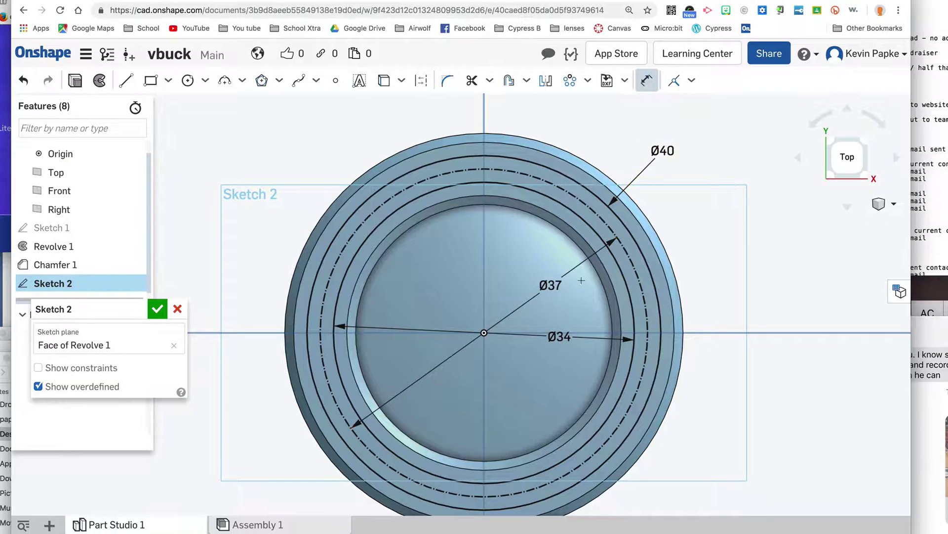
{"action": "left_click_drag", "start_coordinate": [550, 285], "coordinate": [655, 184]}
{"action": "left_click_drag", "start_coordinate": [559, 337], "coordinate": [673, 206]}
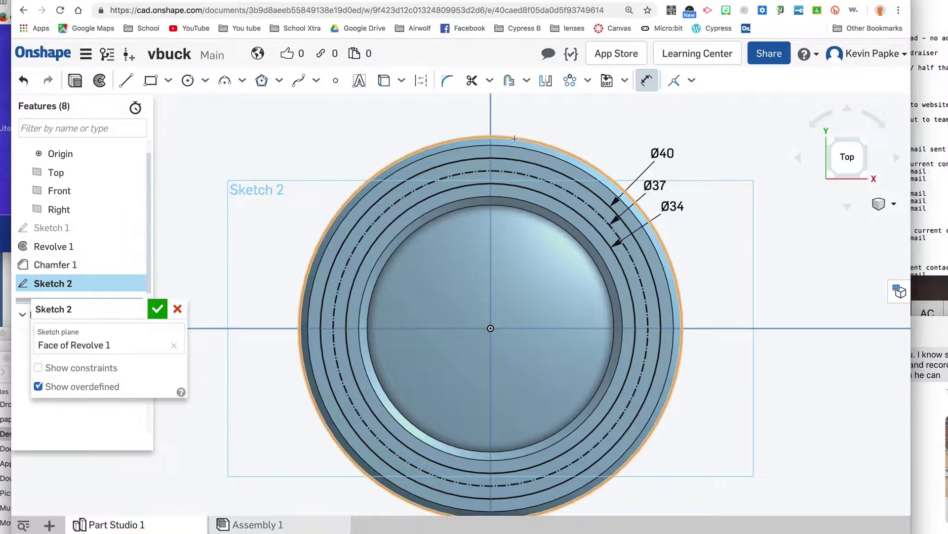
Sketch two 3 mm diameter circles centered on the 37 mm construction circle, one on each side of the vertical axis on the upper rim
{"action": "scroll", "coordinate": [514, 139], "scroll_direction": "up", "scroll_amount": 2}
{"action": "scroll", "coordinate": [514, 139], "scroll_direction": "up", "scroll_amount": 2}
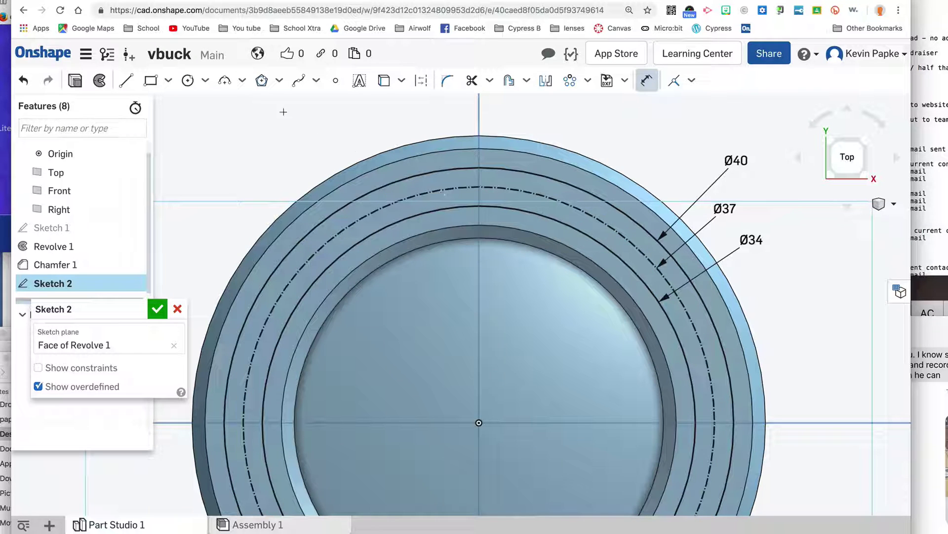
{"action": "left_click", "coordinate": [188, 80]}
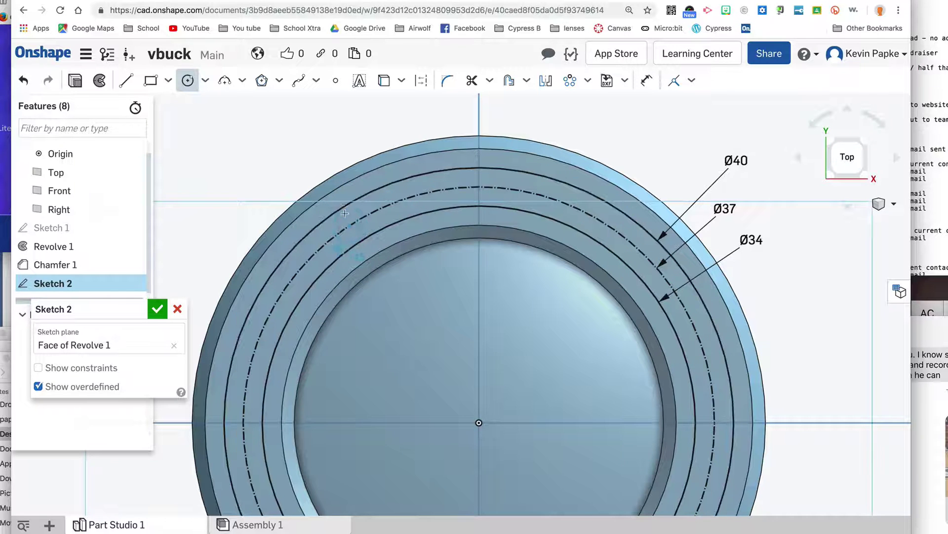
{"action": "left_click", "coordinate": [373, 246]}
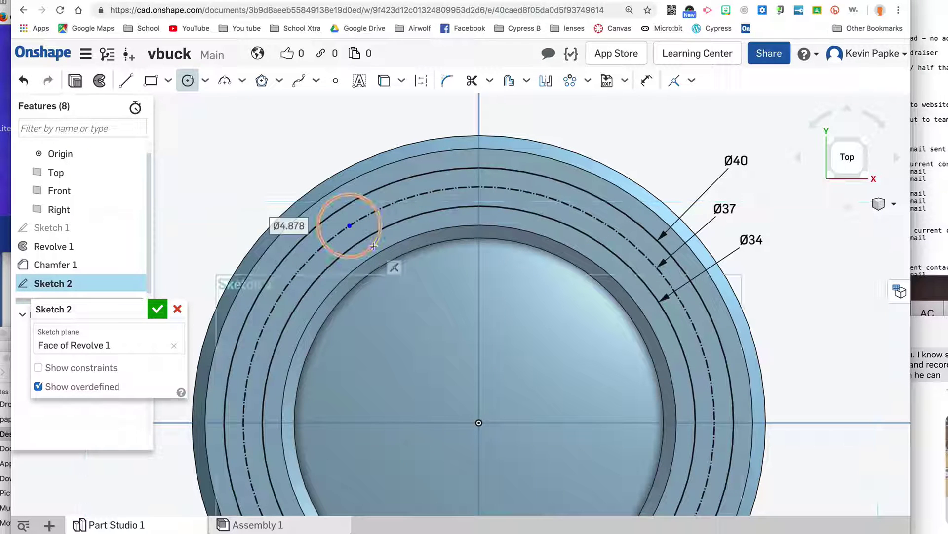
{"action": "type", "text": "3"}
{"action": "key", "text": "Return"}
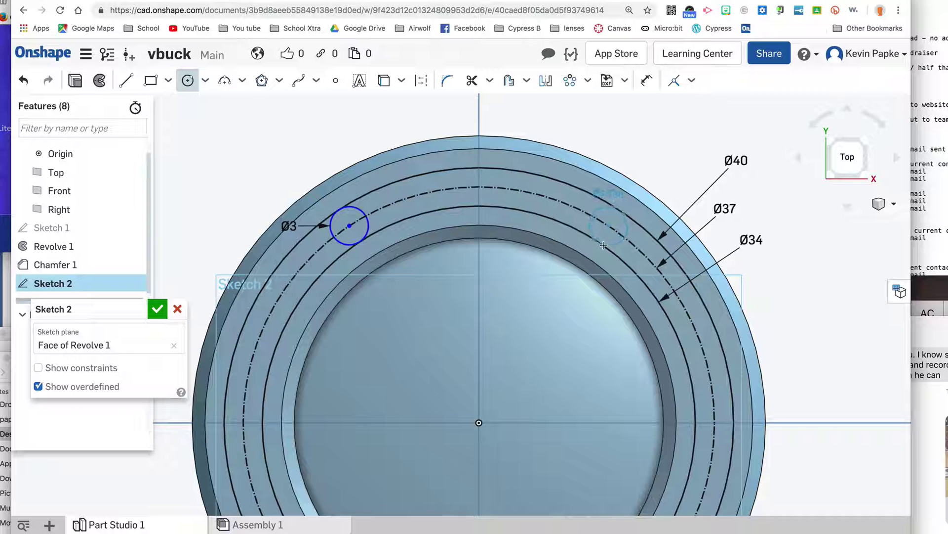
{"action": "left_click", "coordinate": [609, 225]}
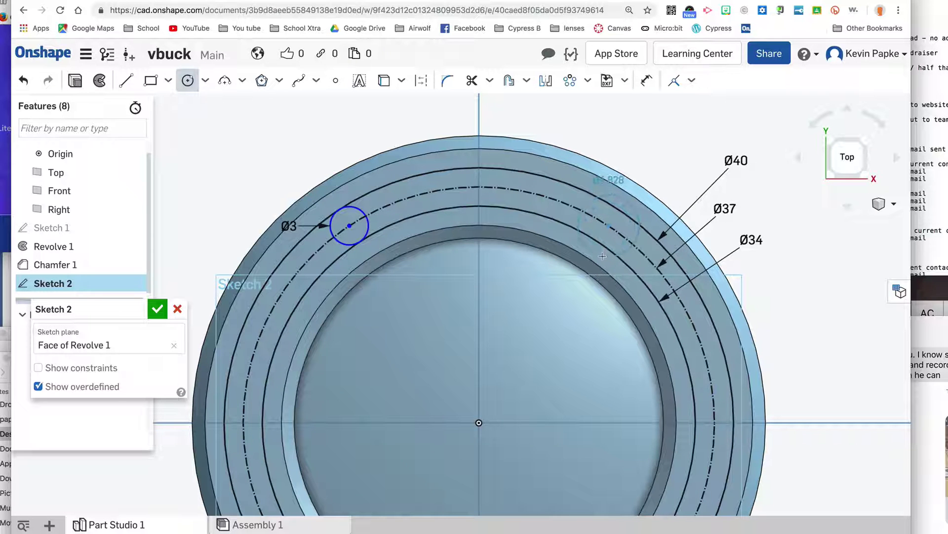
{"action": "type", "text": "3"}
{"action": "key", "text": "Return"}
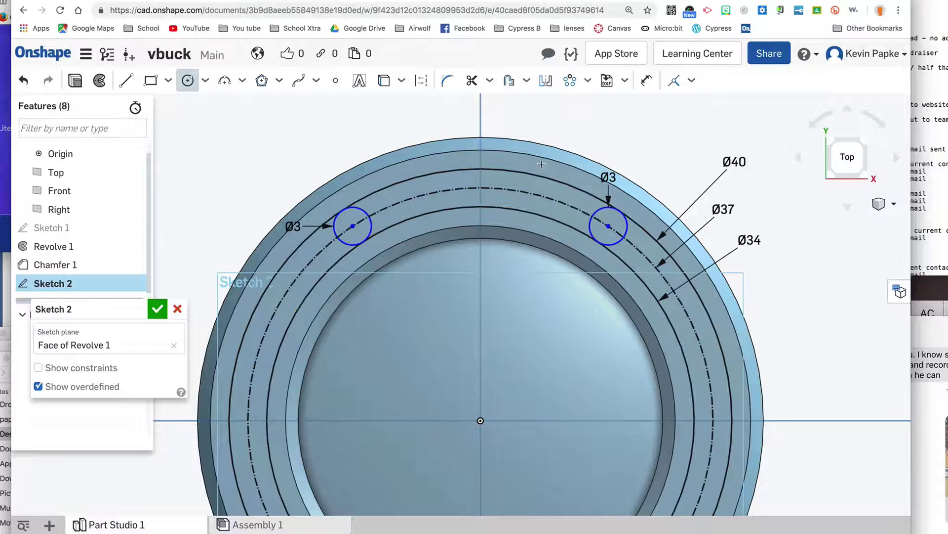
Trim the two 3 mm circles, the construction arc between them, and the 34 and 40 mm circles to leave one curved slot on the upper rim
{"action": "left_click", "coordinate": [471, 83]}
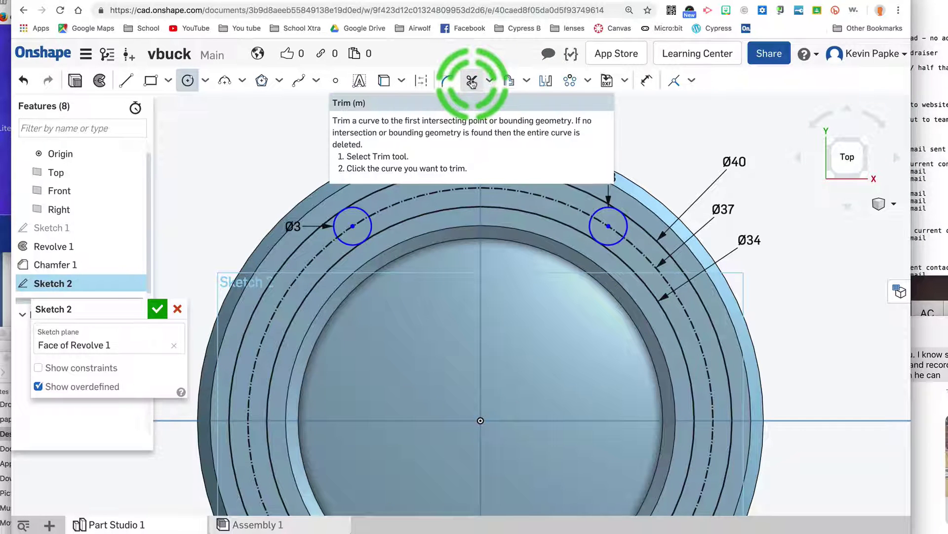
{"action": "left_click", "coordinate": [365, 211]}
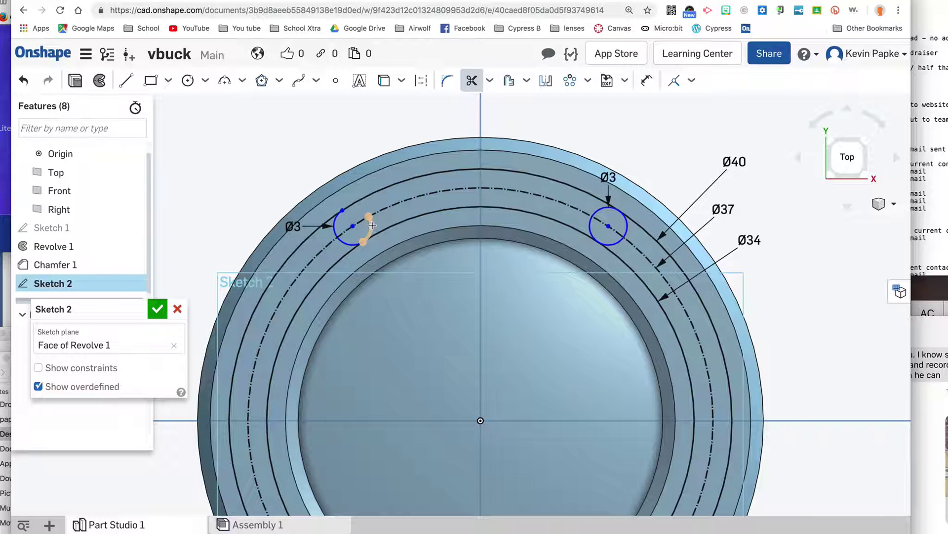
{"action": "left_click", "coordinate": [371, 225]}
{"action": "left_click", "coordinate": [376, 212]}
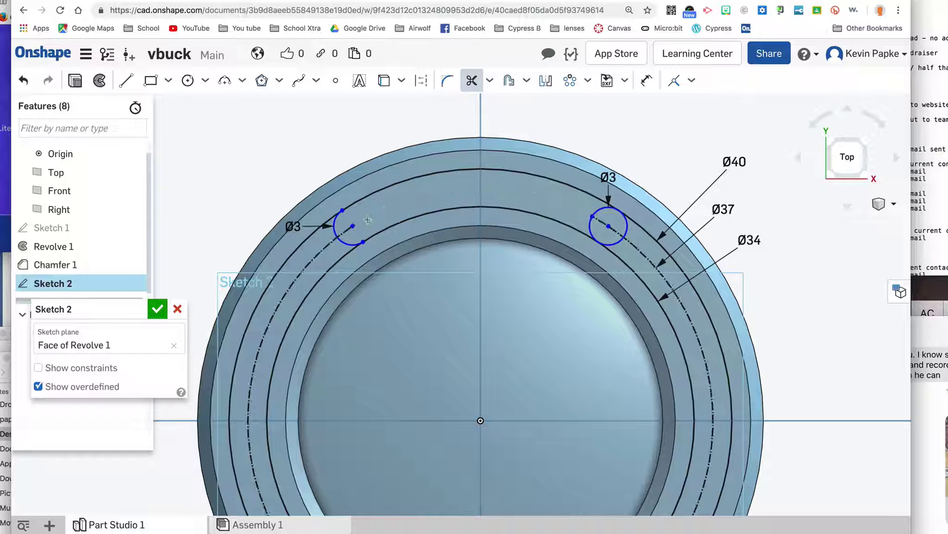
{"action": "left_click", "coordinate": [345, 229]}
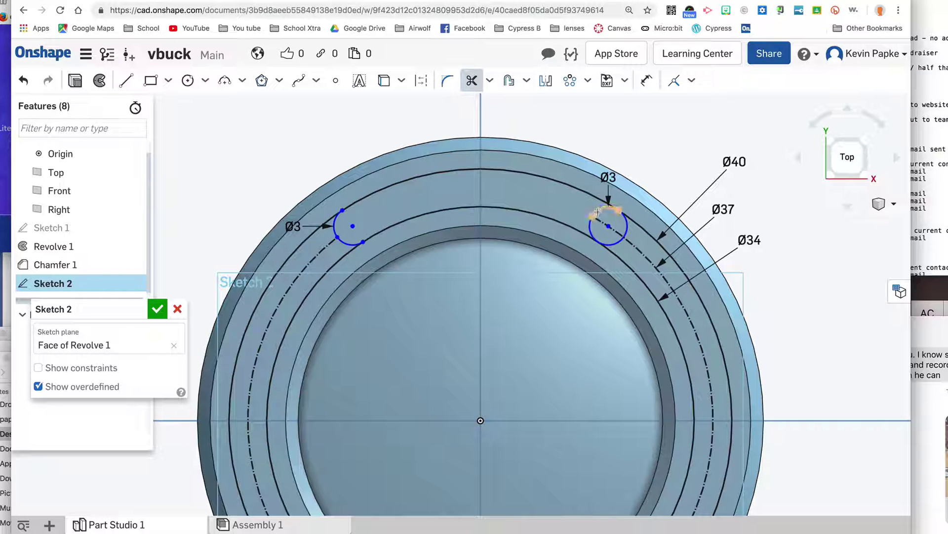
{"action": "left_click", "coordinate": [597, 211]}
{"action": "left_click", "coordinate": [591, 228]}
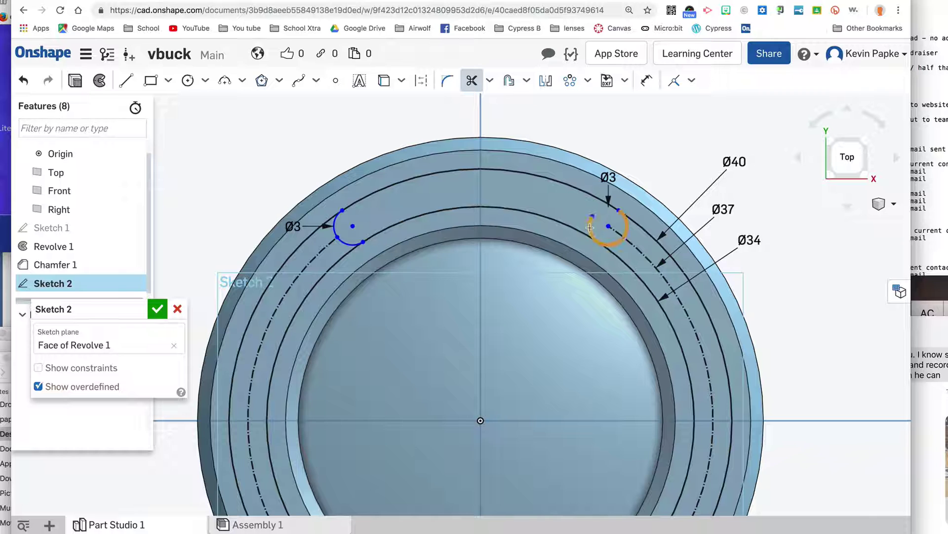
{"action": "left_click", "coordinate": [639, 225]}
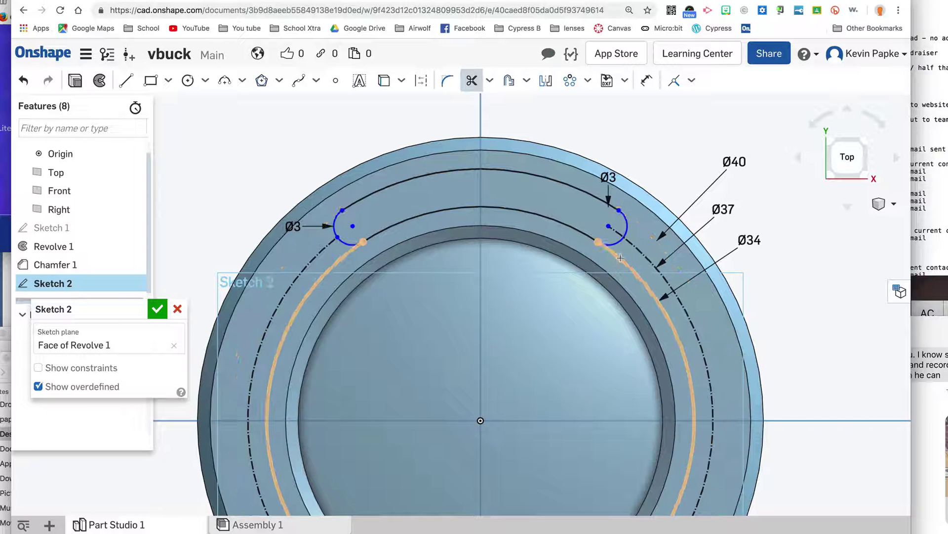
{"action": "left_click", "coordinate": [621, 257]}
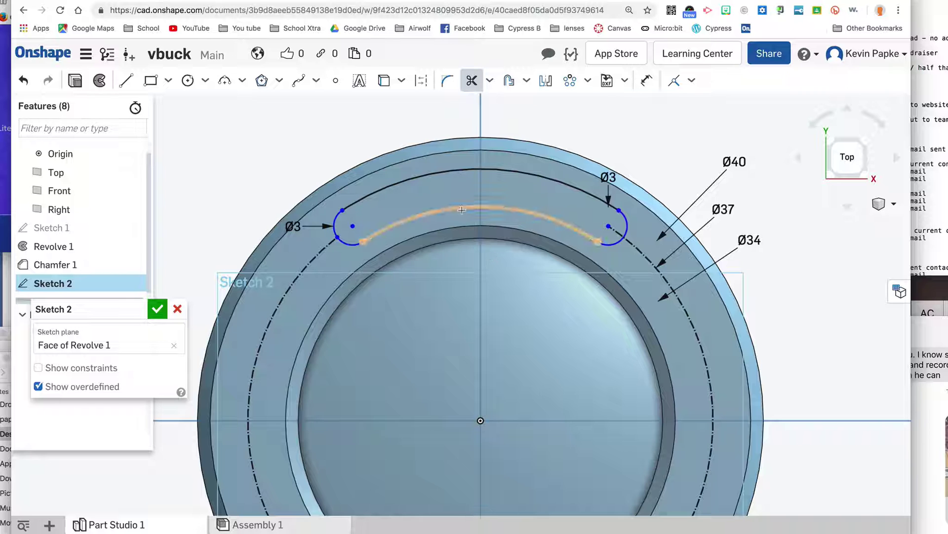
Start a circular sketch pattern around the origin with the upper slot's two long arcs and two rounded ends
{"action": "scroll", "coordinate": [463, 321], "scroll_direction": "down", "scroll_amount": 4}
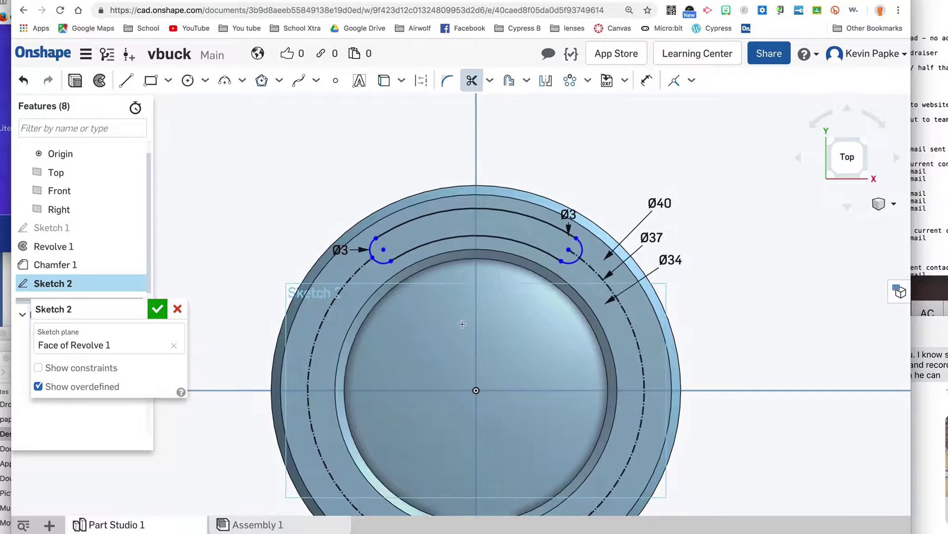
{"action": "scroll", "coordinate": [468, 350], "scroll_direction": "down", "scroll_amount": 4}
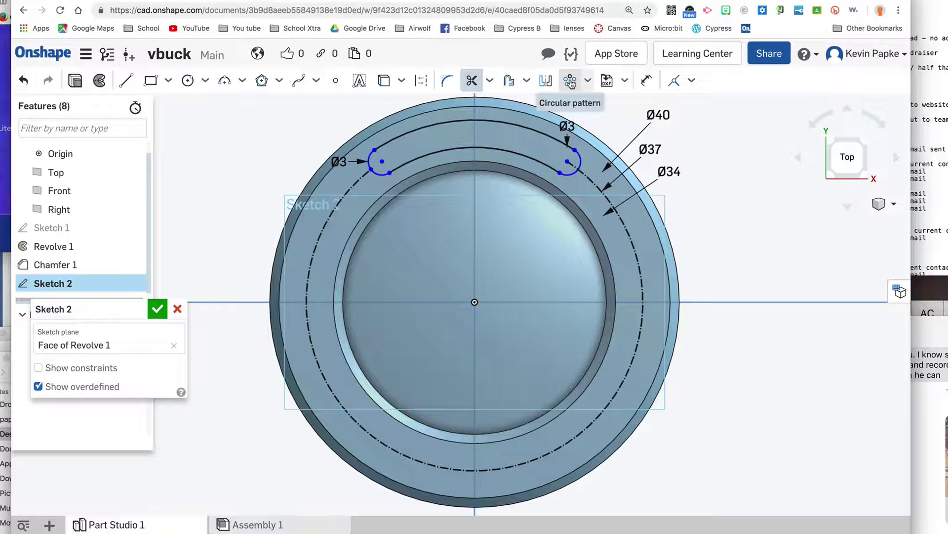
{"action": "left_click", "coordinate": [589, 82]}
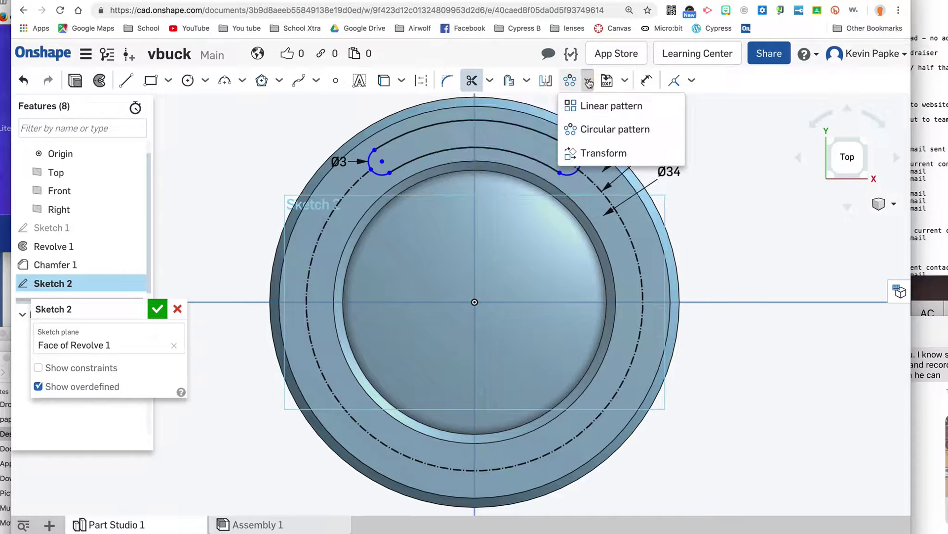
{"action": "left_click", "coordinate": [598, 105]}
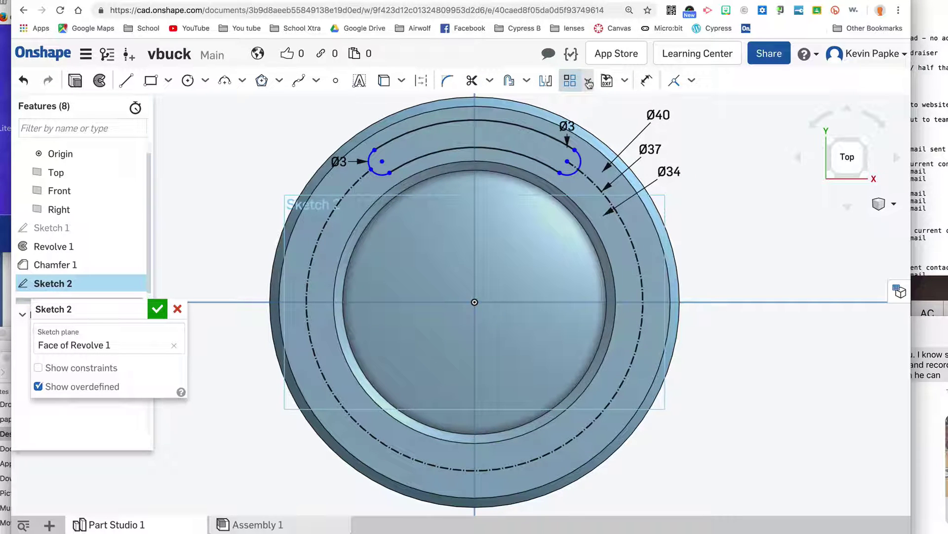
{"action": "left_click", "coordinate": [588, 83]}
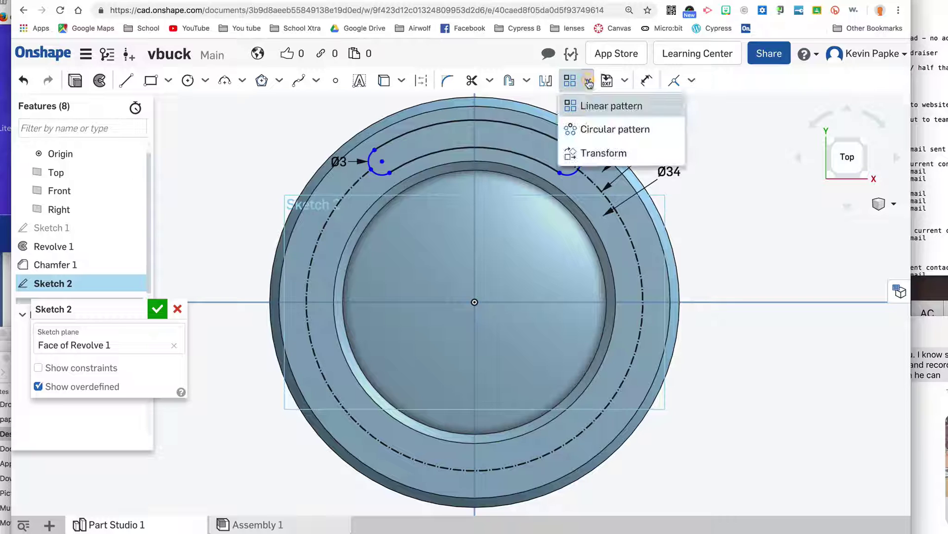
{"action": "left_click", "coordinate": [594, 131]}
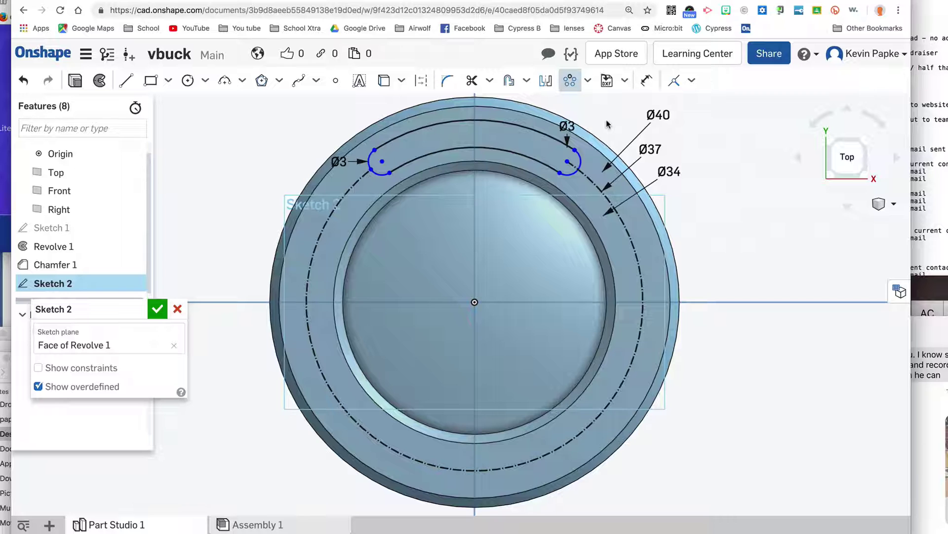
{"action": "left_click", "coordinate": [515, 123]}
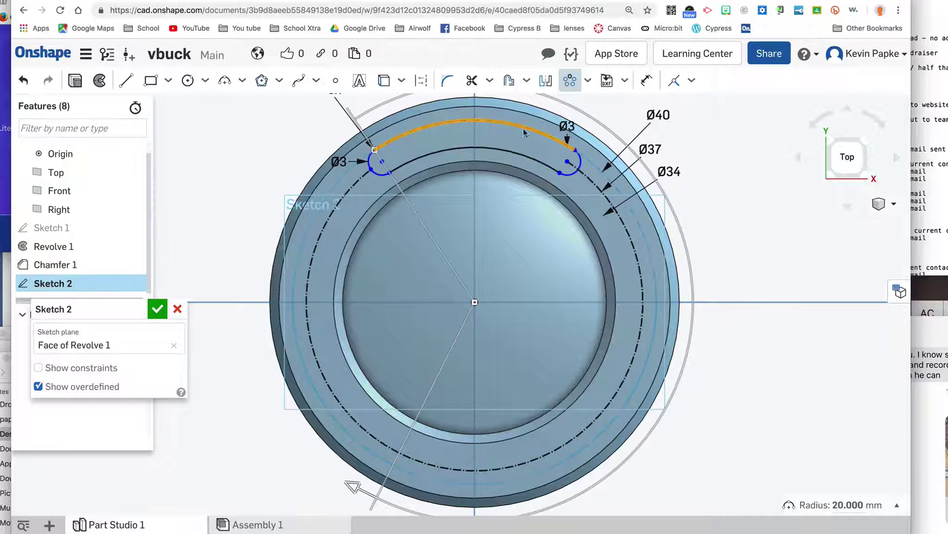
{"action": "left_click", "coordinate": [578, 165]}
{"action": "left_click", "coordinate": [541, 165]}
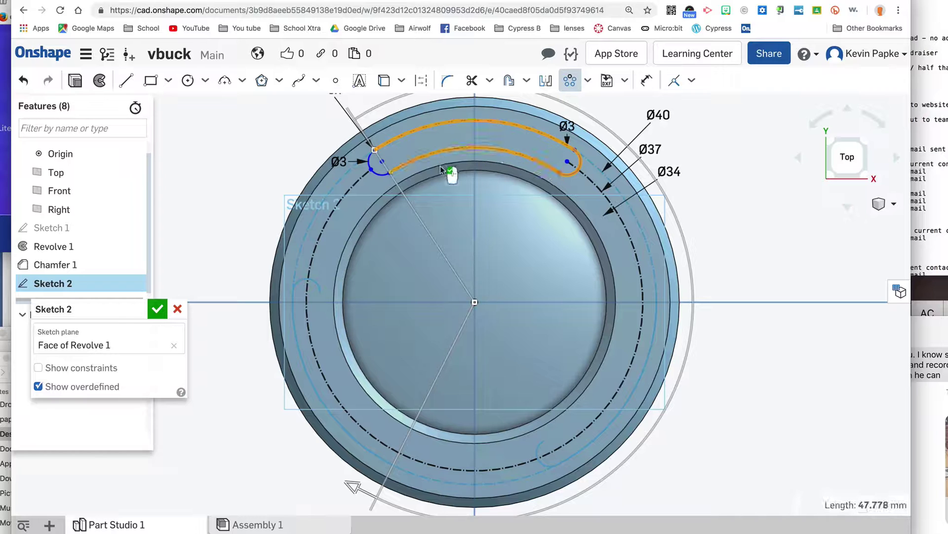
{"action": "left_click", "coordinate": [377, 172]}
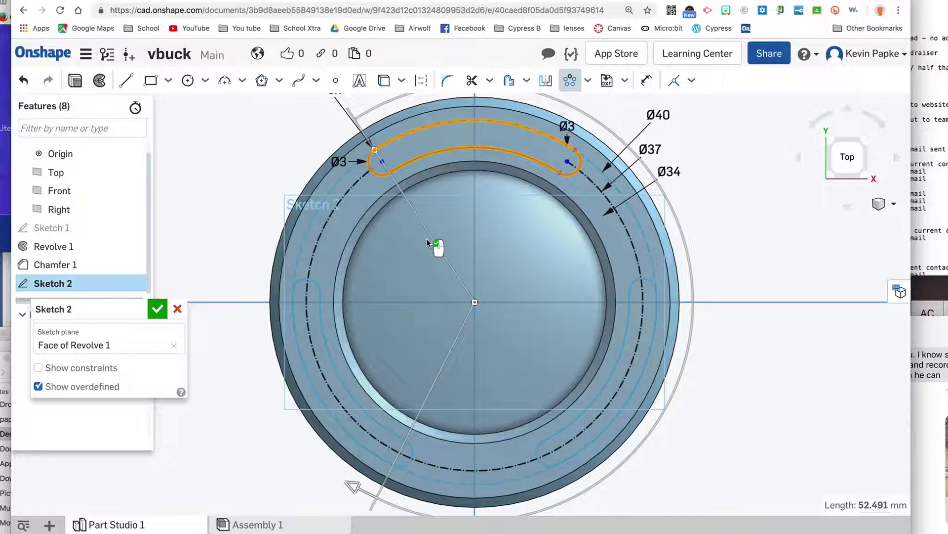
{"action": "middle_click_drag", "start_coordinate": [428, 242], "coordinate": [423, 283]}
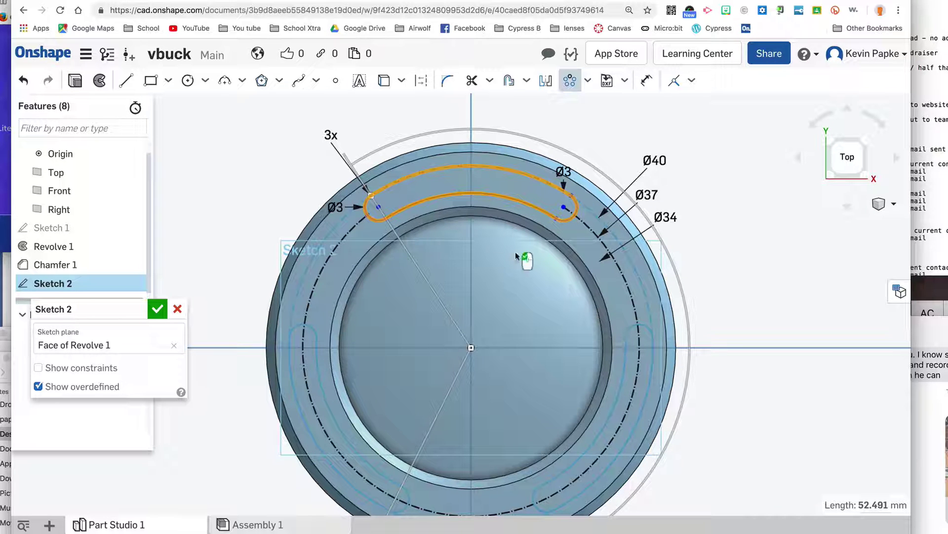
Set the slot pattern's instance count to 5
{"action": "double_click", "coordinate": [329, 134]}
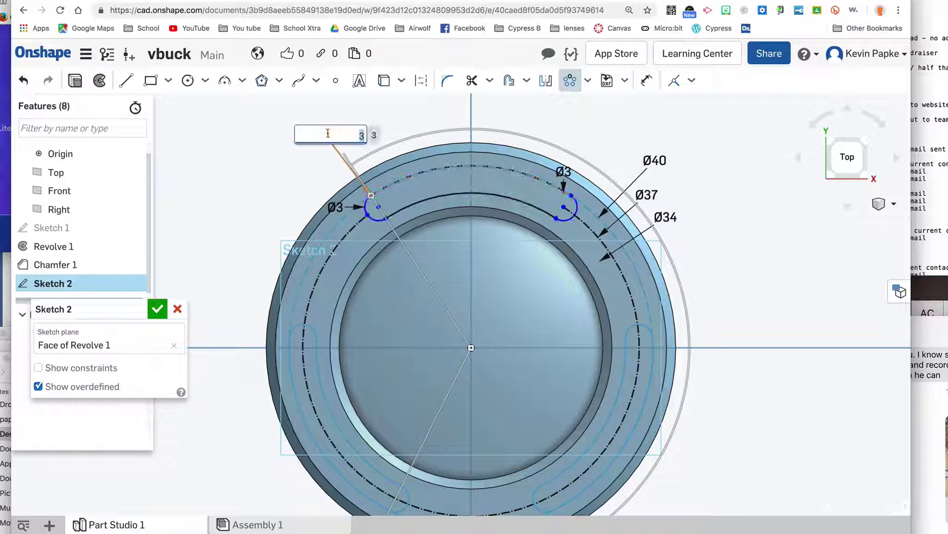
{"action": "key", "text": "Return"}
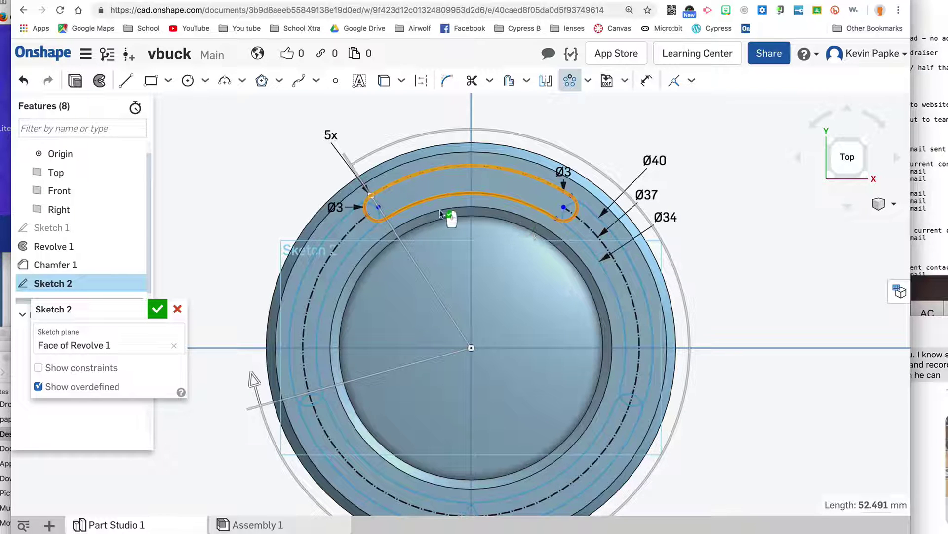
Set the slot pattern's instance count to 3 and complete the circular pattern
{"action": "double_click", "coordinate": [329, 135]}
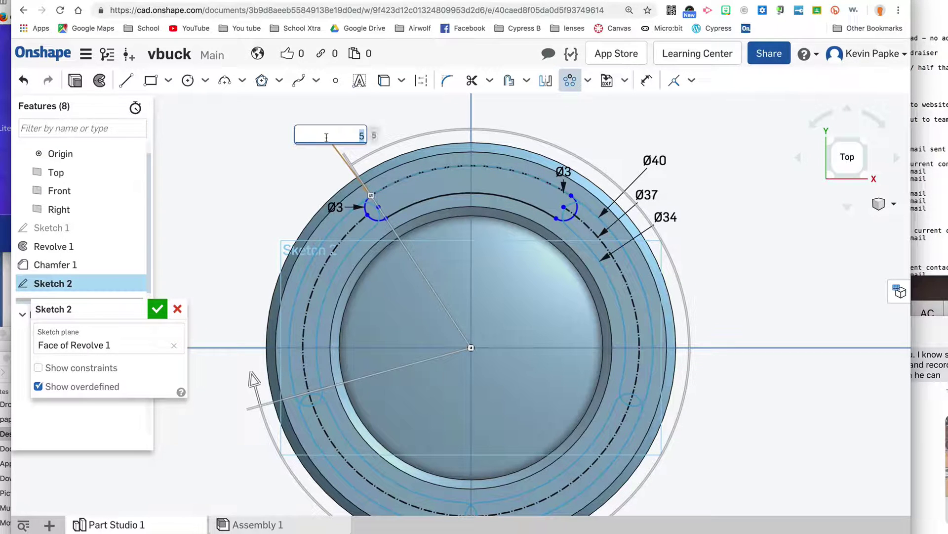
{"action": "type", "text": "3"}
{"action": "key", "text": "Return"}
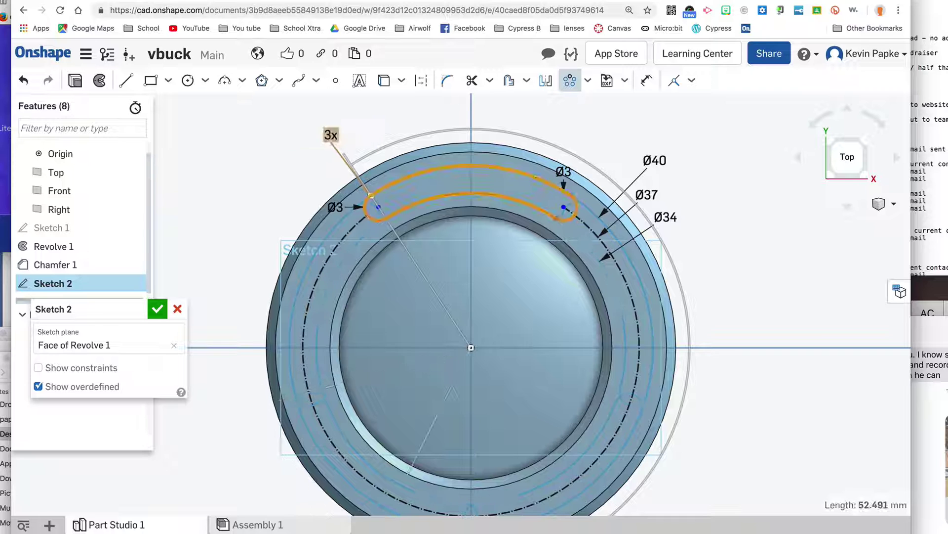
{"action": "left_click", "coordinate": [283, 159]}
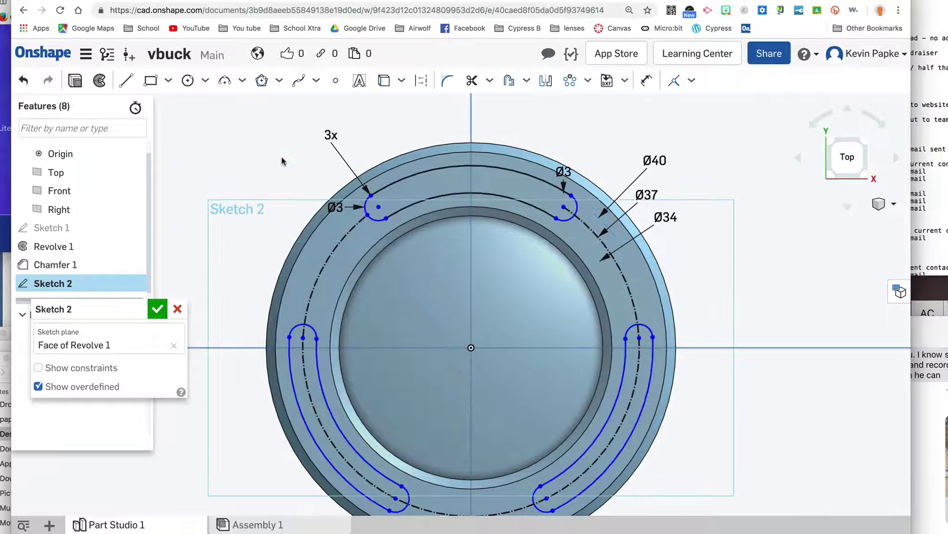
Shorten the three patterned slots by moving the upper slot's left rounded end closer to the vertical axis
{"action": "middle_click_drag", "start_coordinate": [754, 356], "coordinate": [752, 319]}
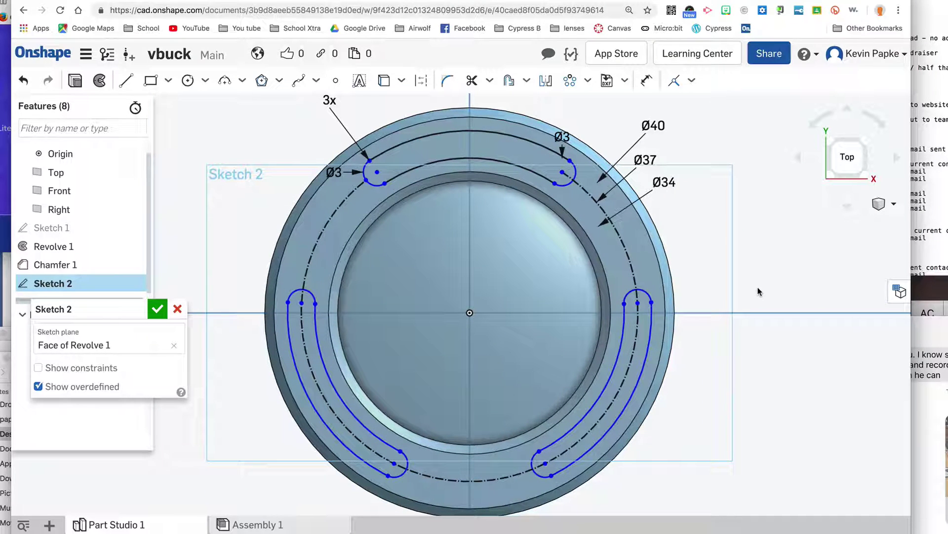
{"action": "left_click", "coordinate": [377, 172]}
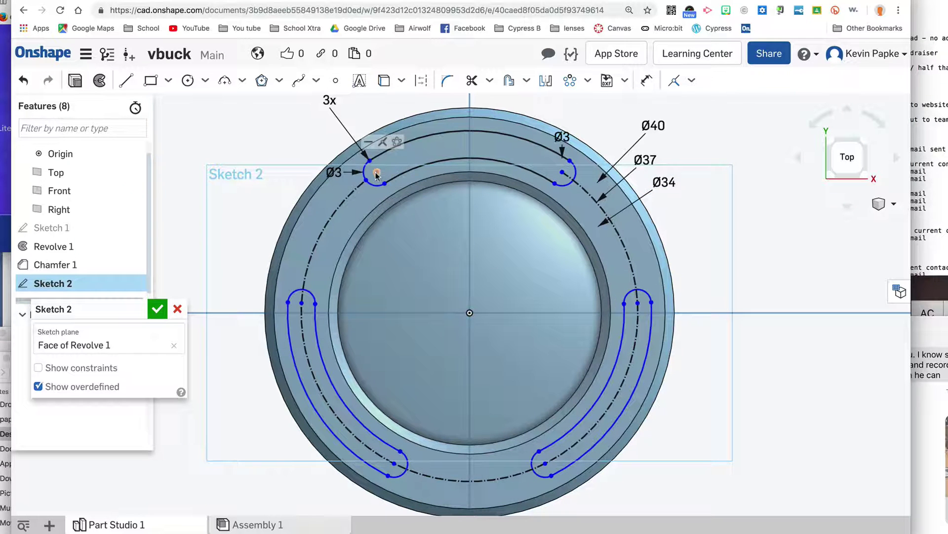
{"action": "left_click", "coordinate": [562, 172]}
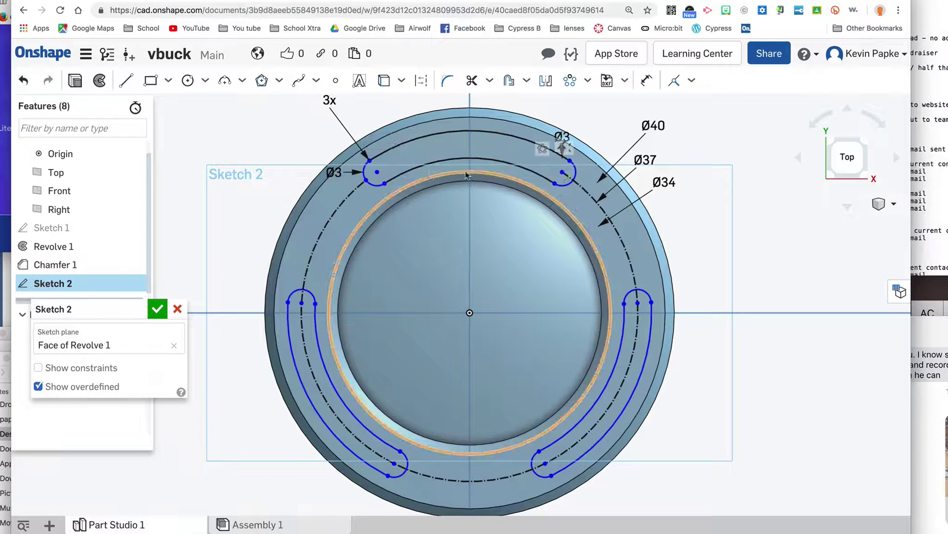
{"action": "left_click", "coordinate": [376, 173]}
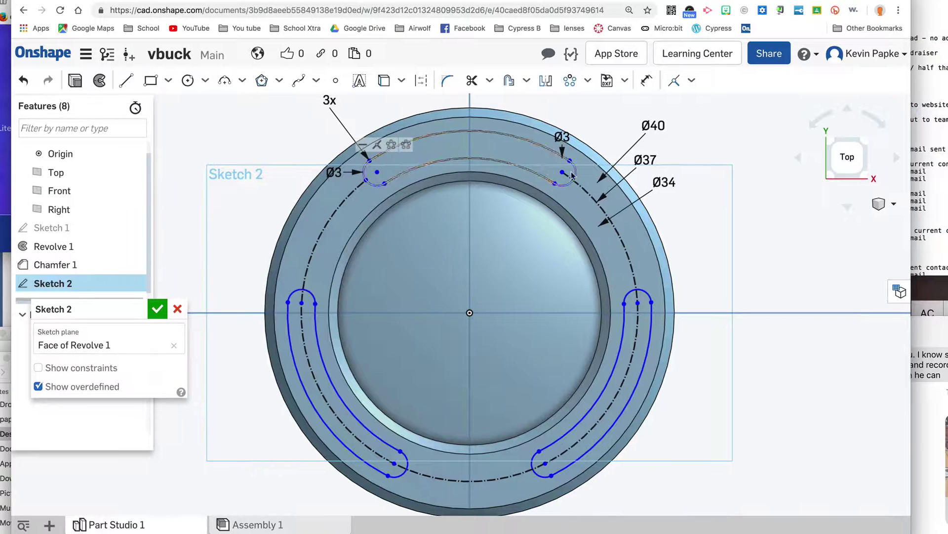
{"action": "left_click", "coordinate": [563, 146]}
{"action": "left_click", "coordinate": [376, 173]}
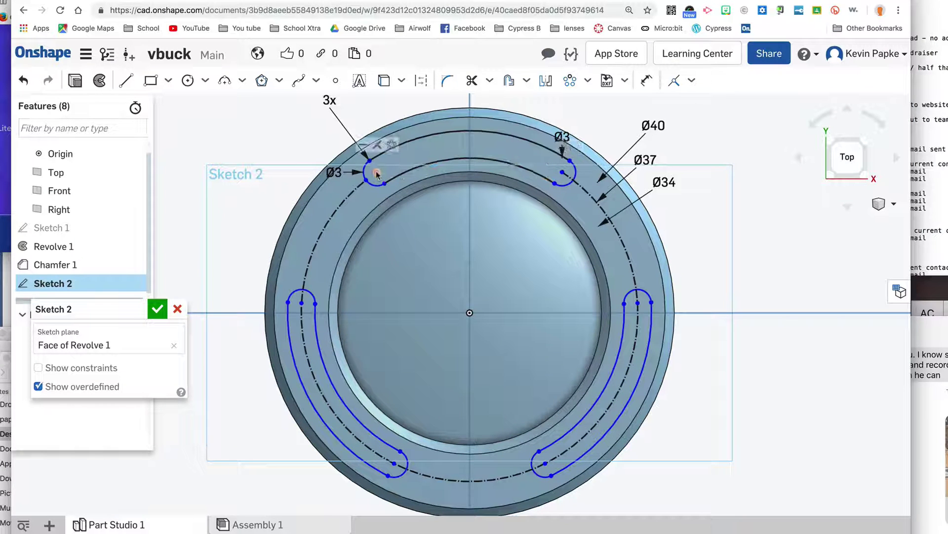
{"action": "left_click_drag", "start_coordinate": [376, 173], "coordinate": [398, 159]}
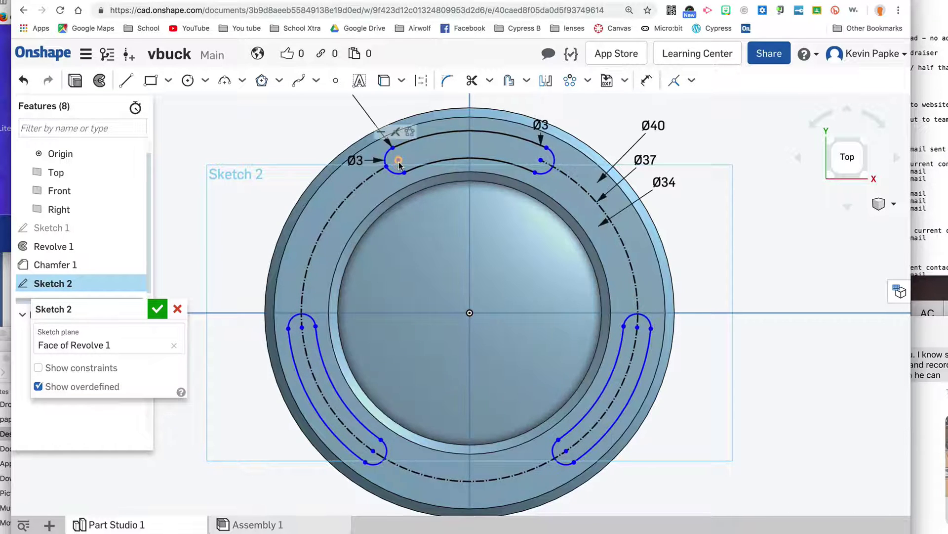
{"action": "left_click", "coordinate": [644, 371]}
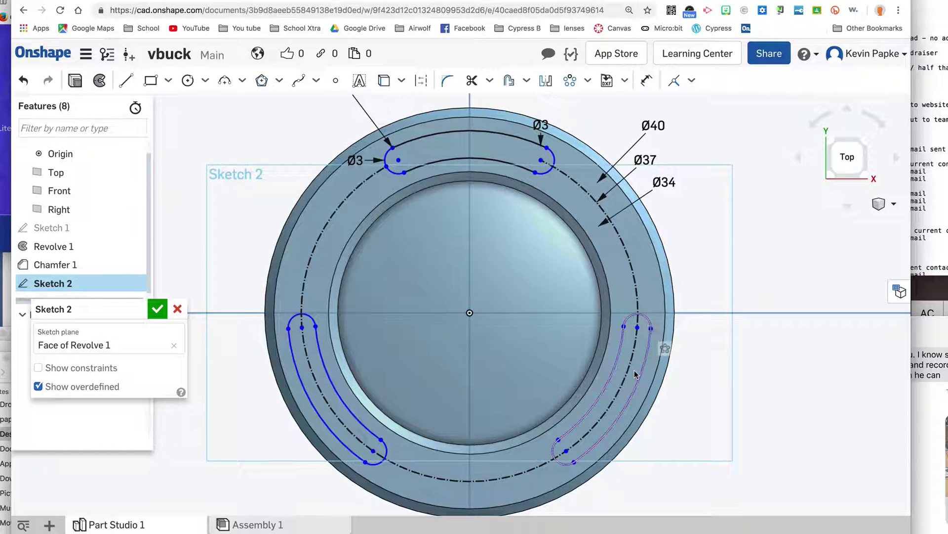
{"action": "left_click", "coordinate": [636, 377]}
{"action": "left_click", "coordinate": [373, 401]}
{"action": "left_click", "coordinate": [349, 400]}
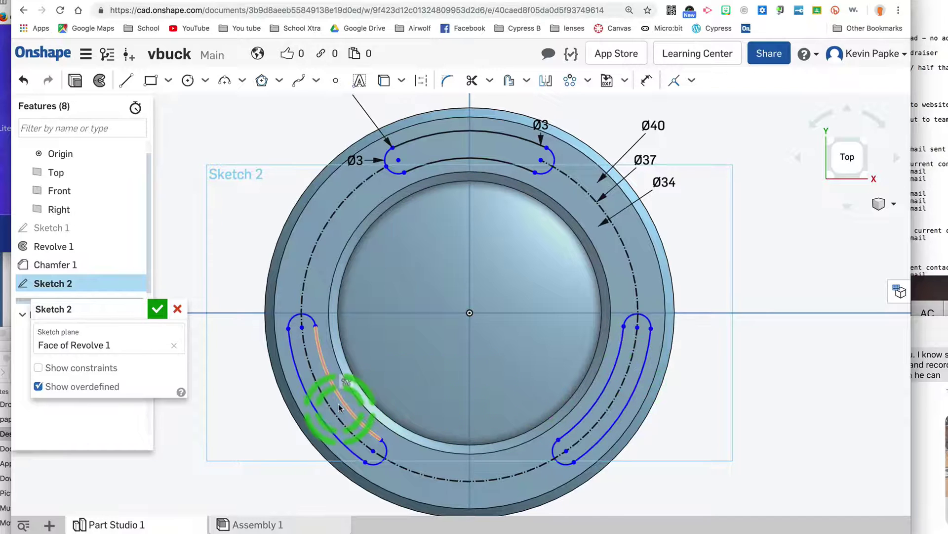
{"action": "left_click", "coordinate": [376, 346]}
{"action": "left_click", "coordinate": [439, 153]}
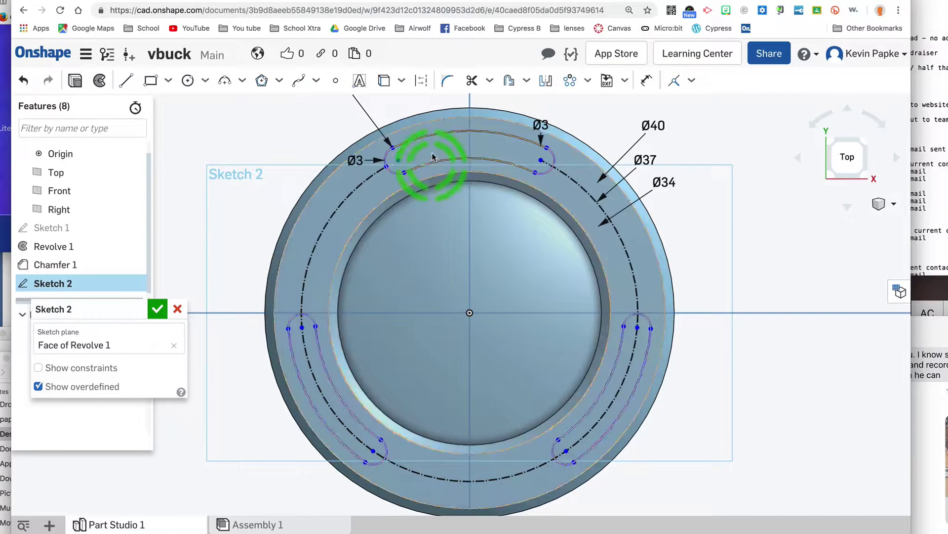
{"action": "left_click", "coordinate": [459, 147]}
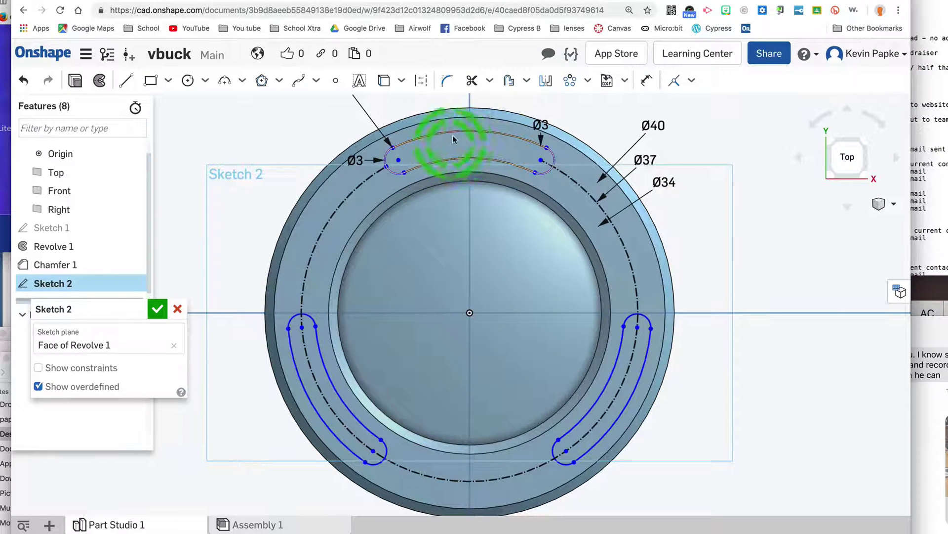
{"action": "left_click", "coordinate": [459, 149]}
{"action": "left_click", "coordinate": [616, 373]}
{"action": "left_click", "coordinate": [483, 271]}
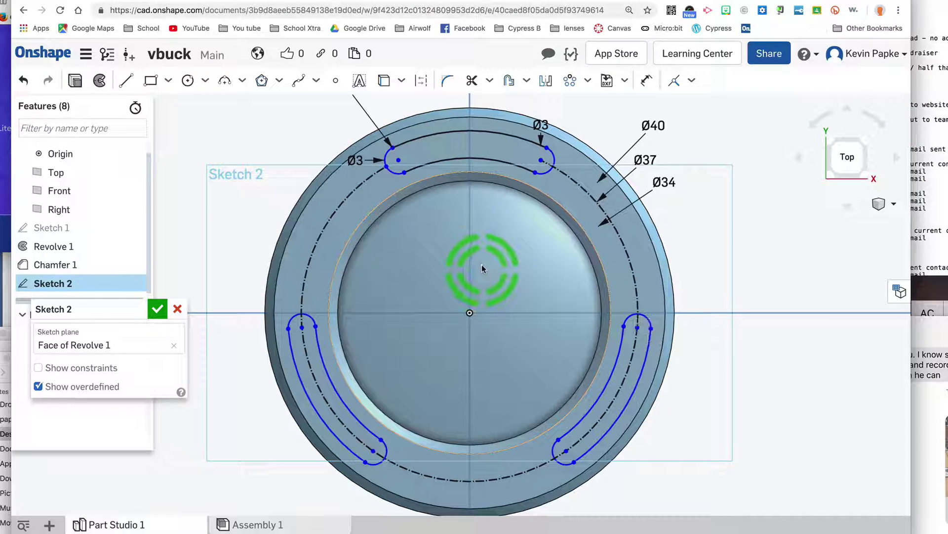
{"action": "left_click", "coordinate": [495, 272]}
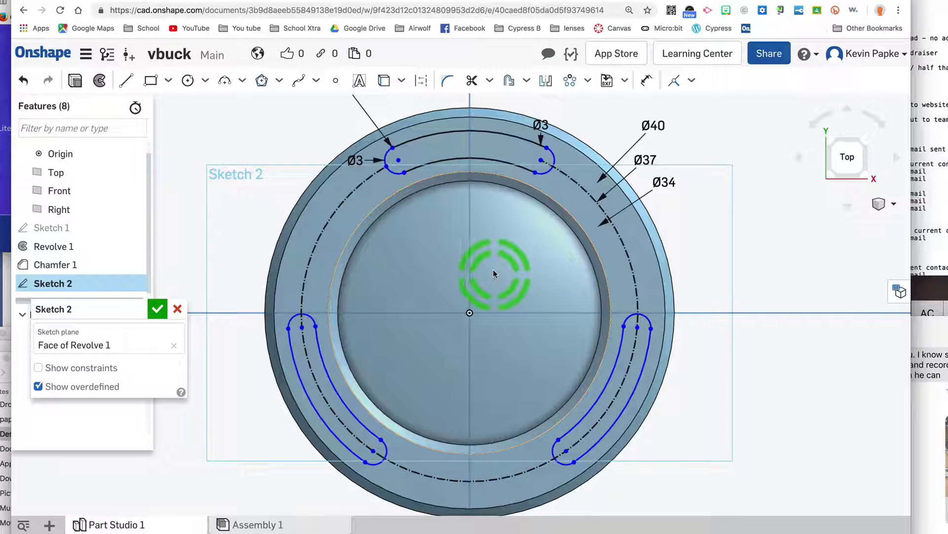
{"action": "left_click", "coordinate": [528, 299]}
{"action": "left_click", "coordinate": [549, 312]}
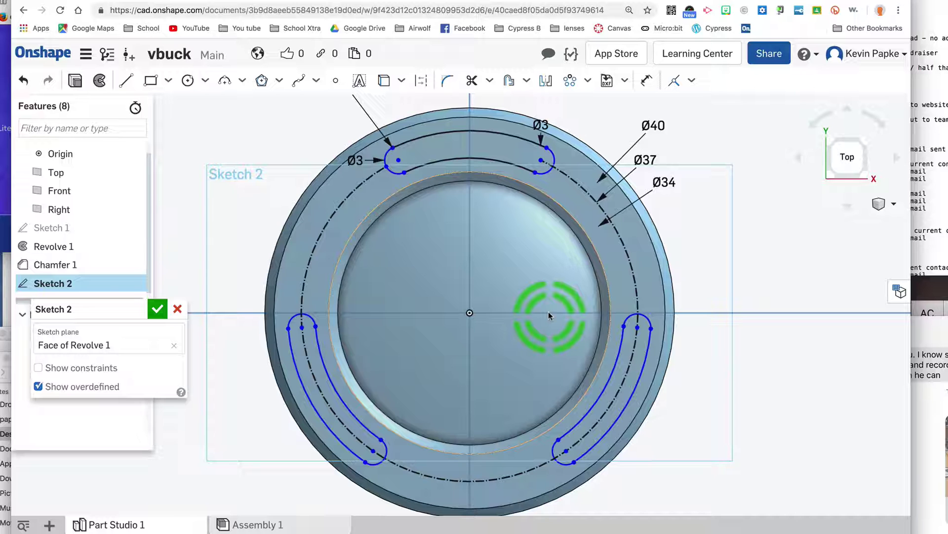
{"action": "left_click", "coordinate": [636, 318]}
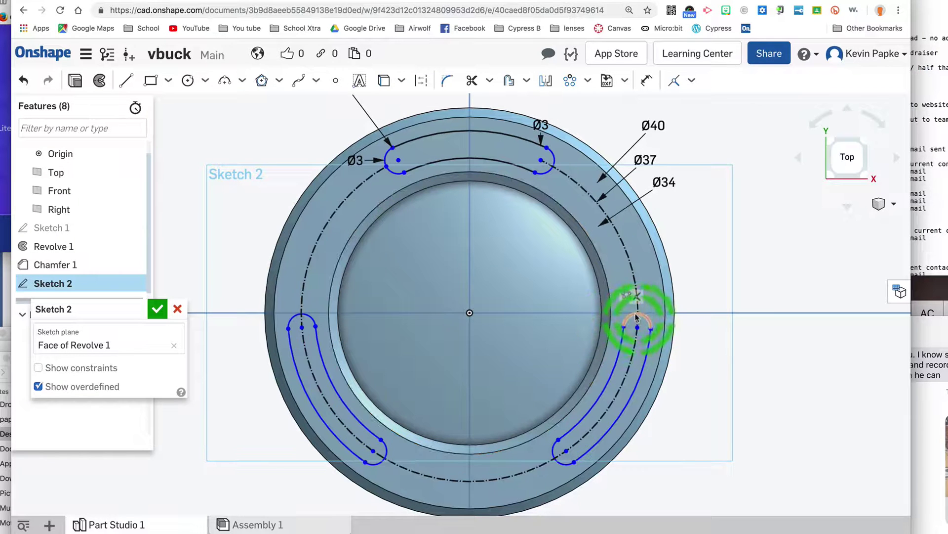
{"action": "left_click", "coordinate": [644, 327]}
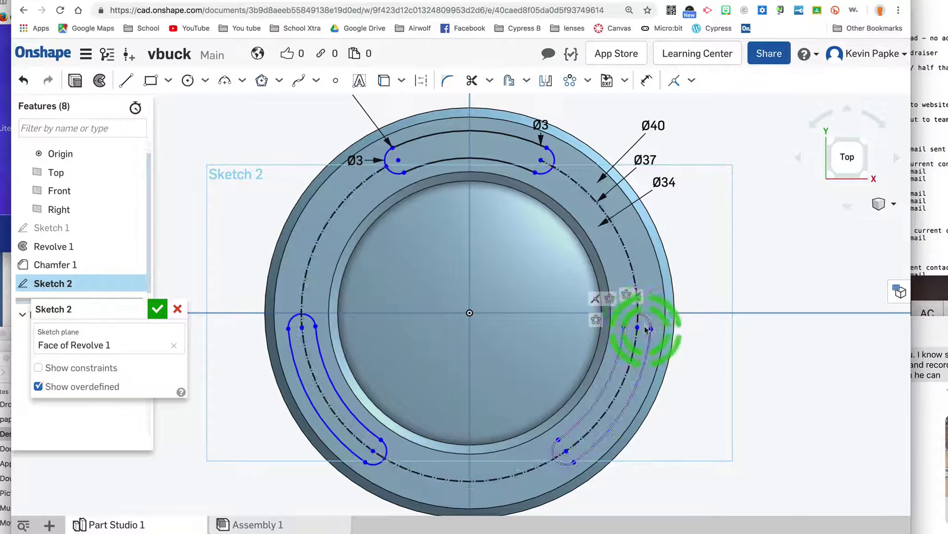
{"action": "left_click", "coordinate": [698, 317]}
{"action": "left_click", "coordinate": [730, 314]}
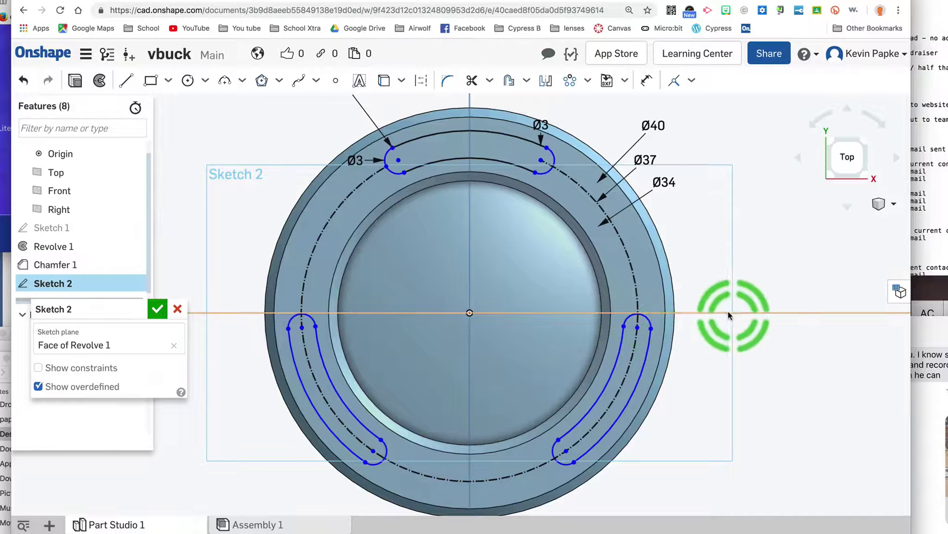
{"action": "left_click", "coordinate": [722, 315]}
{"action": "left_click", "coordinate": [715, 314]}
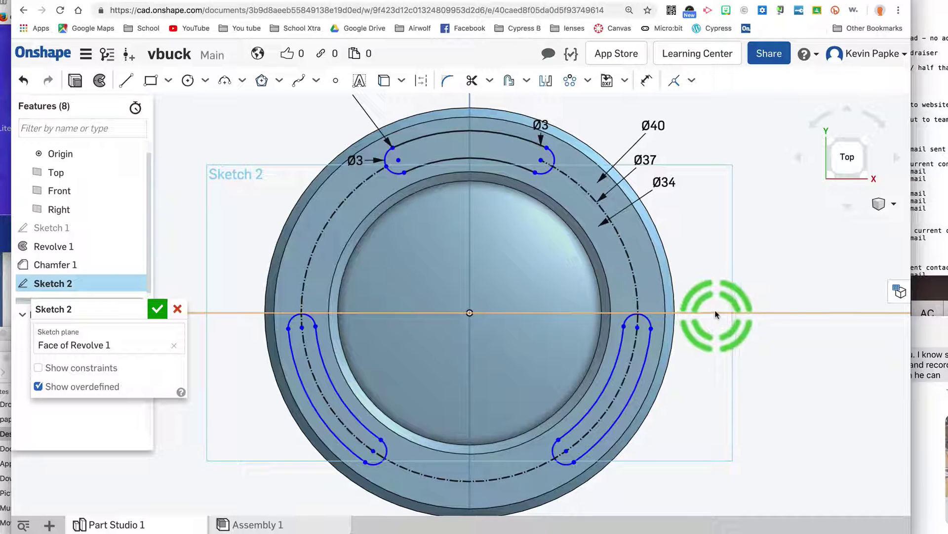
{"action": "left_click", "coordinate": [546, 240]}
{"action": "left_click", "coordinate": [426, 174]}
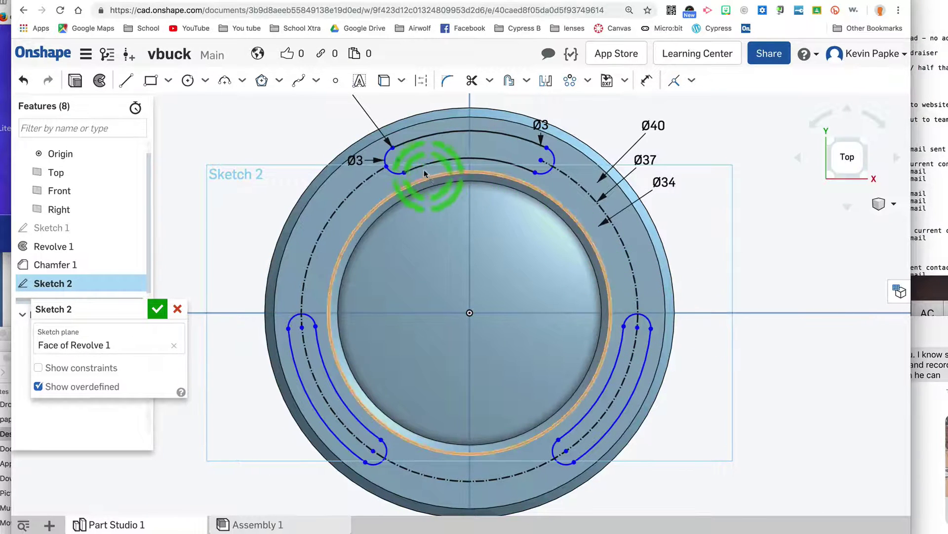
Shorten the slots slightly more by moving the upper slot's left end a little further inward
{"action": "left_click_drag", "start_coordinate": [388, 159], "coordinate": [421, 169]}
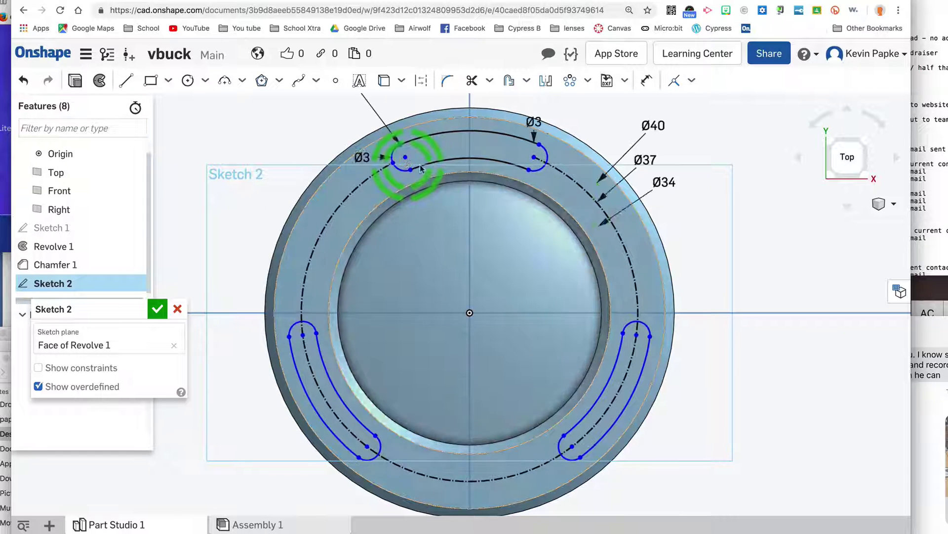
{"action": "left_click", "coordinate": [808, 279]}
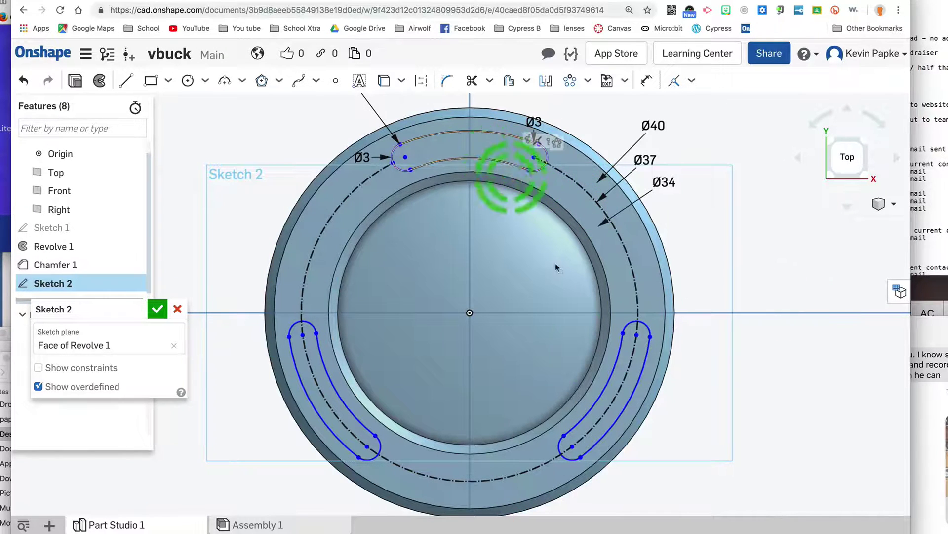
Start an extrude of the slot sketch and set it to remove material from the coin
{"action": "right_click_drag", "start_coordinate": [762, 377], "coordinate": [785, 360]}
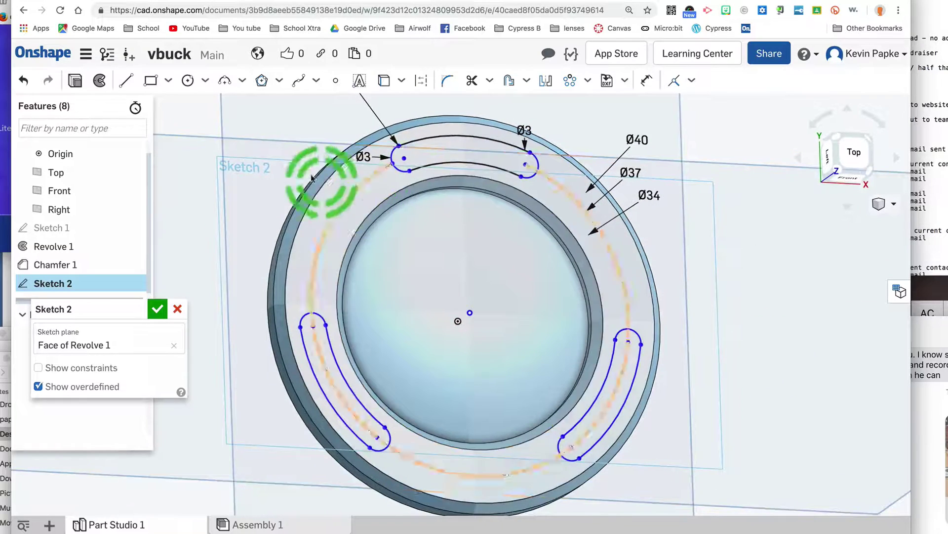
{"action": "left_click", "coordinate": [76, 81]}
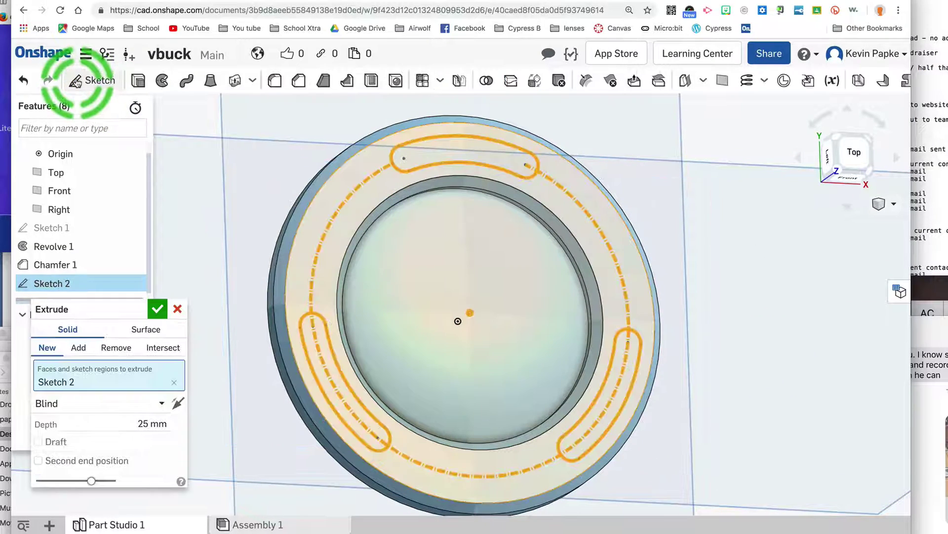
{"action": "left_click", "coordinate": [137, 313]}
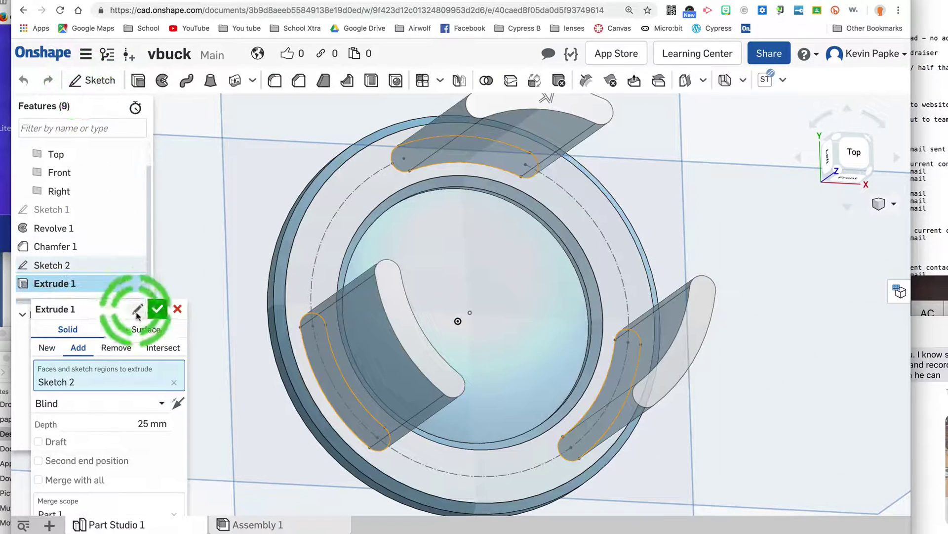
{"action": "left_click", "coordinate": [119, 347]}
Set the slot cut's depth to 1.5 mm and complete the extrude
{"action": "left_click", "coordinate": [143, 418]}
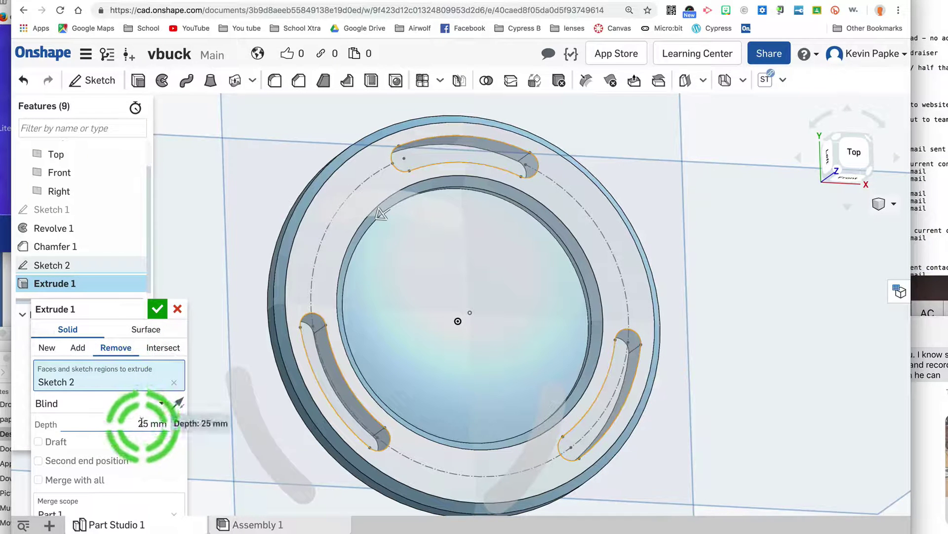
{"action": "double_click", "coordinate": [142, 422]}
{"action": "left_click", "coordinate": [141, 424]}
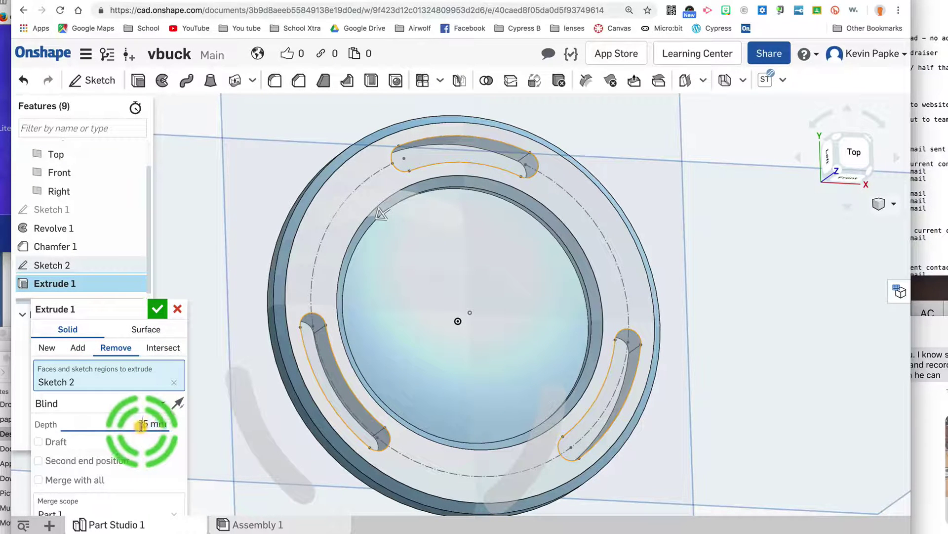
{"action": "left_click_drag", "start_coordinate": [141, 424], "coordinate": [231, 394]}
{"action": "type", "text": "1.5"}
{"action": "key", "text": "Return"}
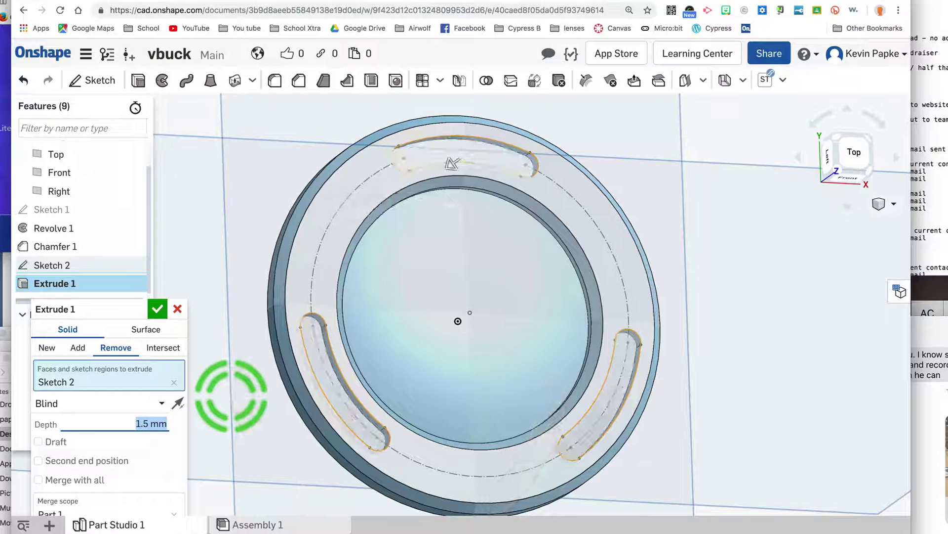
{"action": "left_click", "coordinate": [157, 310]}
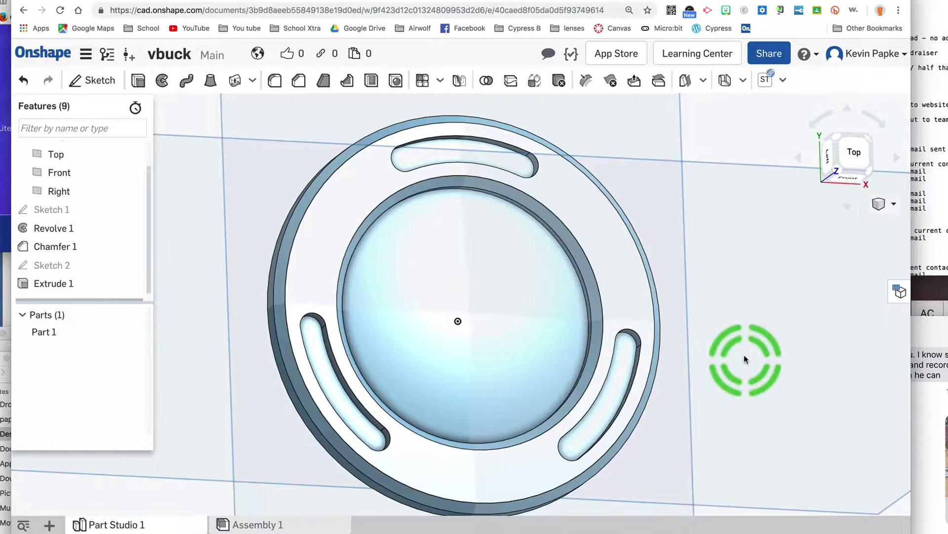
Examine the three cut slots on the coin's rim from directly above and at an angle
{"action": "key", "text": "shift+5"}
{"action": "key", "text": "Up"}
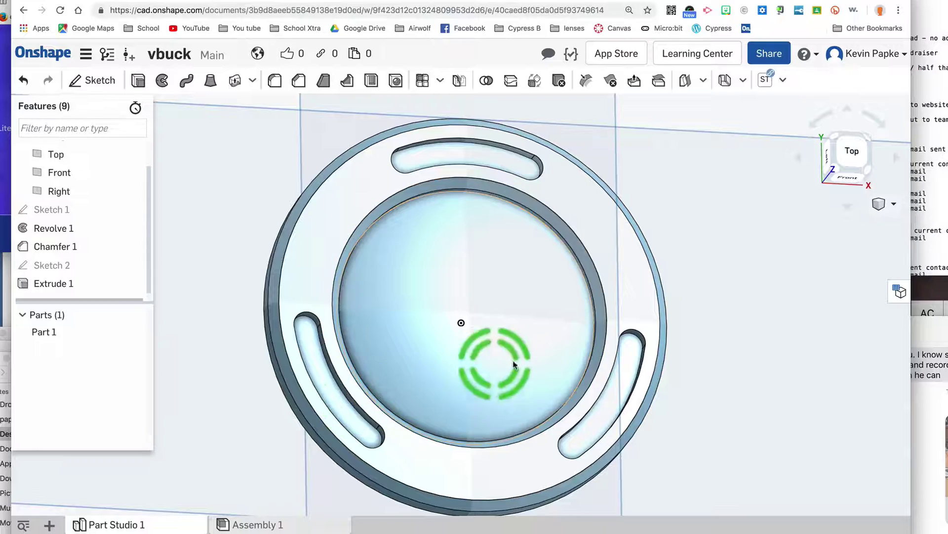
{"action": "right_click_drag", "start_coordinate": [675, 369], "coordinate": [702, 370]}
{"action": "left_click", "coordinate": [845, 159]}
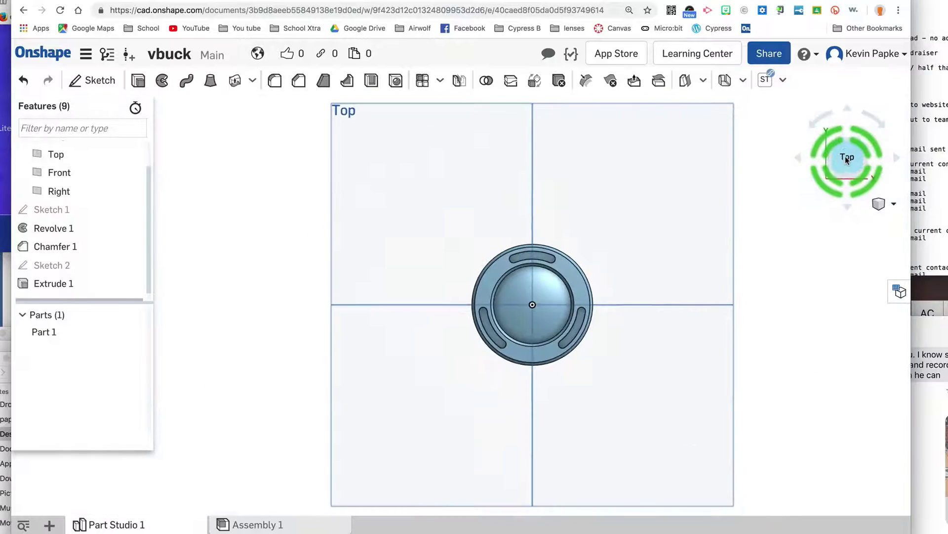
{"action": "right_click_drag", "start_coordinate": [569, 296], "coordinate": [544, 309]}
{"action": "scroll", "coordinate": [544, 309], "scroll_direction": "up", "scroll_amount": 3}
{"action": "scroll", "coordinate": [545, 308], "scroll_direction": "up", "scroll_amount": 5}
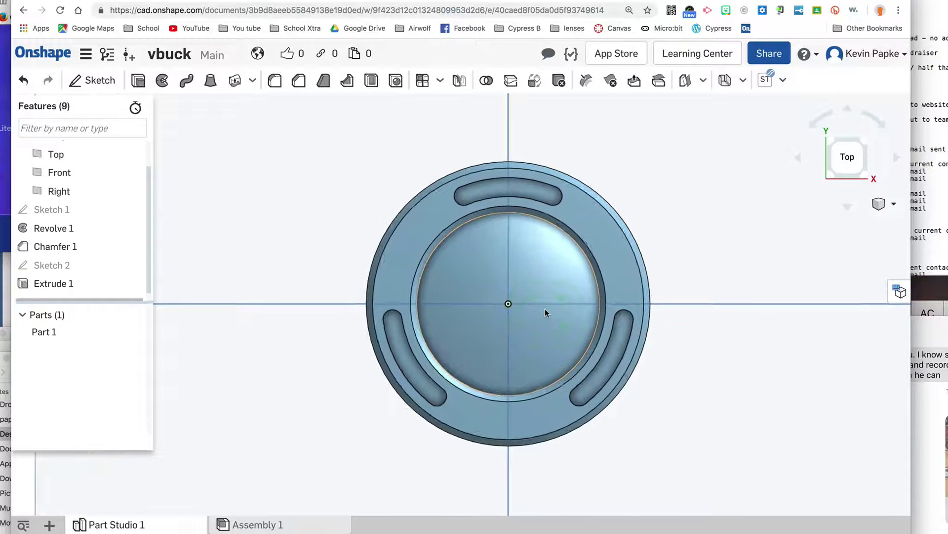
{"action": "scroll", "coordinate": [544, 310], "scroll_direction": "up", "scroll_amount": 1}
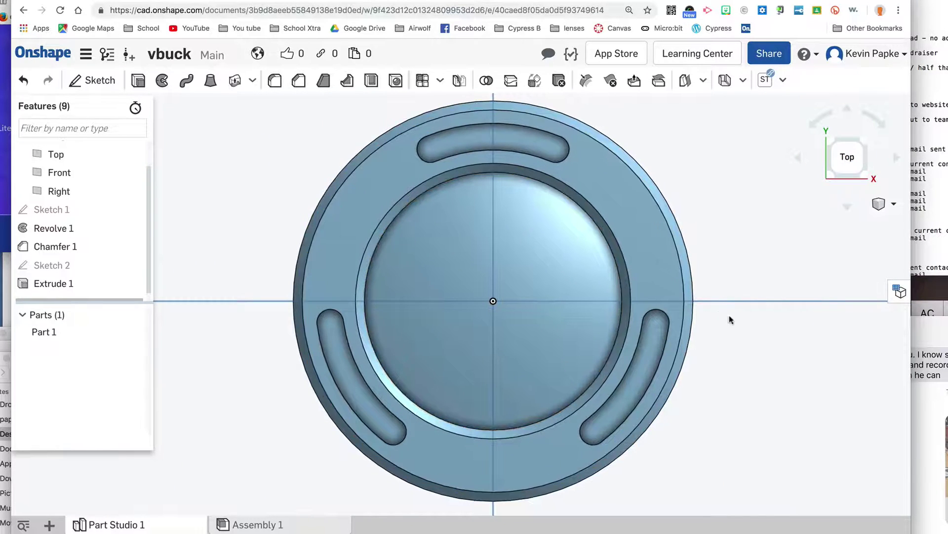
{"action": "right_click_drag", "start_coordinate": [580, 318], "coordinate": [562, 299]}
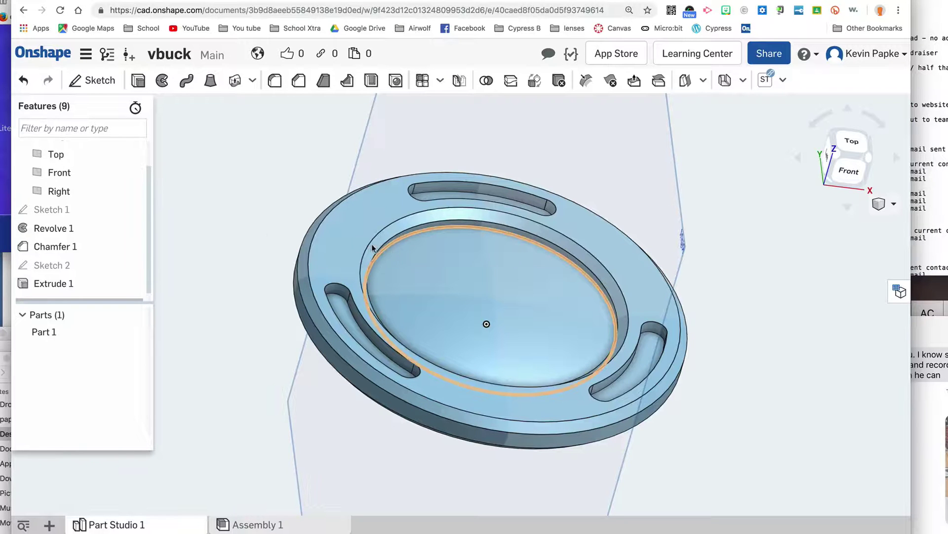
View the coin's edge square to the Front plane and return to the top view
{"action": "left_click", "coordinate": [269, 204]}
{"action": "key", "text": "n"}
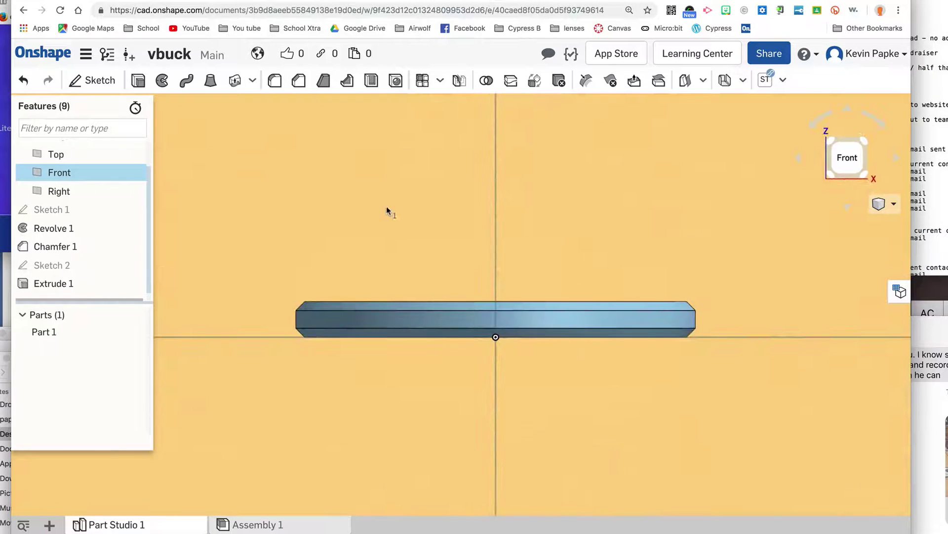
{"action": "right_click_drag", "start_coordinate": [780, 276], "coordinate": [775, 319]}
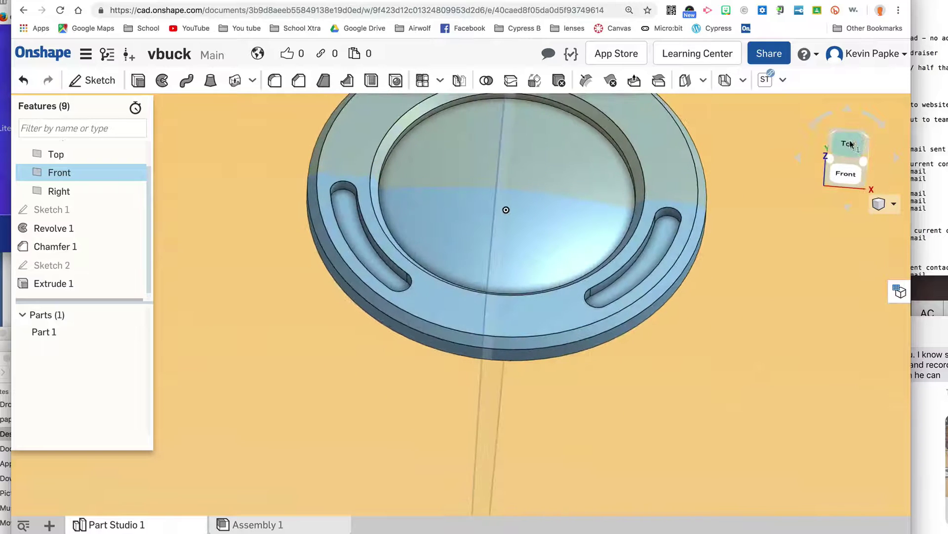
{"action": "left_click", "coordinate": [850, 144]}
{"action": "scroll", "coordinate": [593, 258], "scroll_direction": "up", "scroll_amount": 5}
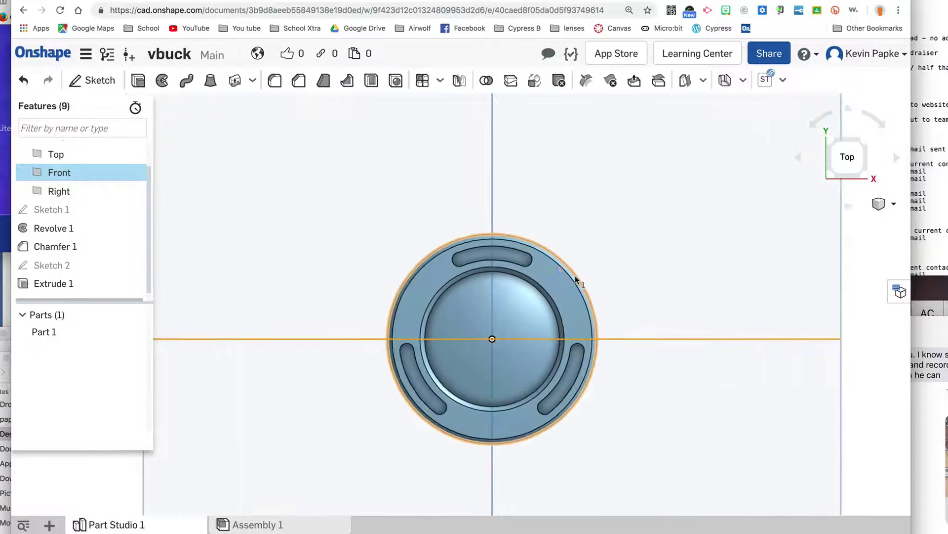
Start a new sketch on the Top plane instead of the preselected Front plane
{"action": "scroll", "coordinate": [576, 280], "scroll_direction": "up", "scroll_amount": 1}
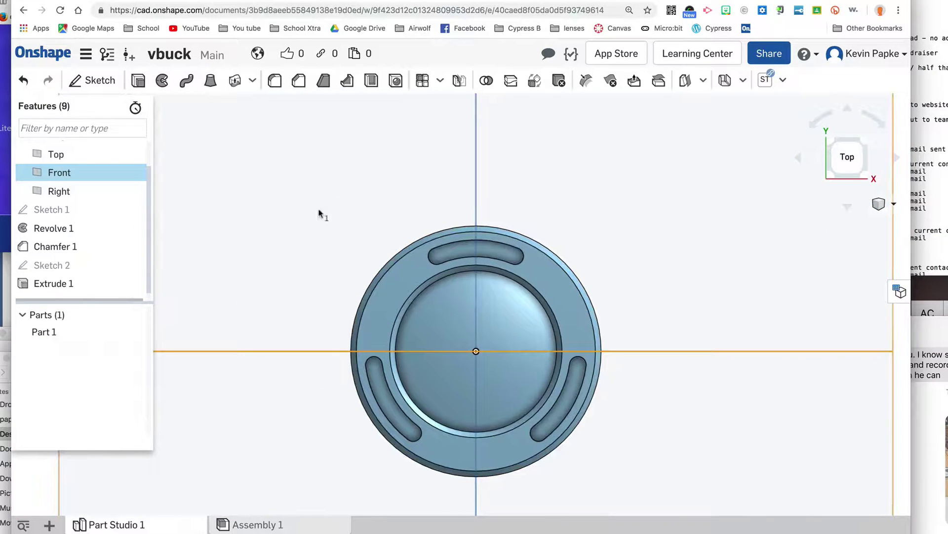
{"action": "left_click", "coordinate": [93, 80]}
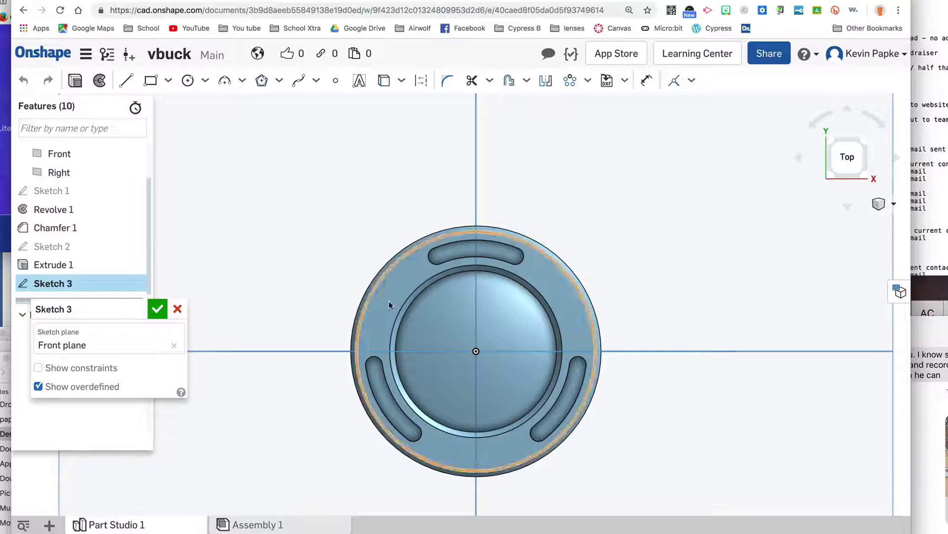
{"action": "scroll", "coordinate": [479, 419], "scroll_direction": "up", "scroll_amount": 3}
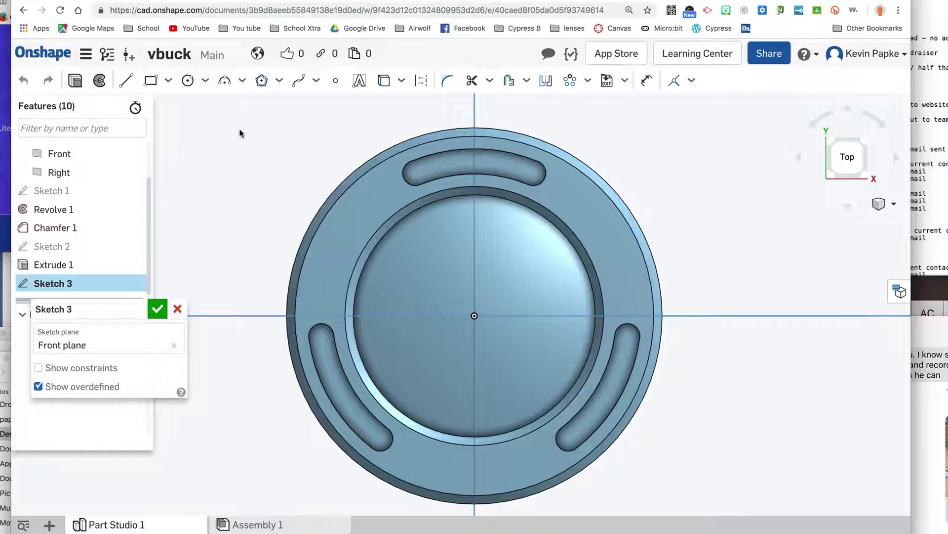
{"action": "left_click", "coordinate": [126, 82]}
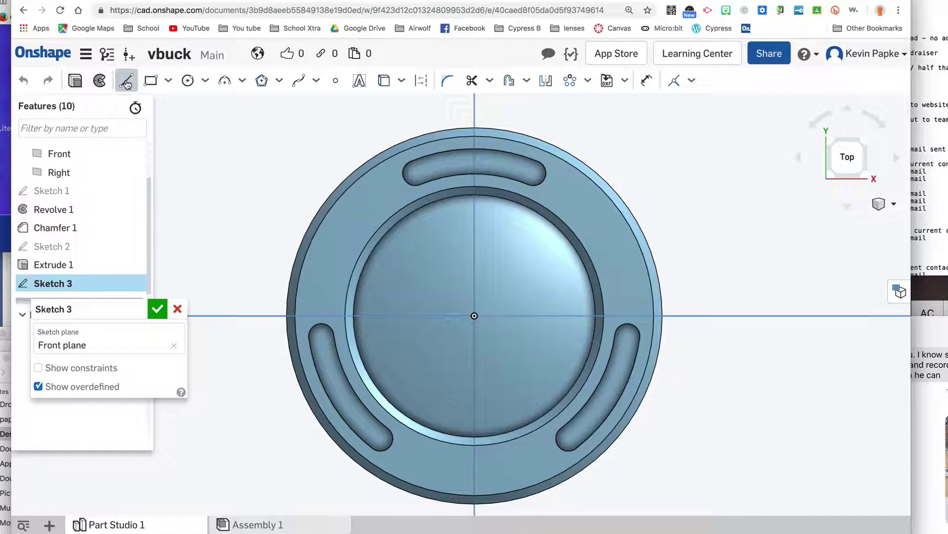
{"action": "left_click", "coordinate": [306, 211]}
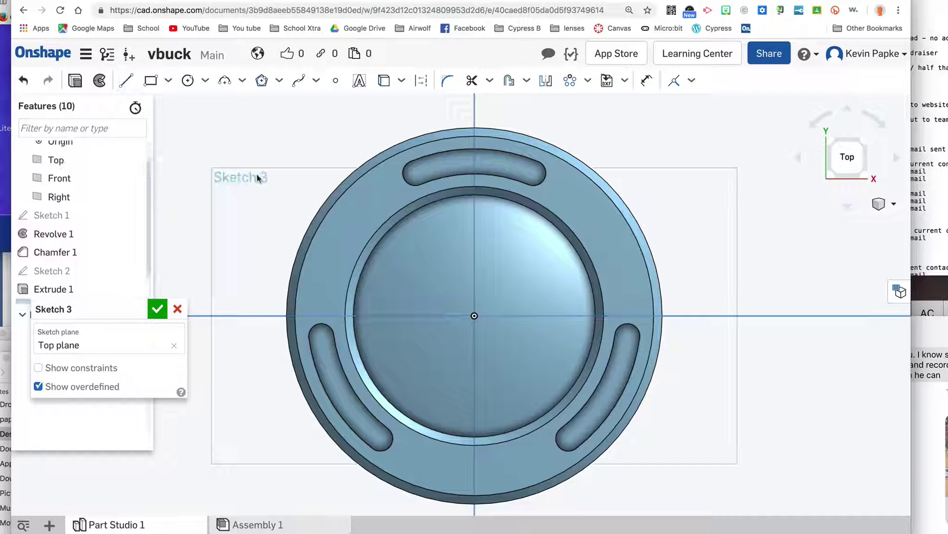
Draw a closed V outline on the dome with inner legs about 12.5 mm, outer legs about 15.4 mm and a flat base about 6.8 mm wide
{"action": "left_click", "coordinate": [135, 90]}
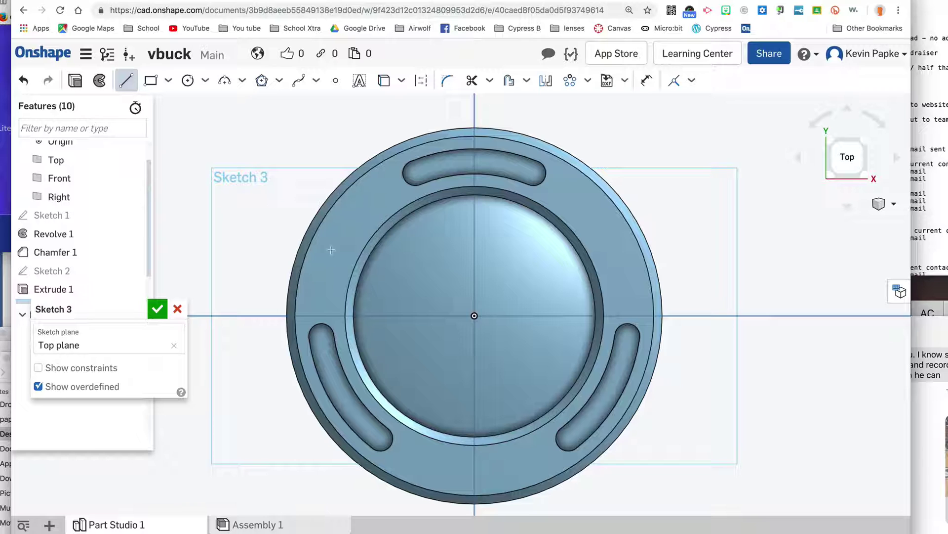
{"action": "left_click", "coordinate": [396, 267]}
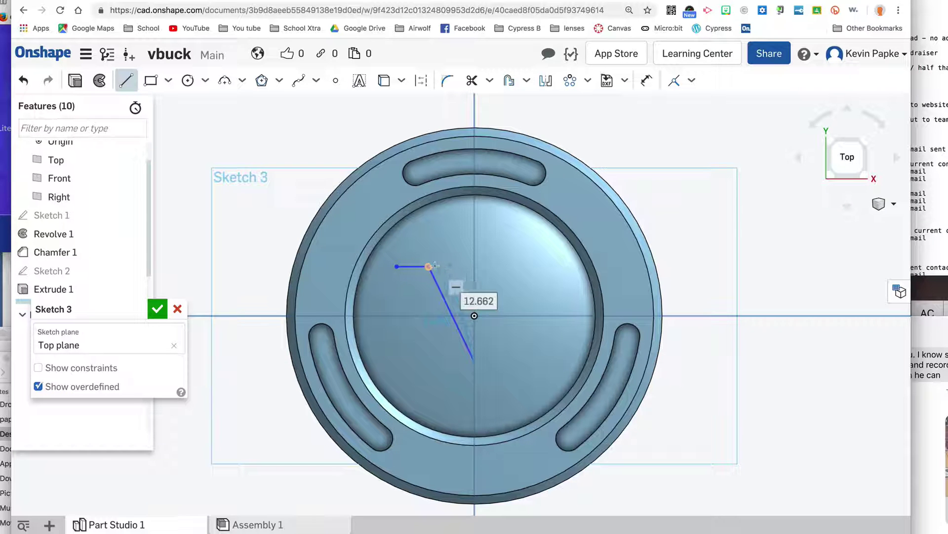
{"action": "left_click", "coordinate": [514, 267]}
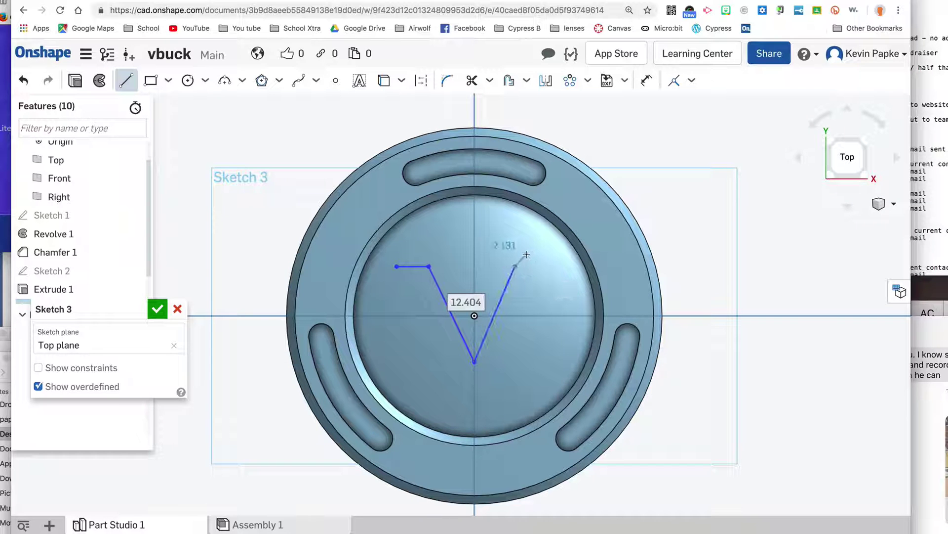
{"action": "left_click", "coordinate": [543, 266]}
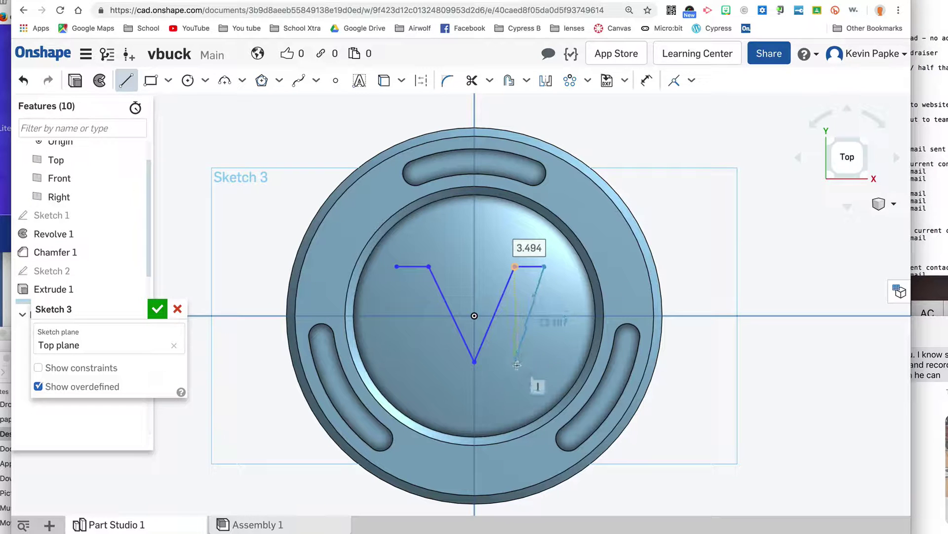
{"action": "left_click", "coordinate": [498, 387]}
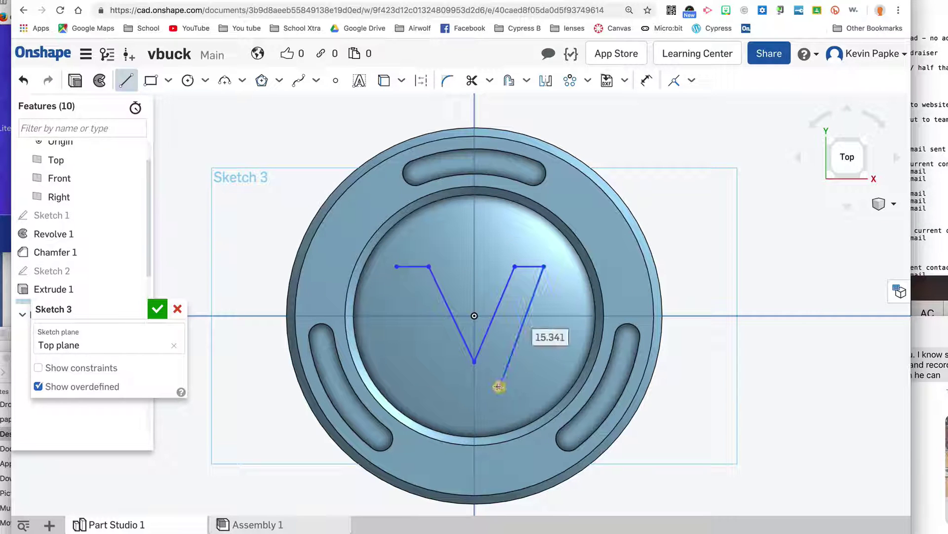
{"action": "left_click", "coordinate": [445, 386]}
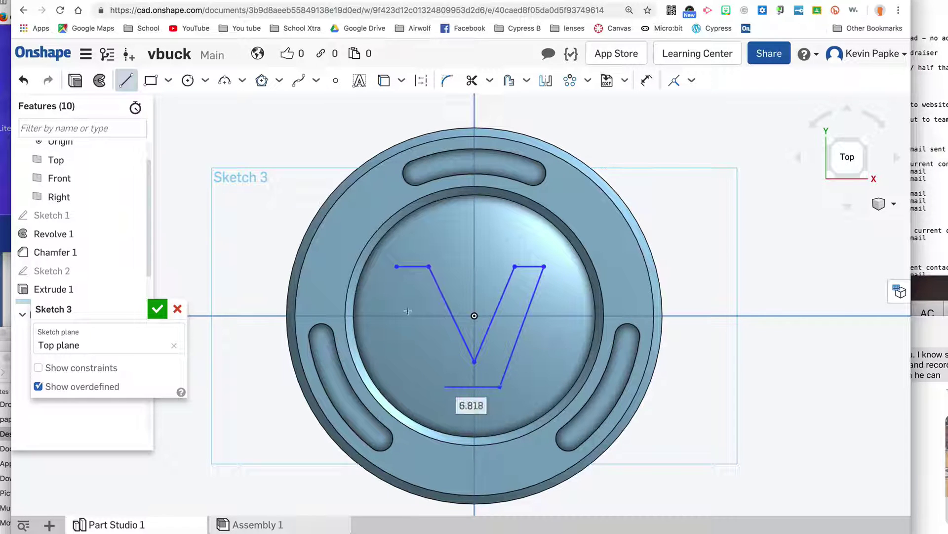
{"action": "left_click", "coordinate": [397, 267]}
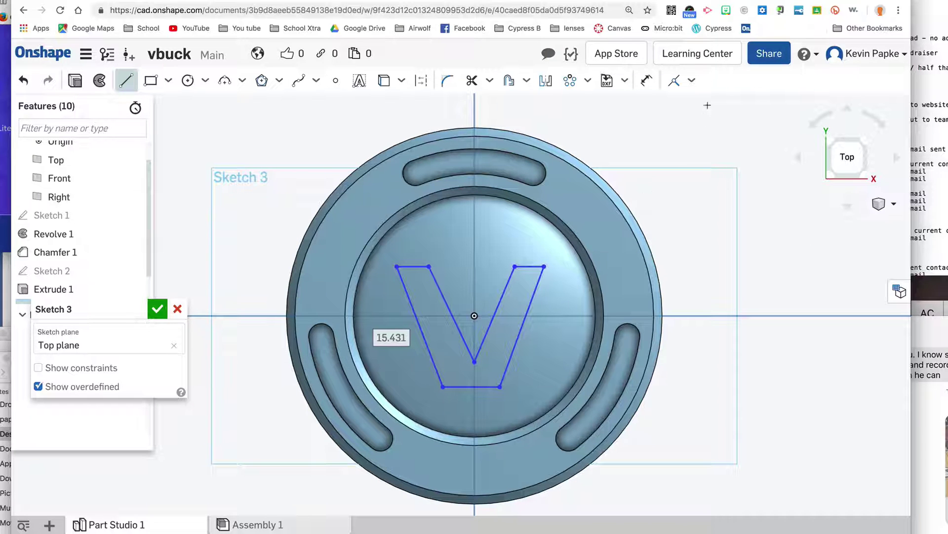
Constrain the inner and outer lines of each V leg to be parallel to each other
{"action": "left_click", "coordinate": [692, 82]}
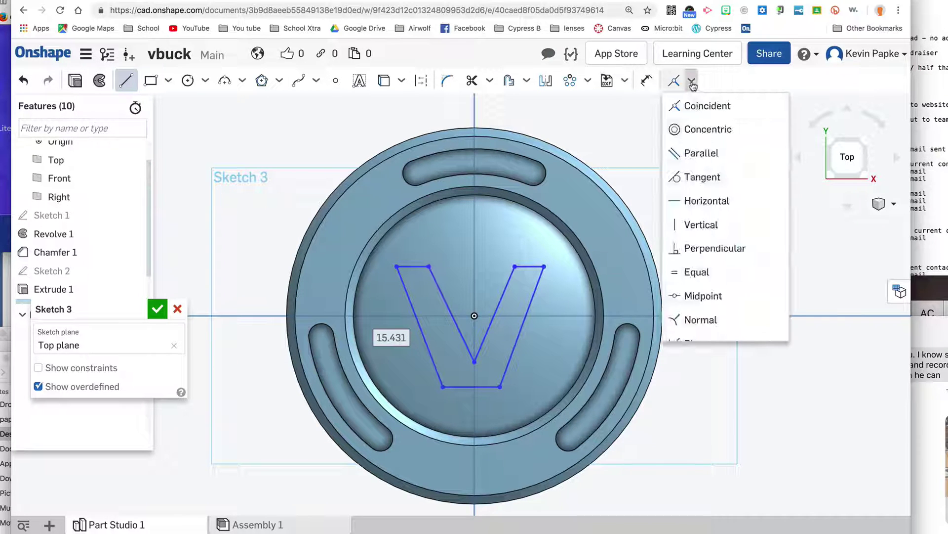
{"action": "left_click", "coordinate": [697, 155]}
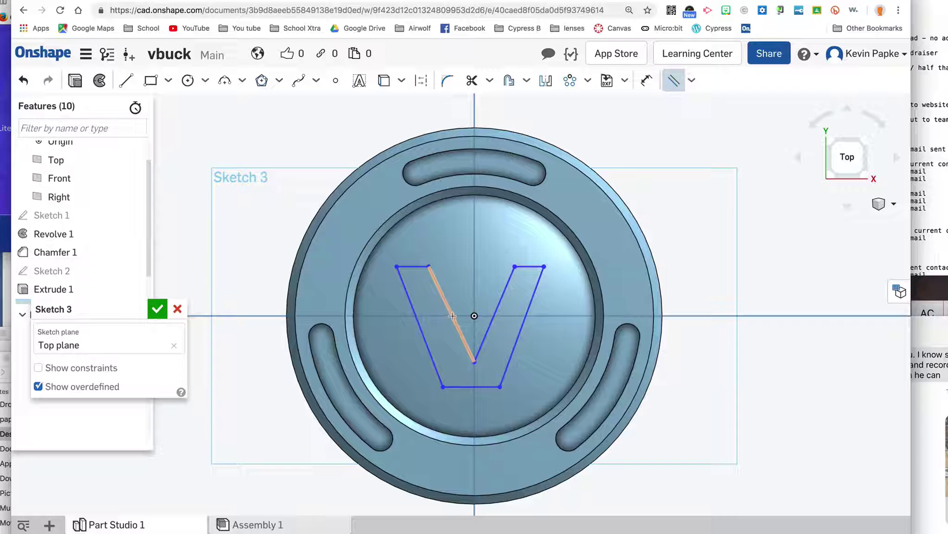
{"action": "left_click", "coordinate": [667, 90]}
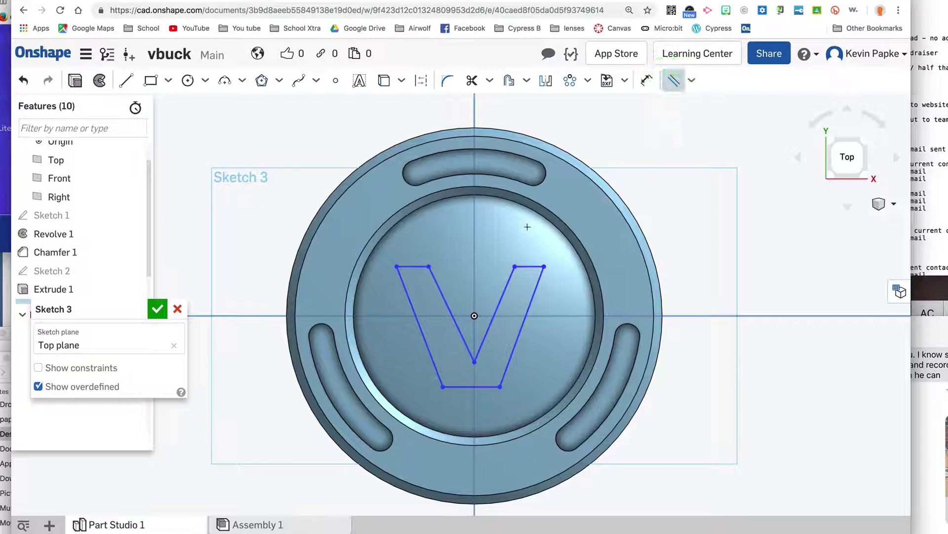
{"action": "left_click", "coordinate": [451, 313]}
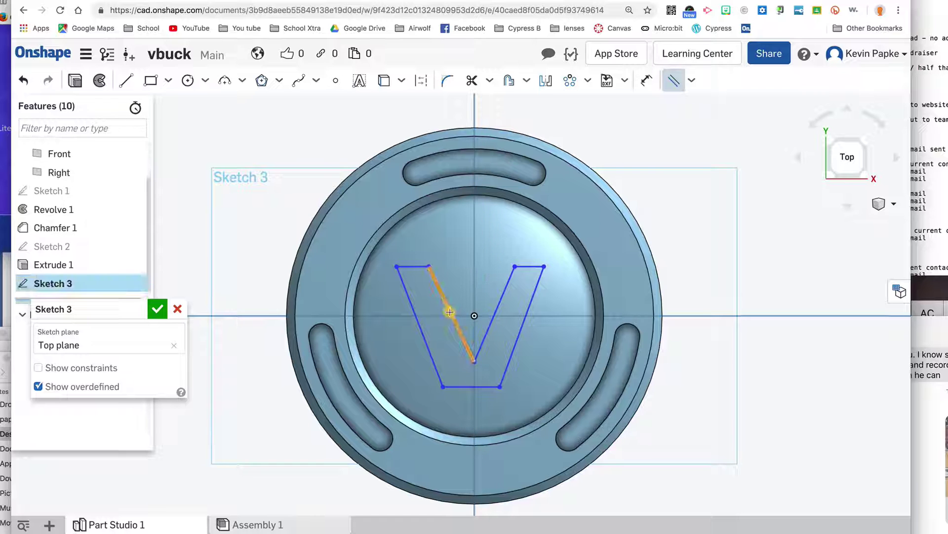
{"action": "left_click", "coordinate": [413, 310]}
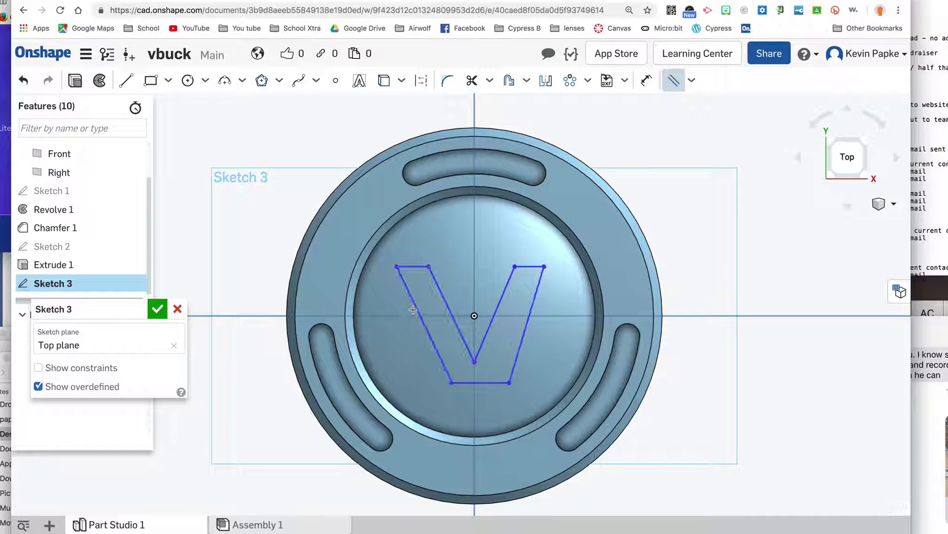
{"action": "left_click", "coordinate": [499, 301]}
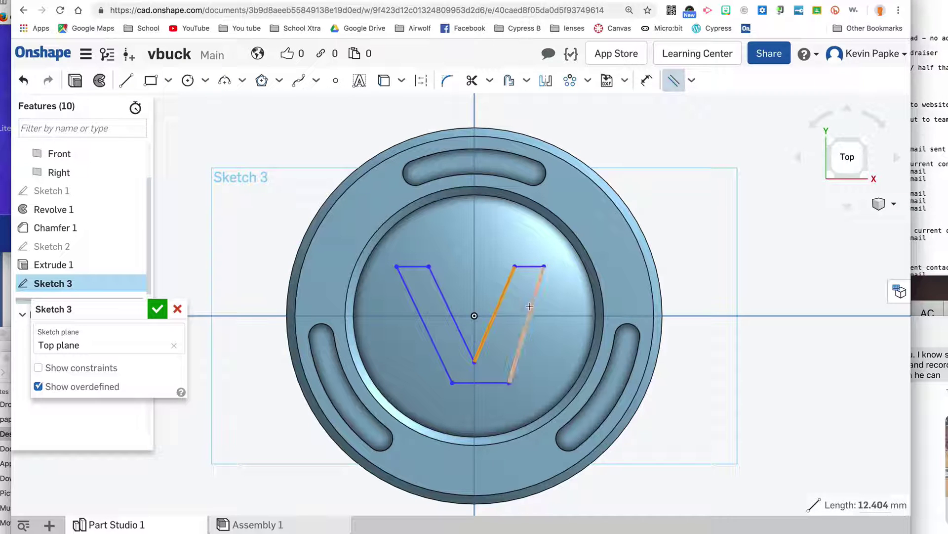
{"action": "left_click", "coordinate": [530, 306]}
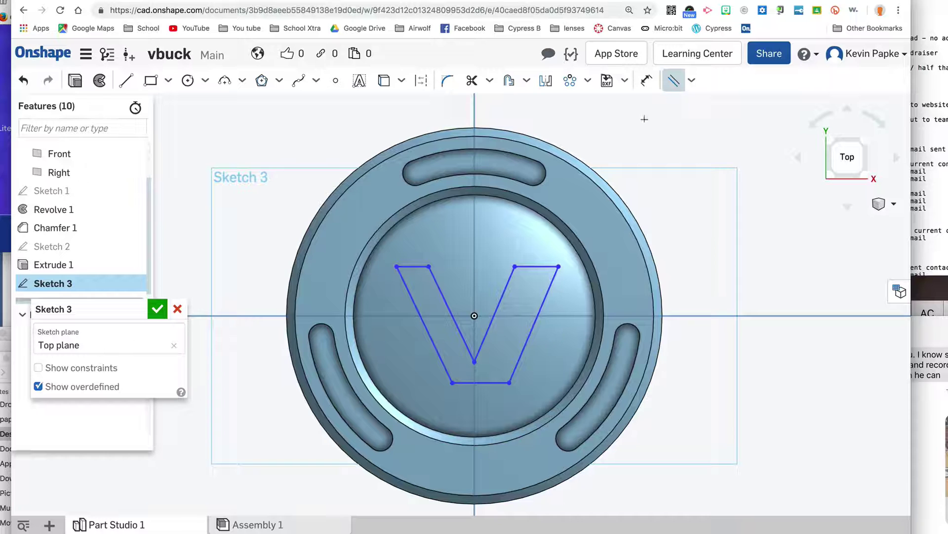
Dimension both short top edges of the V to a width of 4.5 mm
{"action": "left_click", "coordinate": [647, 80]}
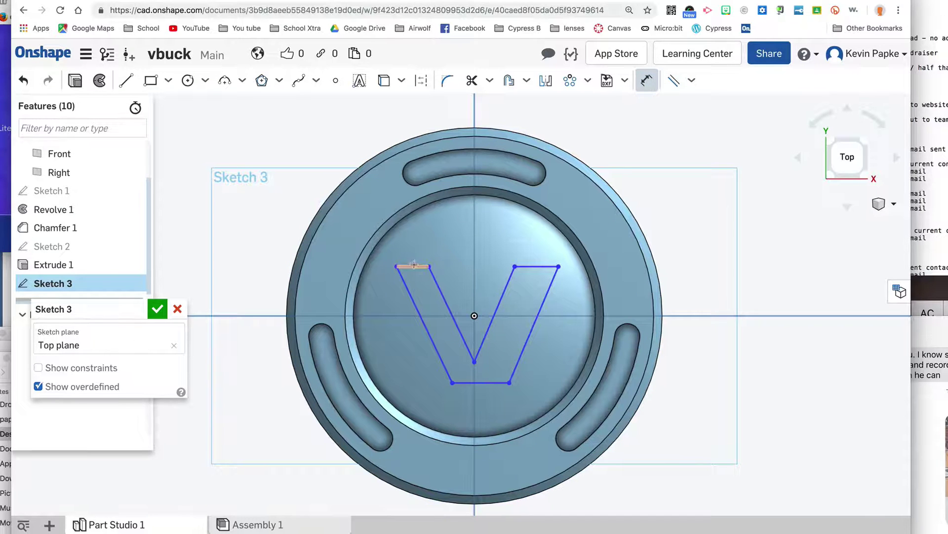
{"action": "left_click", "coordinate": [414, 249]}
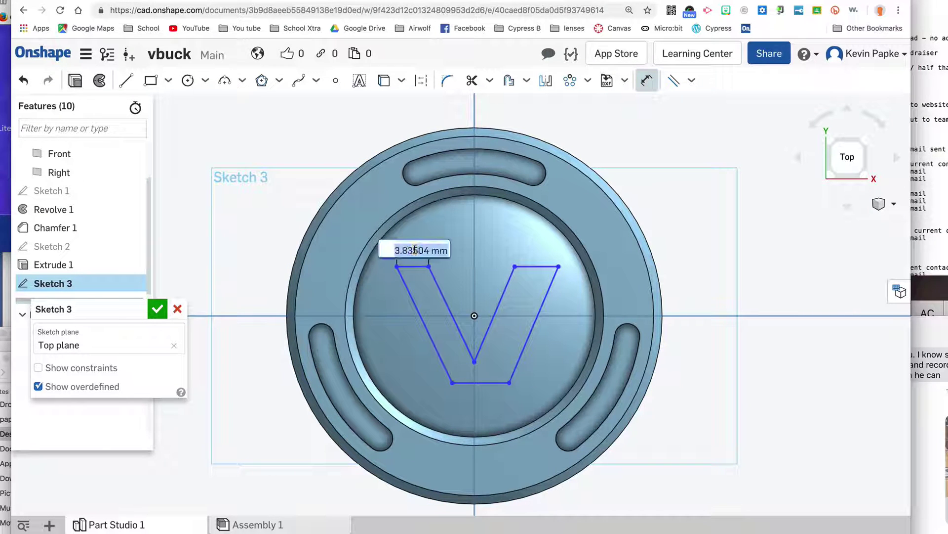
{"action": "type", "text": "4.5"}
{"action": "key", "text": "Return"}
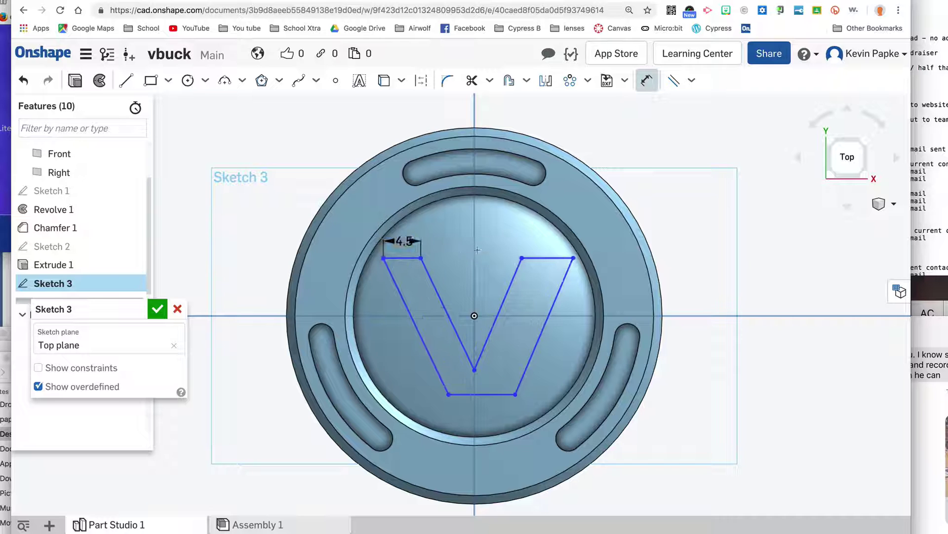
{"action": "left_click", "coordinate": [541, 254]}
{"action": "left_click", "coordinate": [543, 243]}
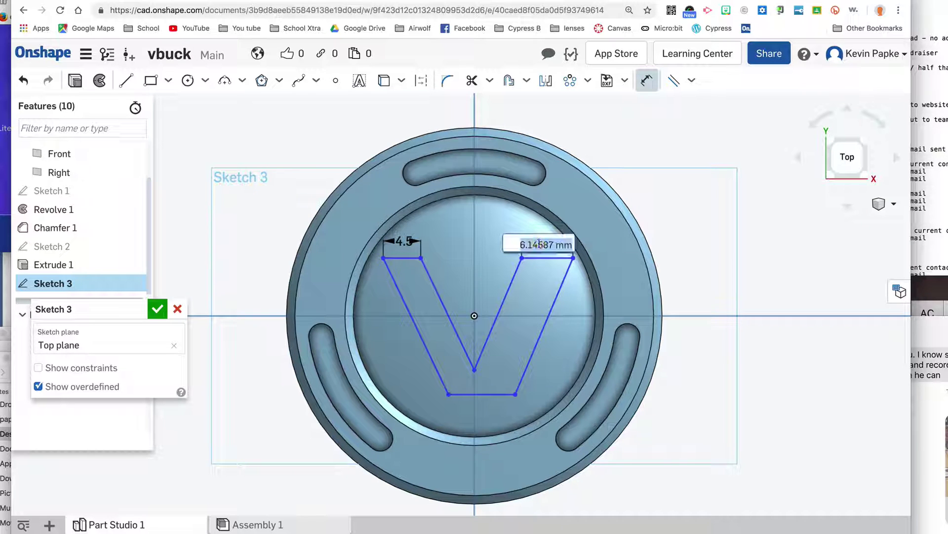
{"action": "type", "text": "4.5"}
{"action": "key", "text": "Return"}
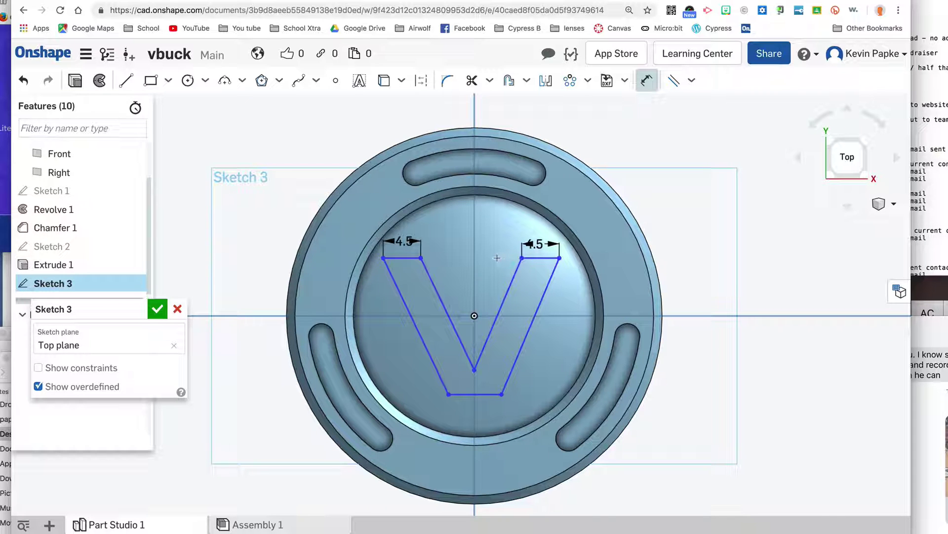
Dimension each inner top corner of the V 3.5 mm from the vertical centre axis
{"action": "left_click", "coordinate": [482, 257]}
{"action": "left_click", "coordinate": [522, 257]}
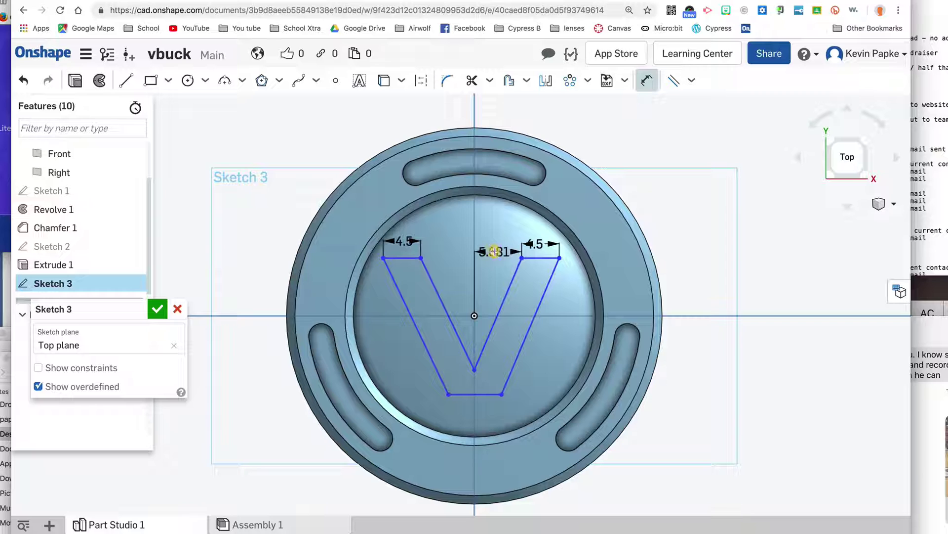
{"action": "left_click", "coordinate": [500, 253]}
{"action": "type", "text": "3.5"}
{"action": "key", "text": "Return"}
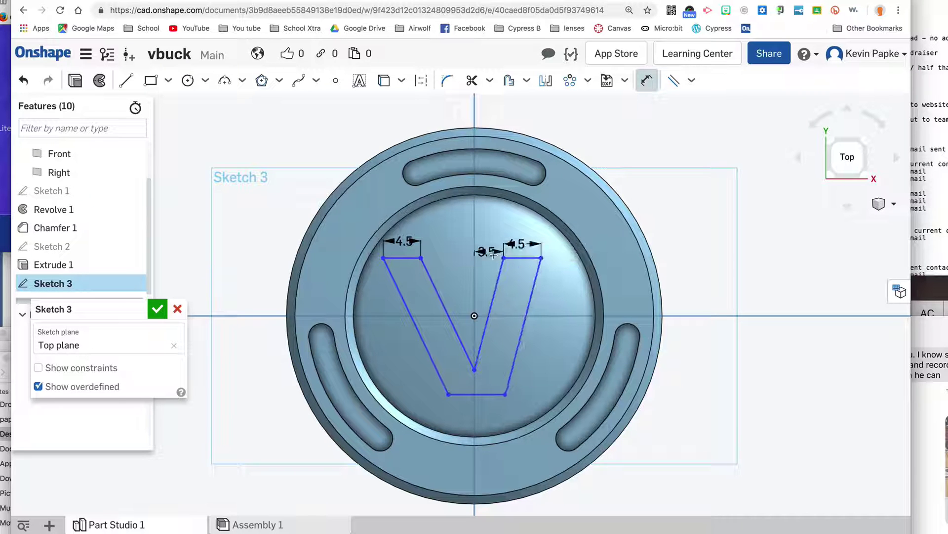
{"action": "left_click", "coordinate": [421, 258]}
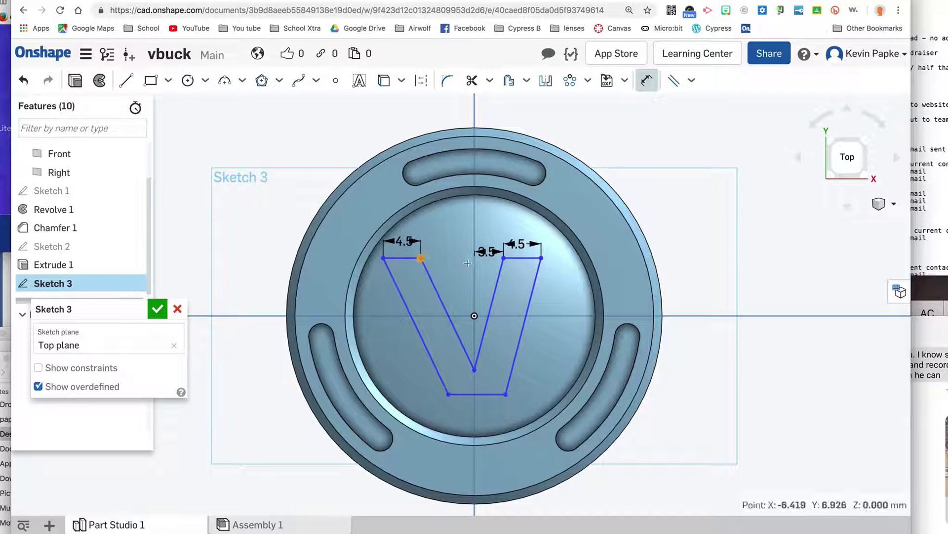
{"action": "left_click", "coordinate": [474, 262]}
{"action": "left_click", "coordinate": [449, 251]}
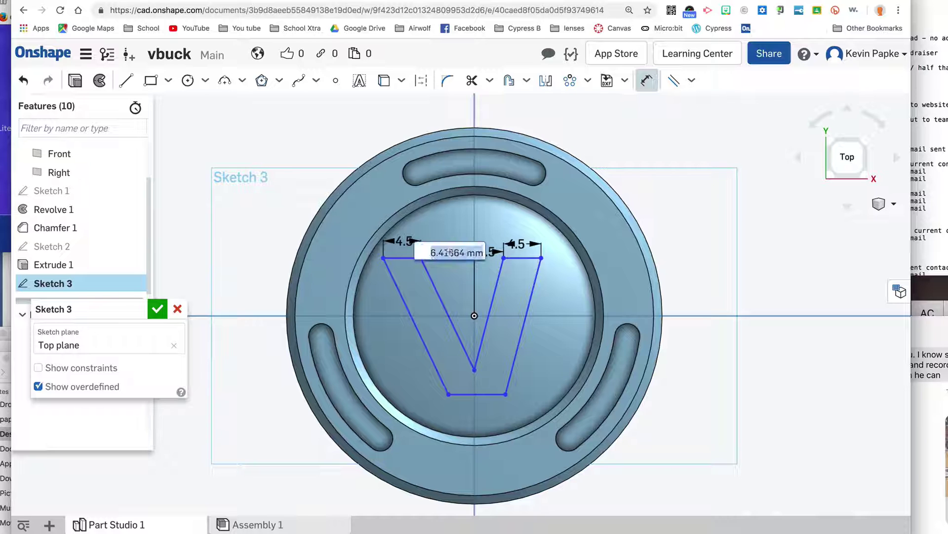
{"action": "type", "text": "35"}
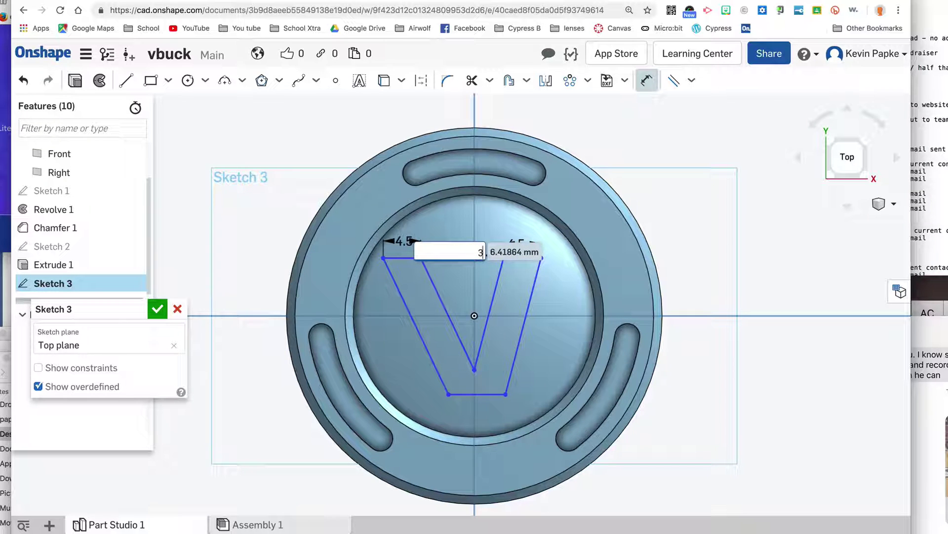
{"action": "key", "text": "Return"}
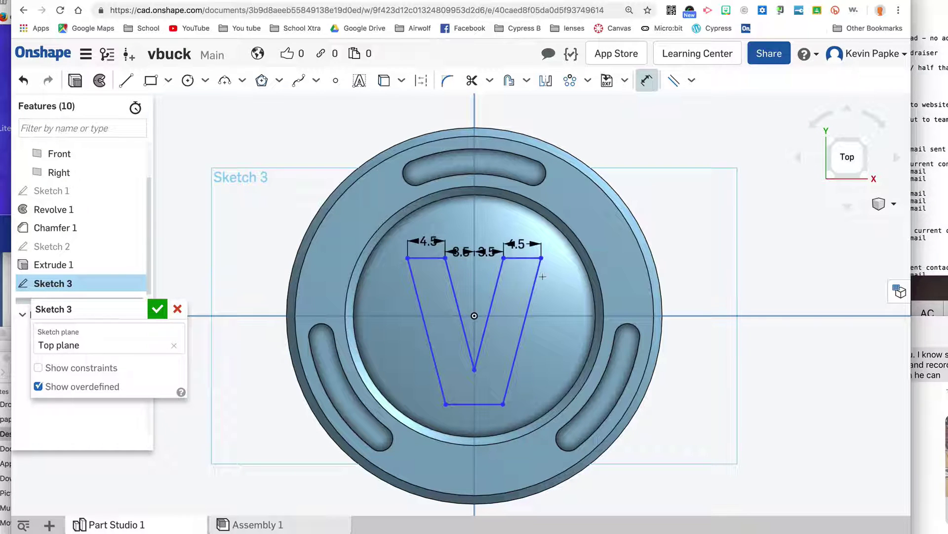
Dimension the V's upper edge 7.6 mm above the horizontal centre axis
{"action": "scroll", "coordinate": [543, 276], "scroll_direction": "up", "scroll_amount": 3}
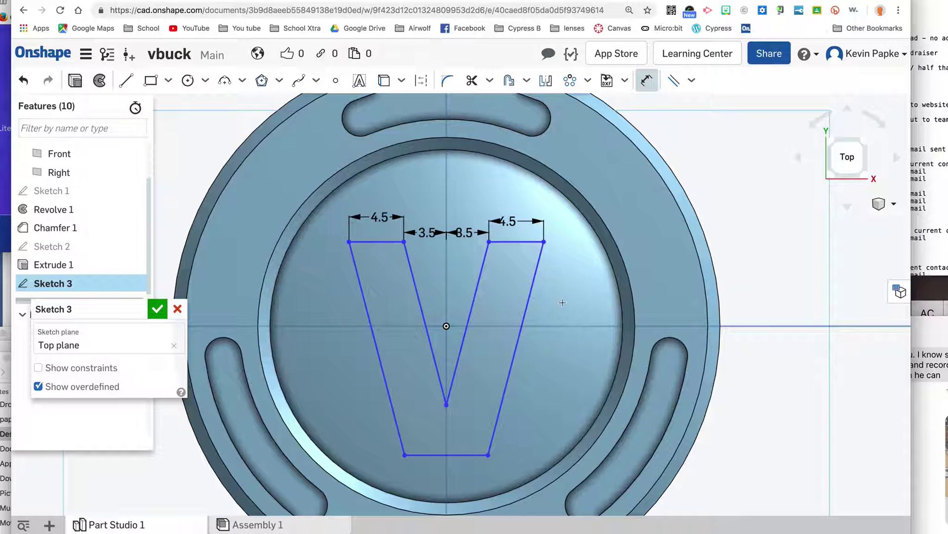
{"action": "left_click", "coordinate": [512, 242]}
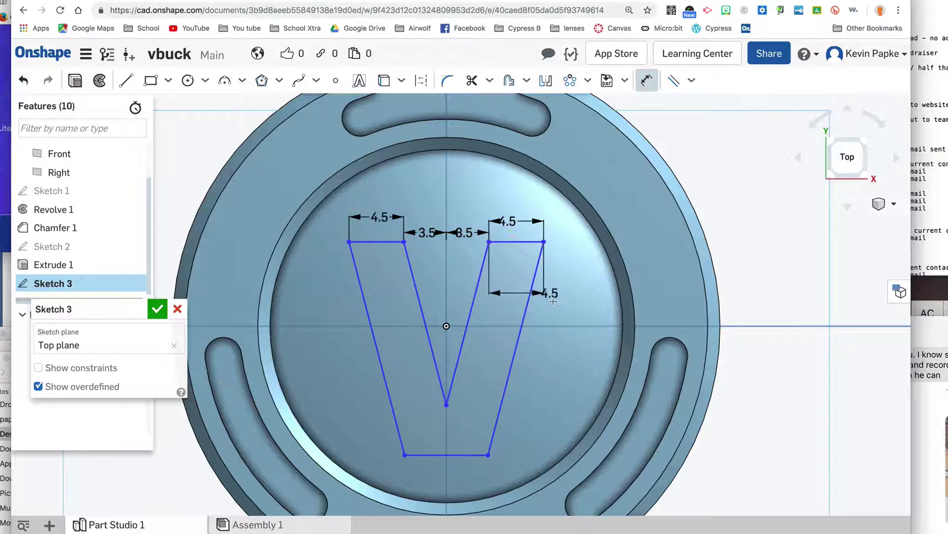
{"action": "left_click", "coordinate": [561, 326]}
{"action": "left_click", "coordinate": [561, 286]}
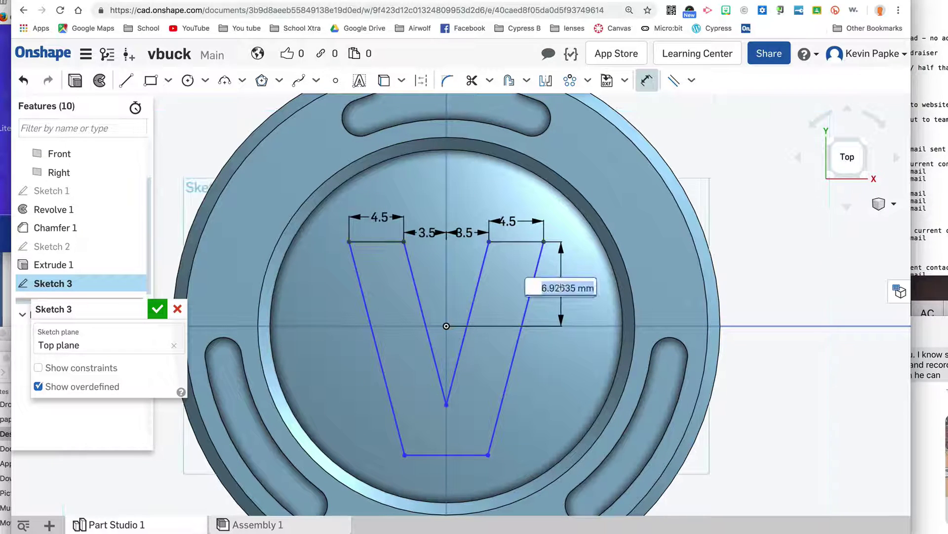
{"action": "type", "text": "7"}
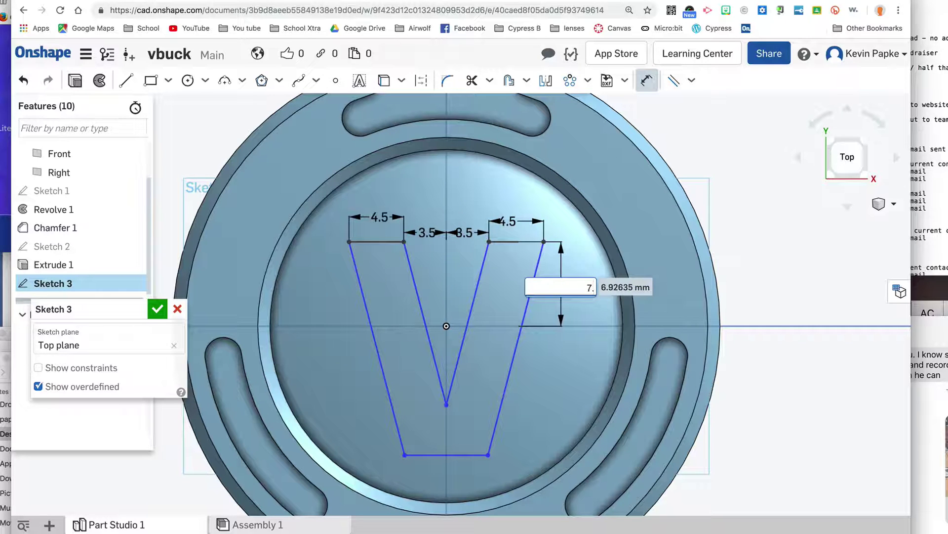
{"action": "type", "text": "."}
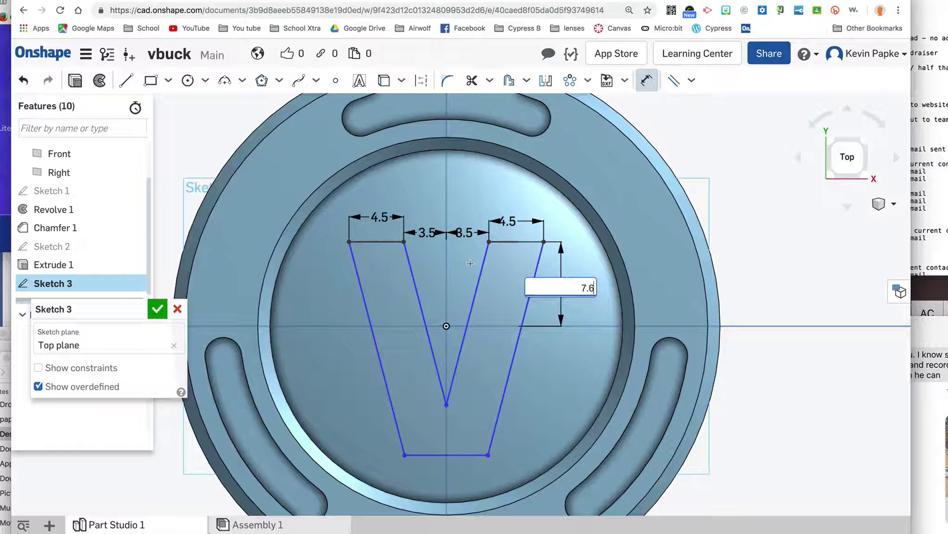
{"action": "key", "text": "Return"}
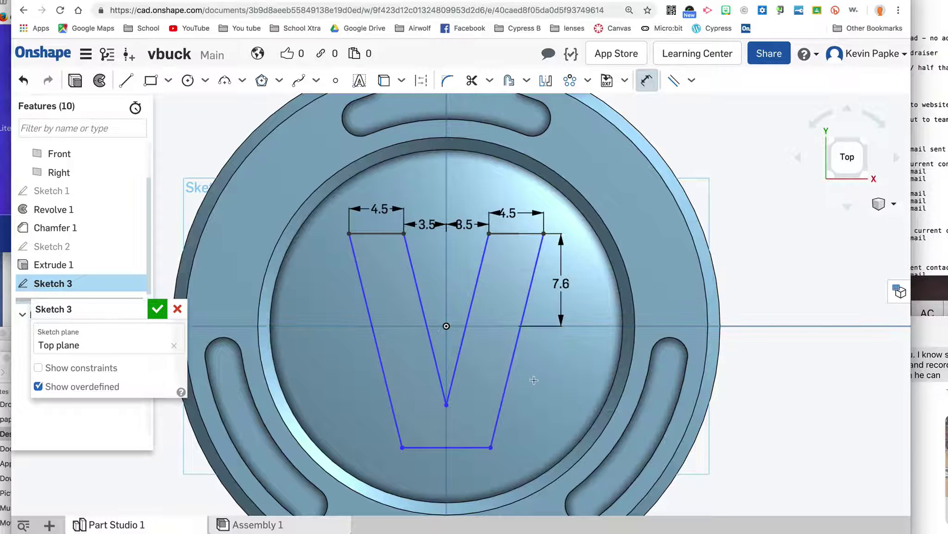
Dimension the V's flat base 8.5 mm below the horizontal centre axis
{"action": "left_click", "coordinate": [461, 447]}
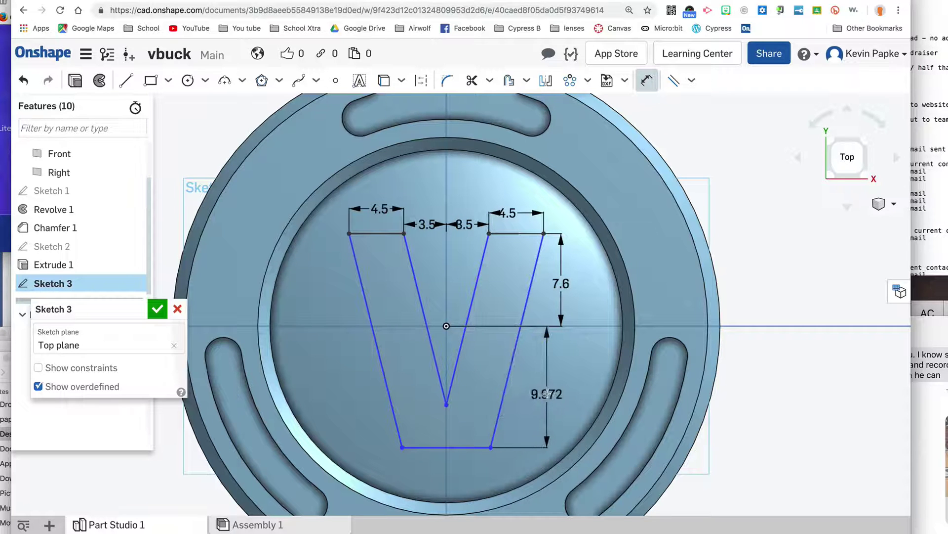
{"action": "left_click", "coordinate": [543, 393]}
{"action": "type", "text": "8"}
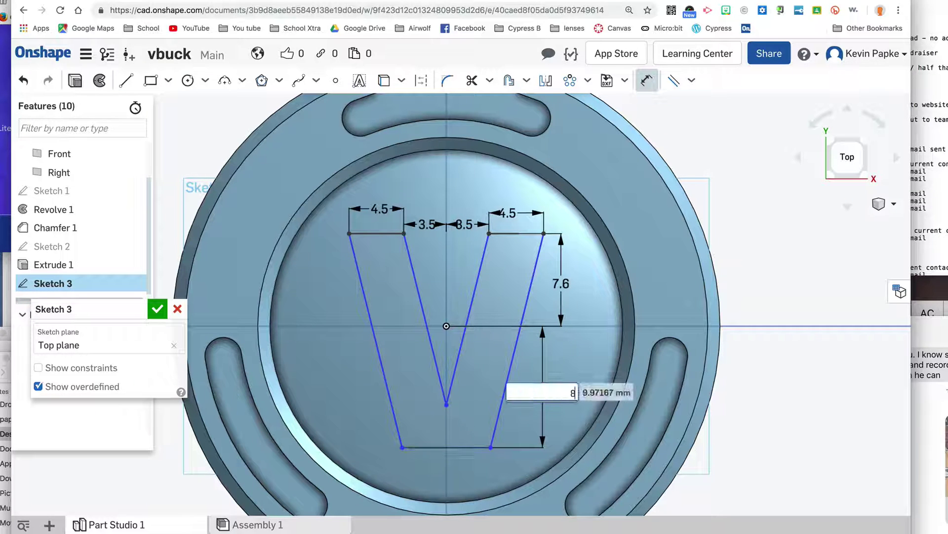
{"action": "type", "text": ".5"}
{"action": "key", "text": "Return"}
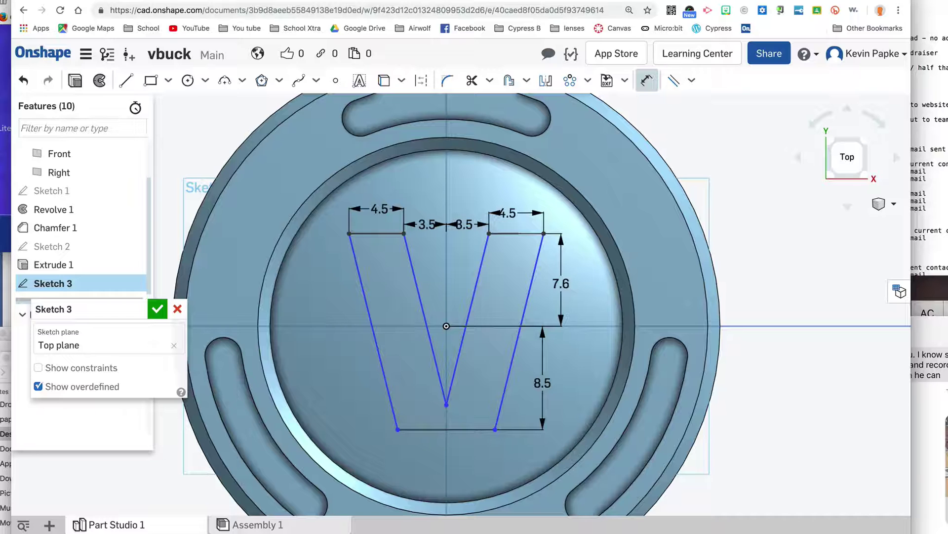
Dimension the V's inner vertex 4 mm below the horizontal centre axis
{"action": "left_click", "coordinate": [445, 405]}
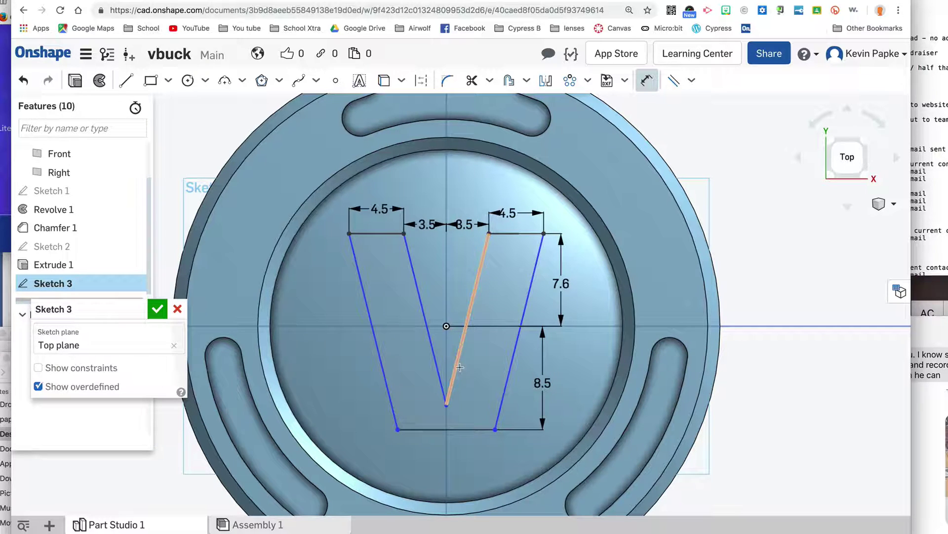
{"action": "left_click", "coordinate": [480, 326]}
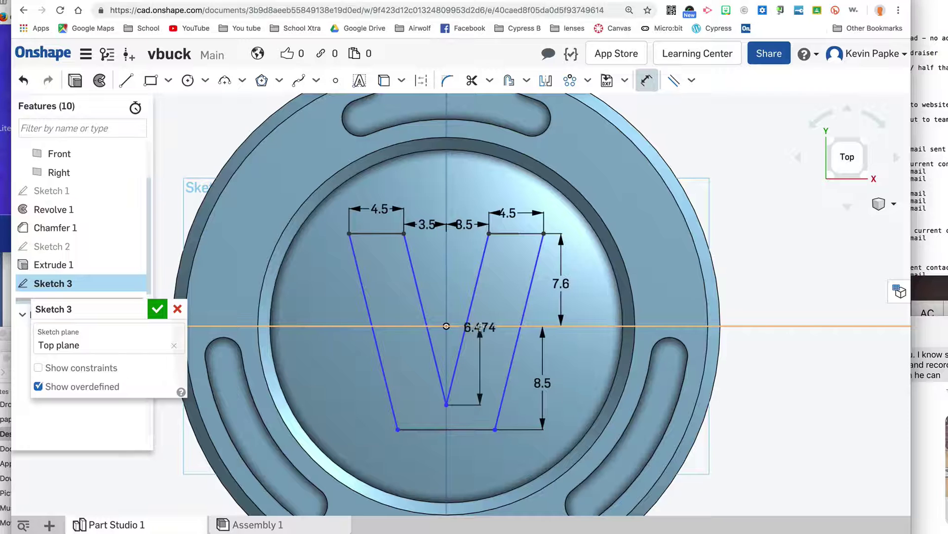
{"action": "left_click", "coordinate": [479, 359]}
{"action": "type", "text": "4"}
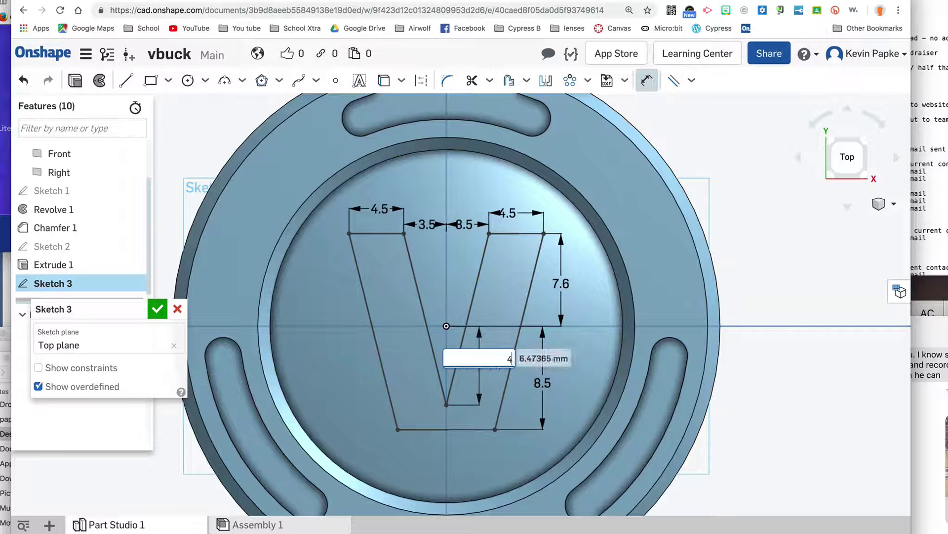
{"action": "key", "text": "Return"}
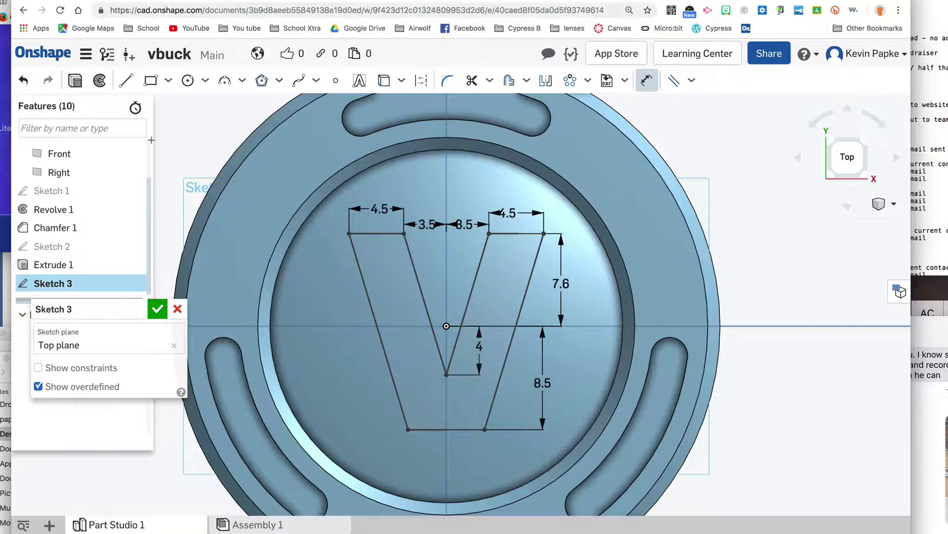
Extrude the V outline 4 mm and add it to the coin body as a raised letter on the dome
{"action": "key", "text": "shift+e"}
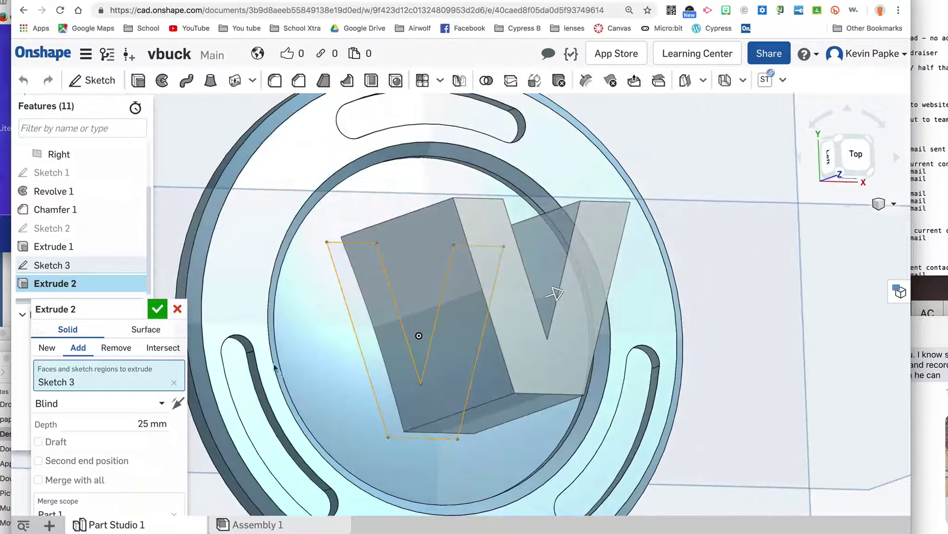
{"action": "double_click", "coordinate": [164, 417]}
{"action": "type", "text": "1.5"}
{"action": "key", "text": "Return"}
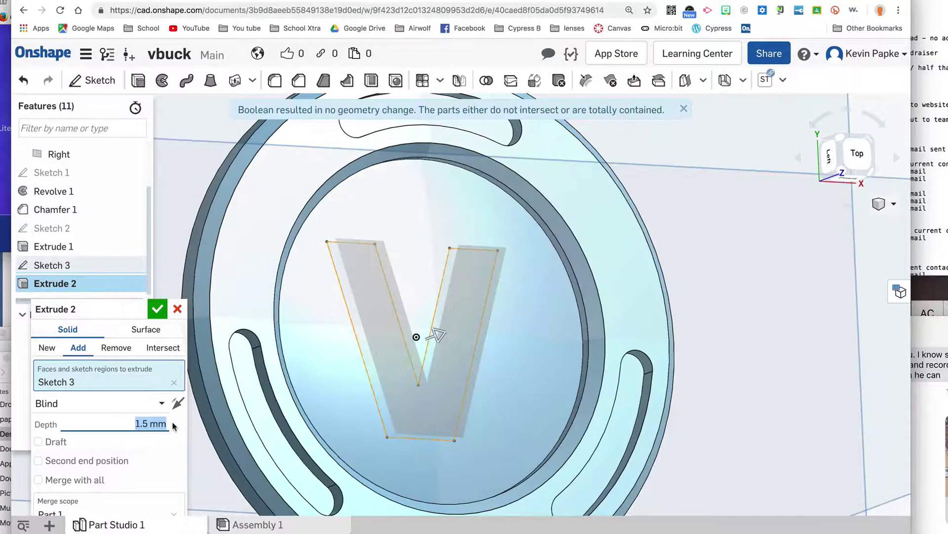
{"action": "type", "text": "4"}
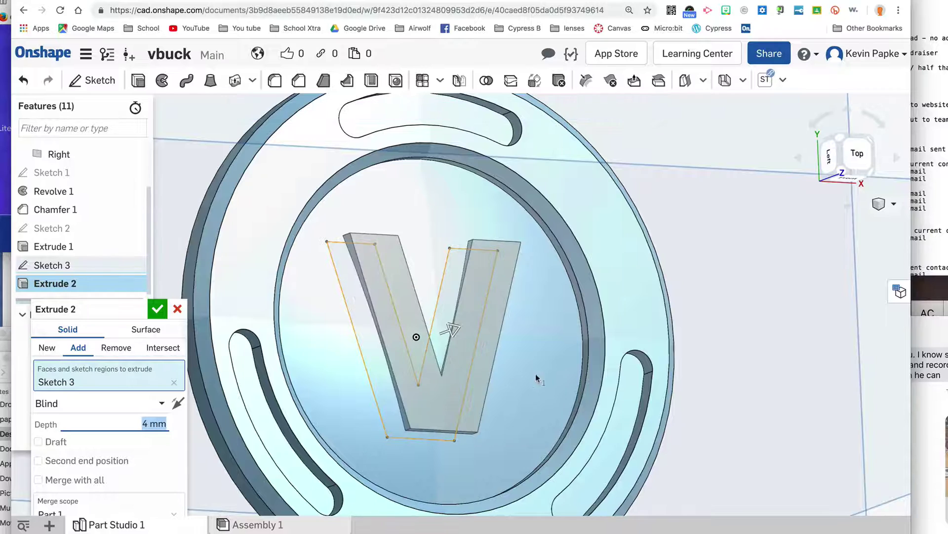
{"action": "right_click_drag", "start_coordinate": [736, 383], "coordinate": [785, 363]}
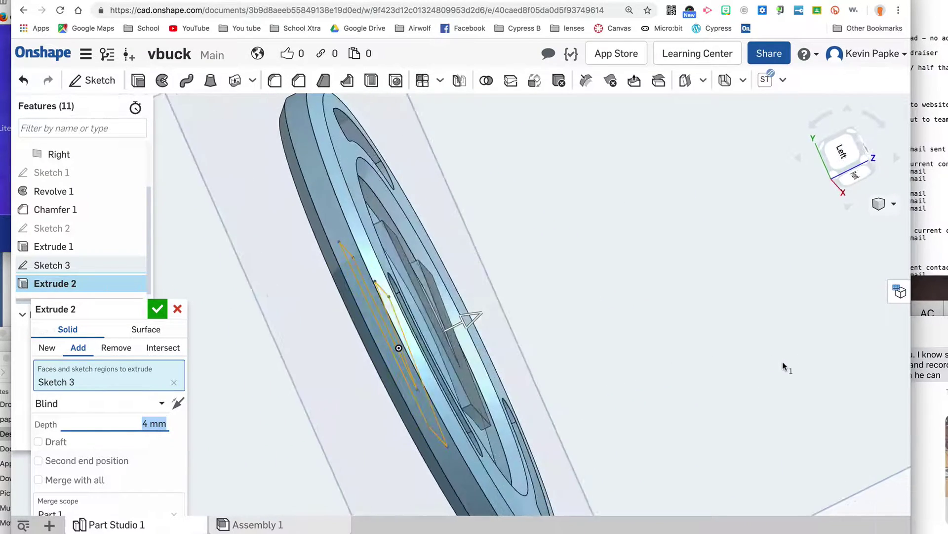
{"action": "right_click_drag", "start_coordinate": [453, 239], "coordinate": [637, 303]}
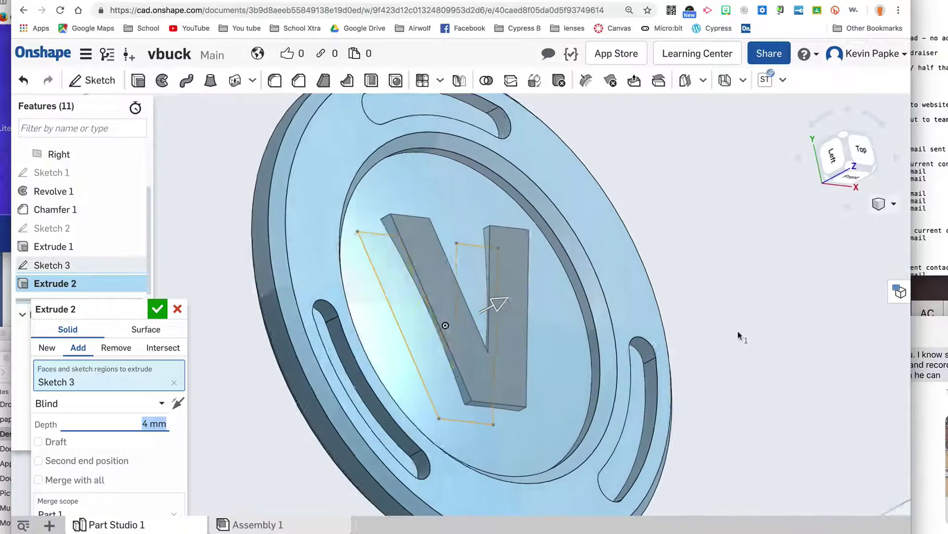
{"action": "left_click", "coordinate": [156, 310]}
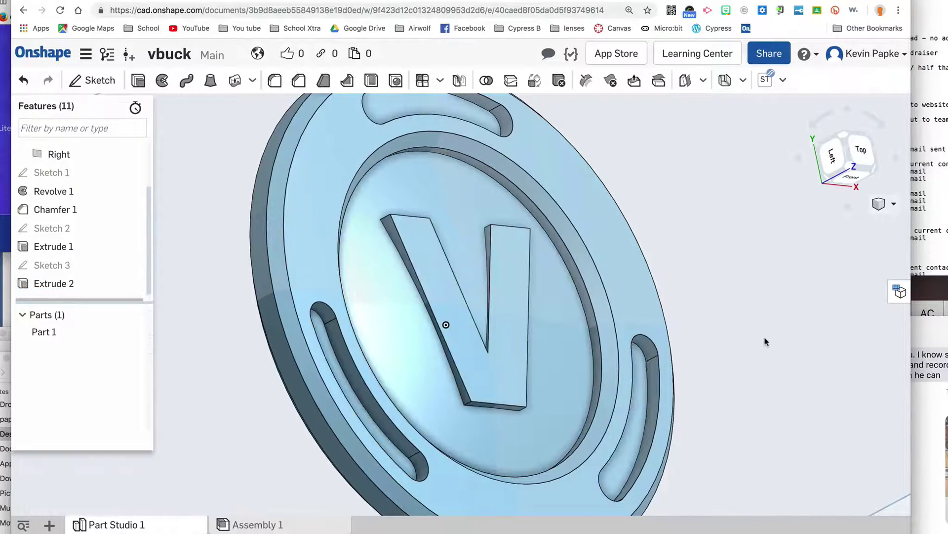
Sketch a 5 mm diameter circle on the Top plane, centred on the vertical axis within the upper rim slot
{"action": "right_click_drag", "start_coordinate": [767, 339], "coordinate": [740, 325]}
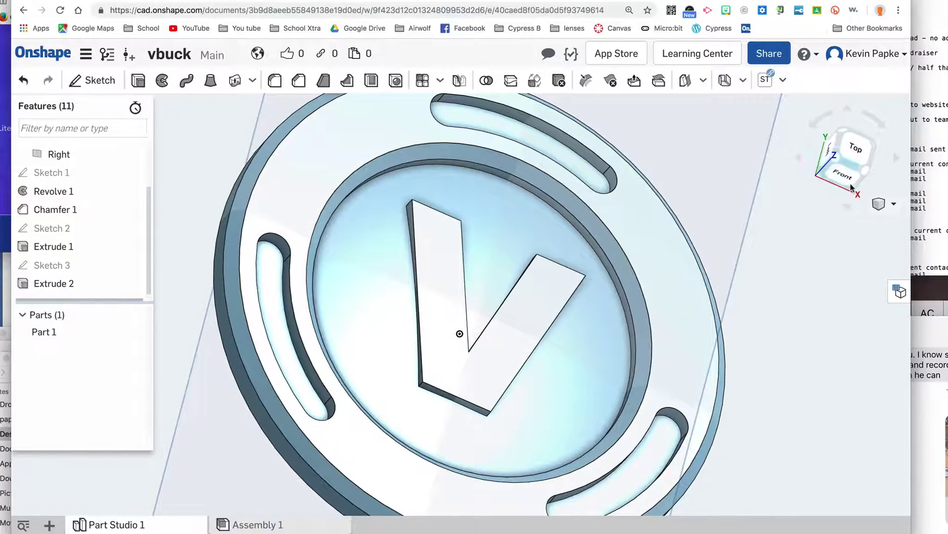
{"action": "left_click", "coordinate": [855, 148]}
{"action": "scroll", "coordinate": [523, 275], "scroll_direction": "up", "scroll_amount": 10}
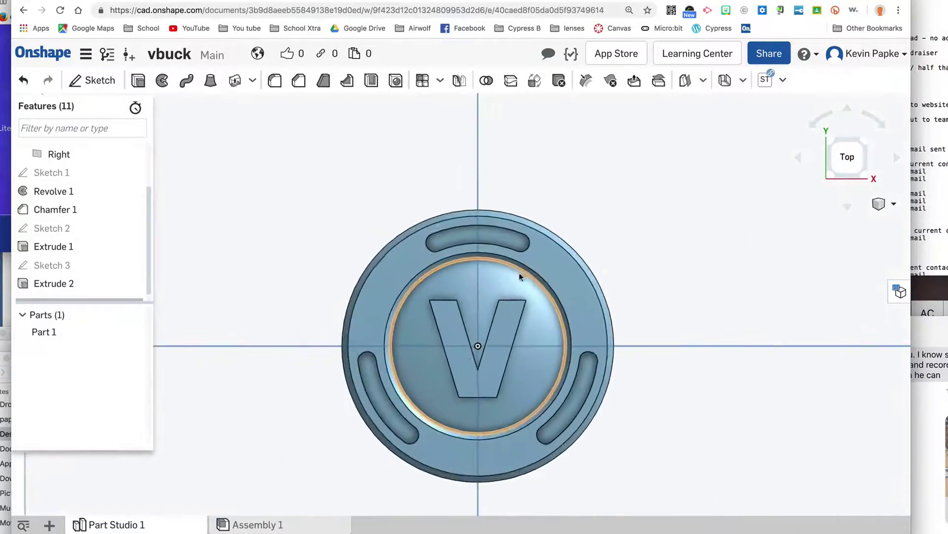
{"action": "scroll", "coordinate": [462, 209], "scroll_direction": "up", "scroll_amount": 3}
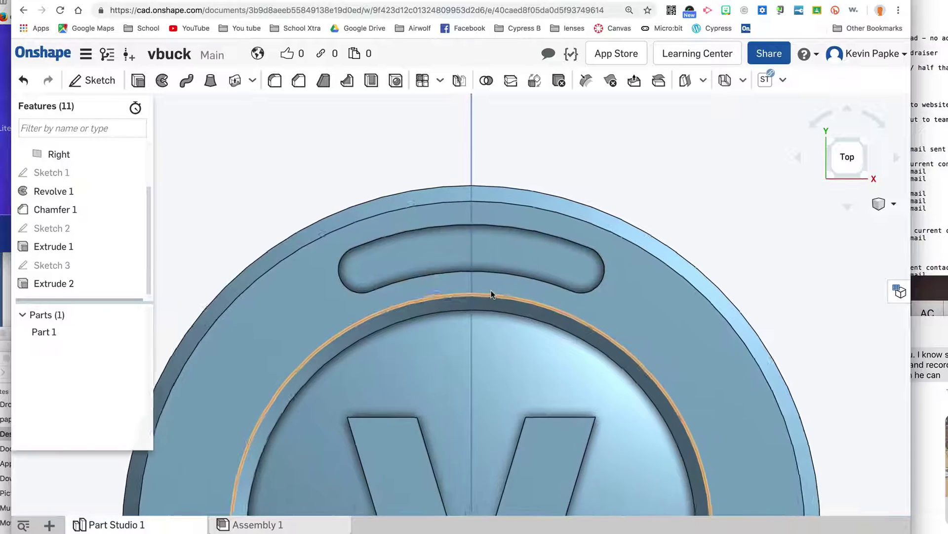
{"action": "left_click", "coordinate": [96, 81]}
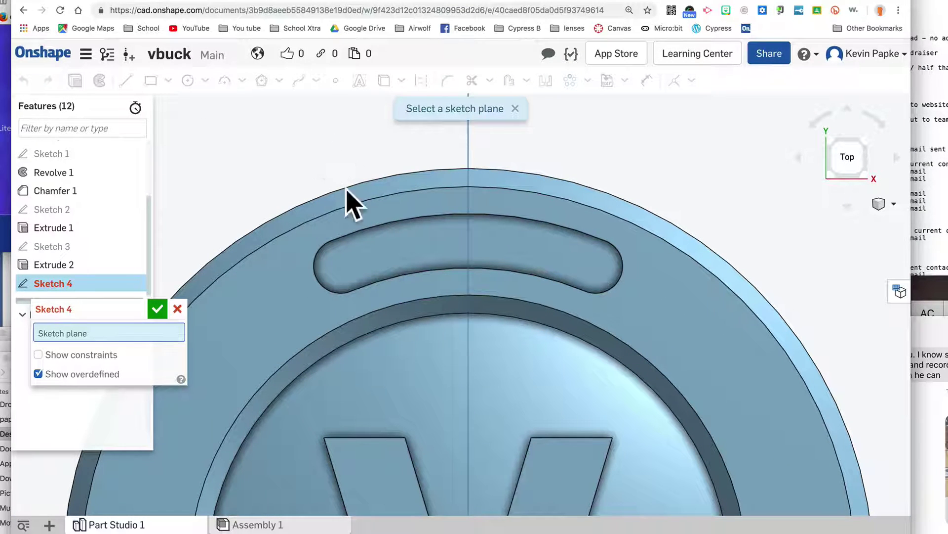
{"action": "left_click", "coordinate": [305, 158]}
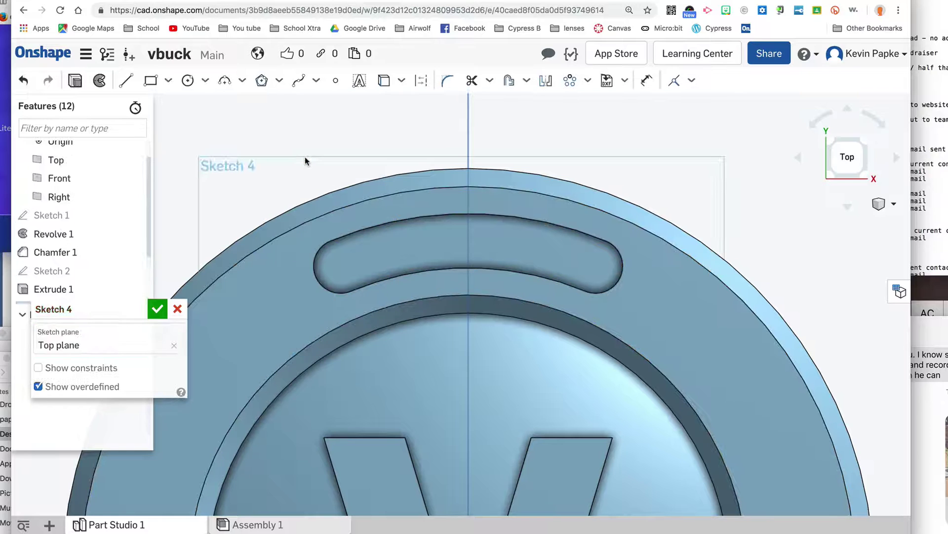
{"action": "left_click", "coordinate": [188, 81]}
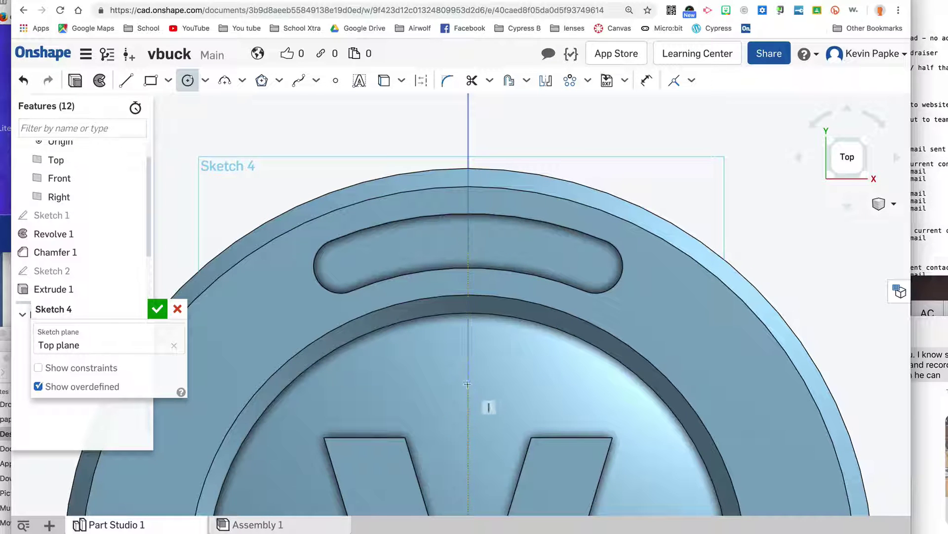
{"action": "left_click", "coordinate": [469, 240]}
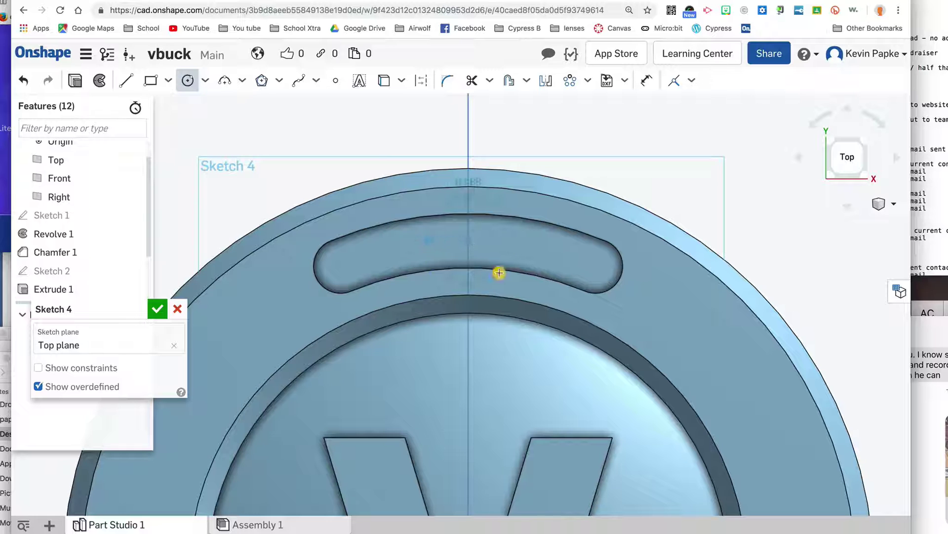
{"action": "type", "text": "5"}
{"action": "key", "text": "Return"}
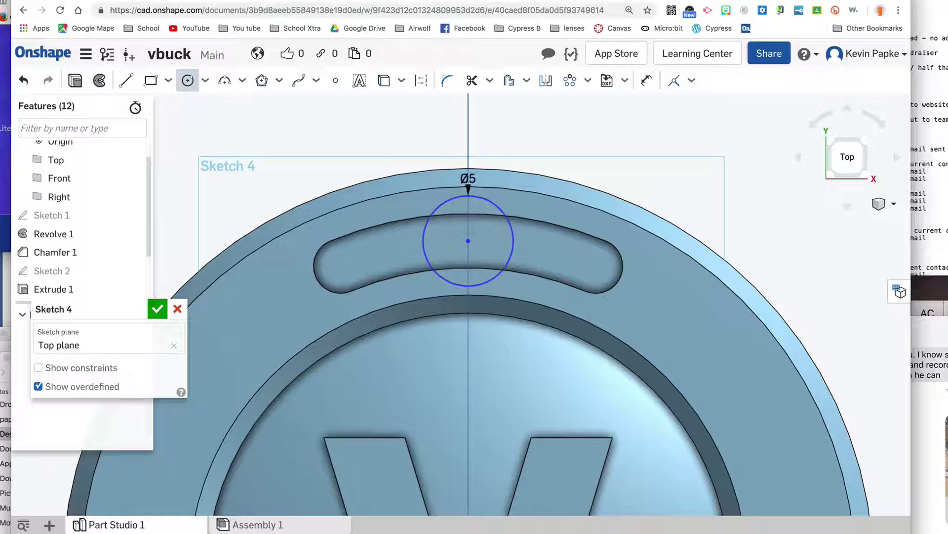
Cut the circle through the coin's rim with a 25 mm blind Remove extrude in the flipped direction
{"action": "left_click", "coordinate": [75, 82]}
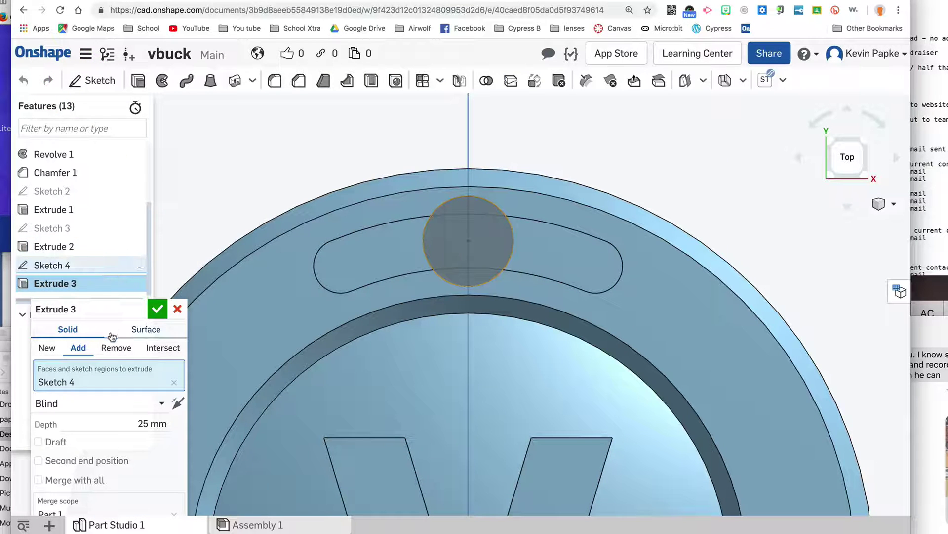
{"action": "left_click", "coordinate": [116, 347]}
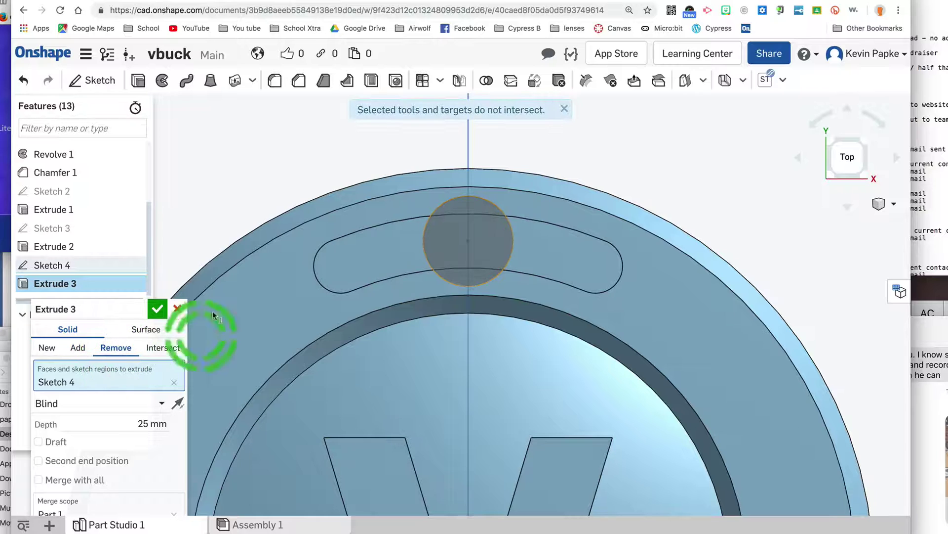
{"action": "right_click_drag", "start_coordinate": [214, 314], "coordinate": [215, 195]}
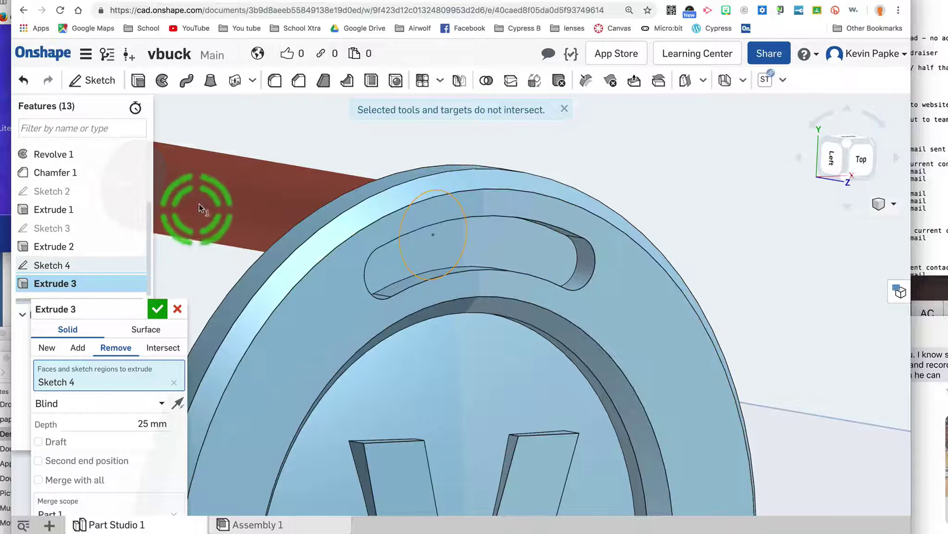
{"action": "left_click", "coordinate": [178, 404]}
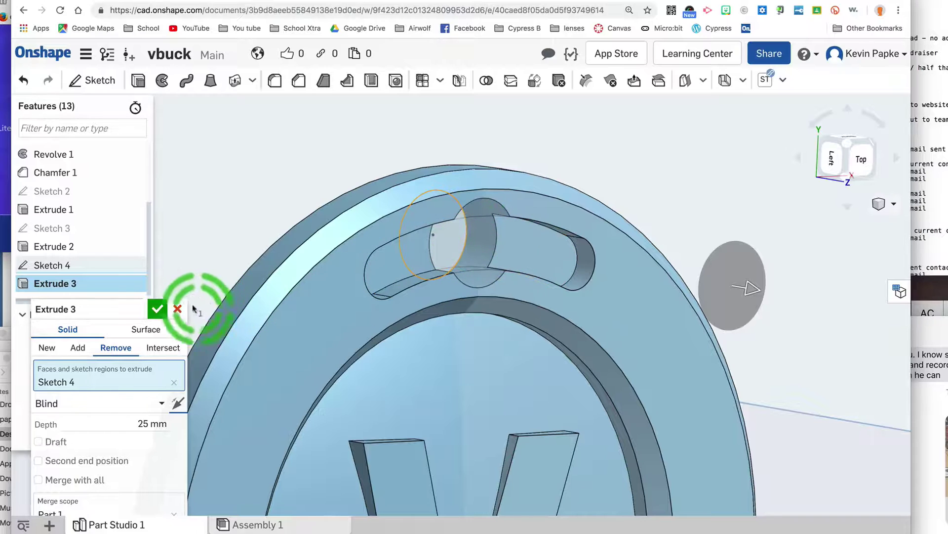
{"action": "left_click", "coordinate": [157, 311]}
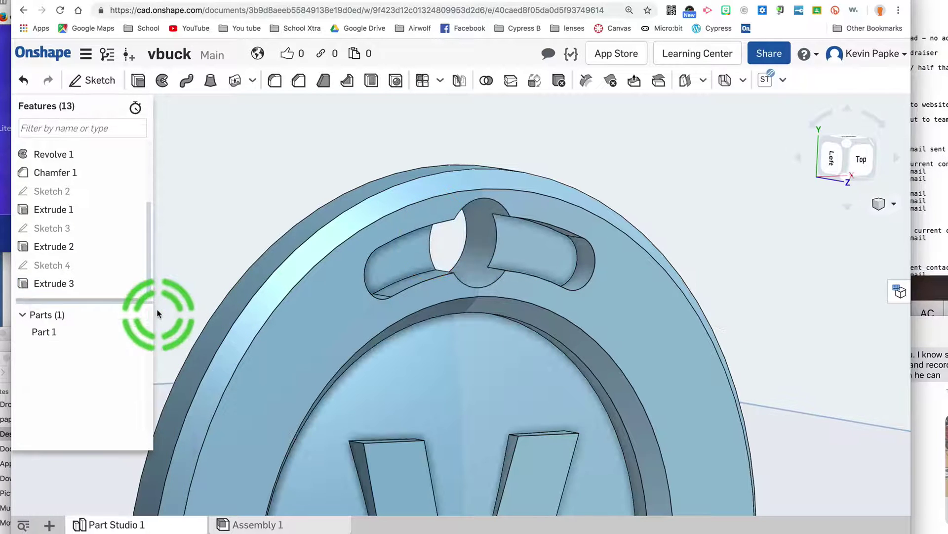
{"action": "right_click_drag", "start_coordinate": [753, 386], "coordinate": [722, 394]}
{"action": "scroll", "coordinate": [713, 386], "scroll_direction": "down", "scroll_amount": 5}
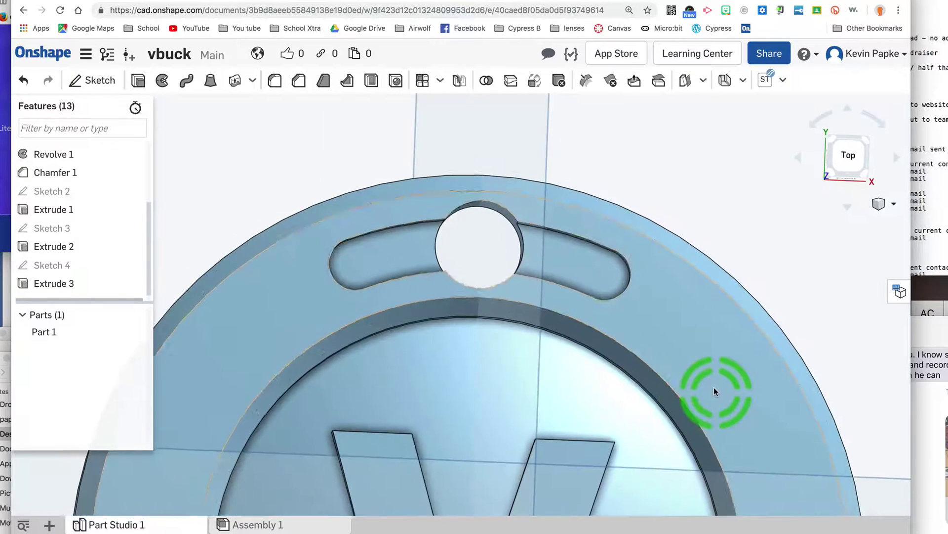
{"action": "key", "text": "f"}
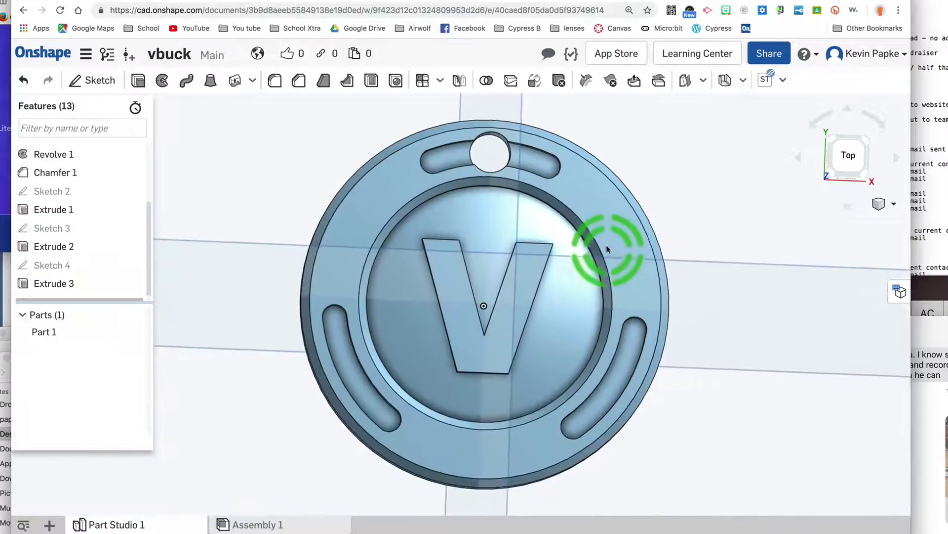